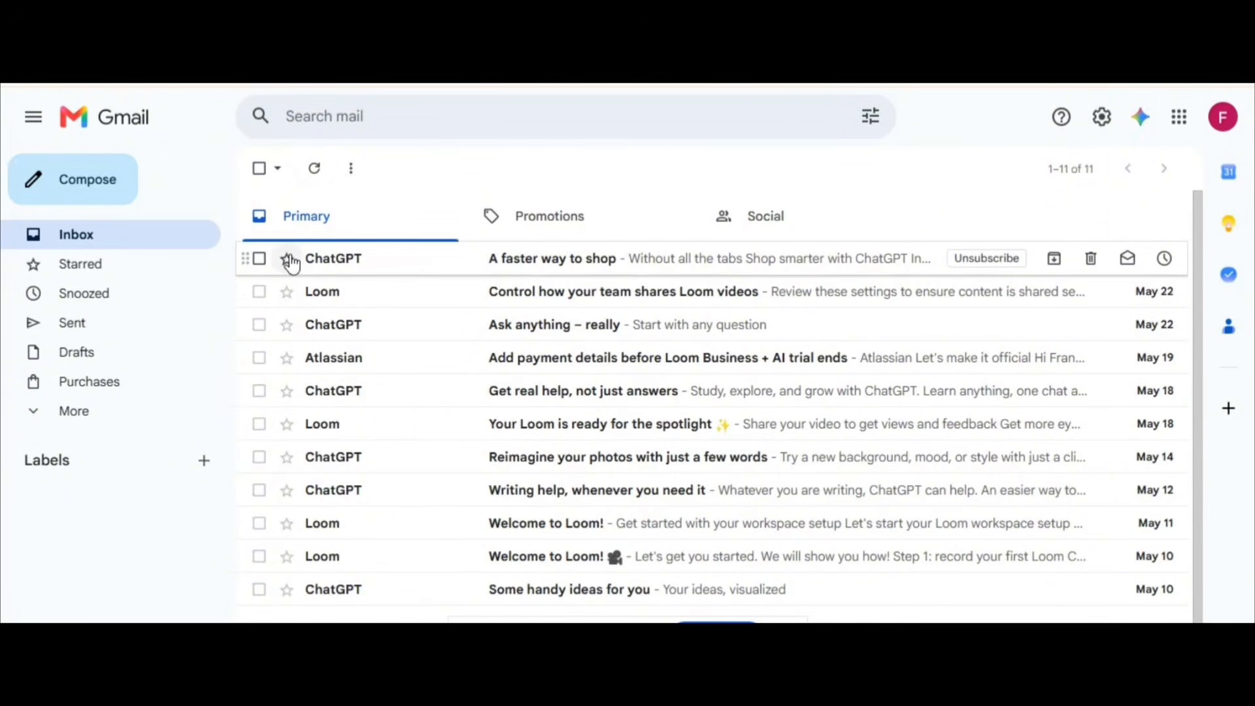
Star the "A faster way to shop" email from ChatGPT and open the starred messages
click(286, 262)
click(70, 272)
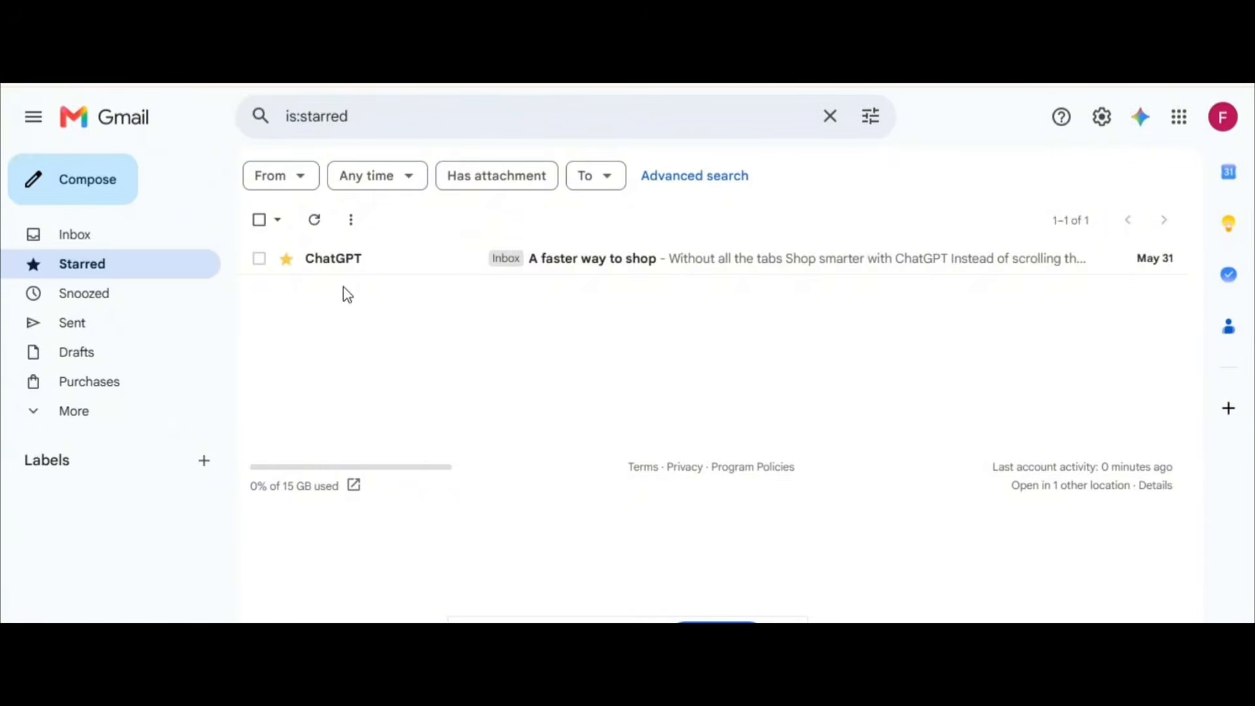
Look through the Sent and Drafts folders and return to the inbox
click(115, 327)
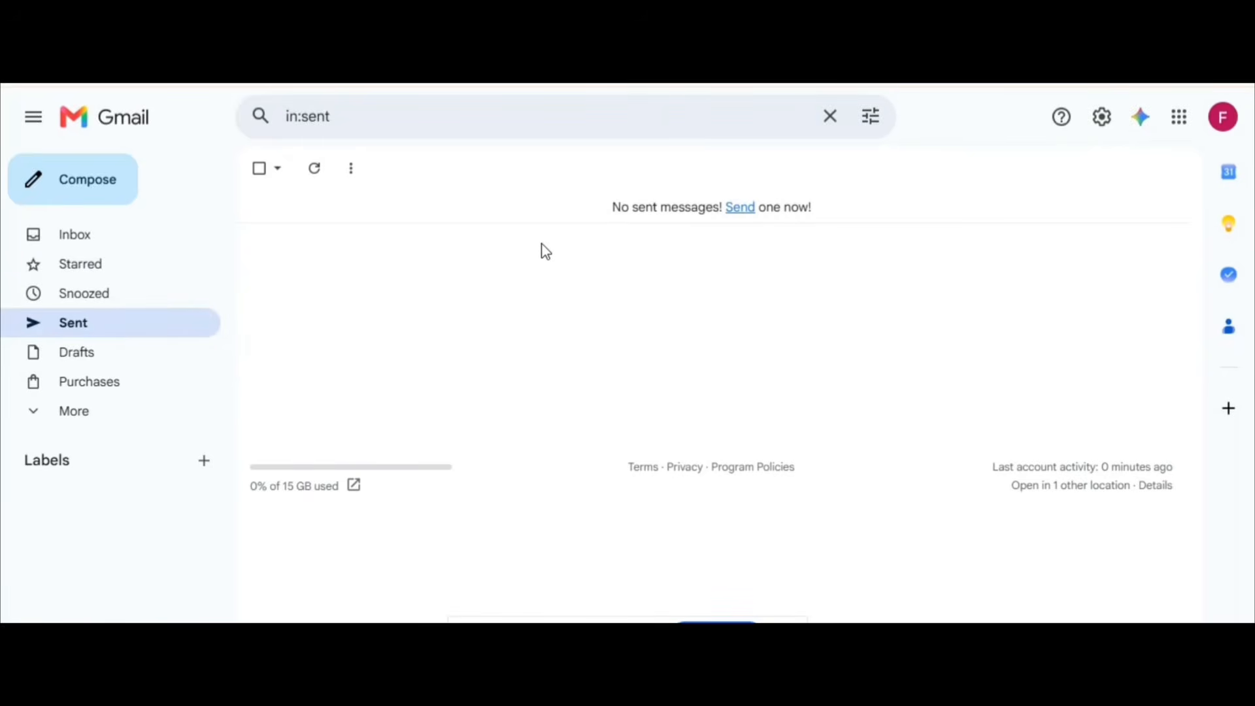
click(115, 367)
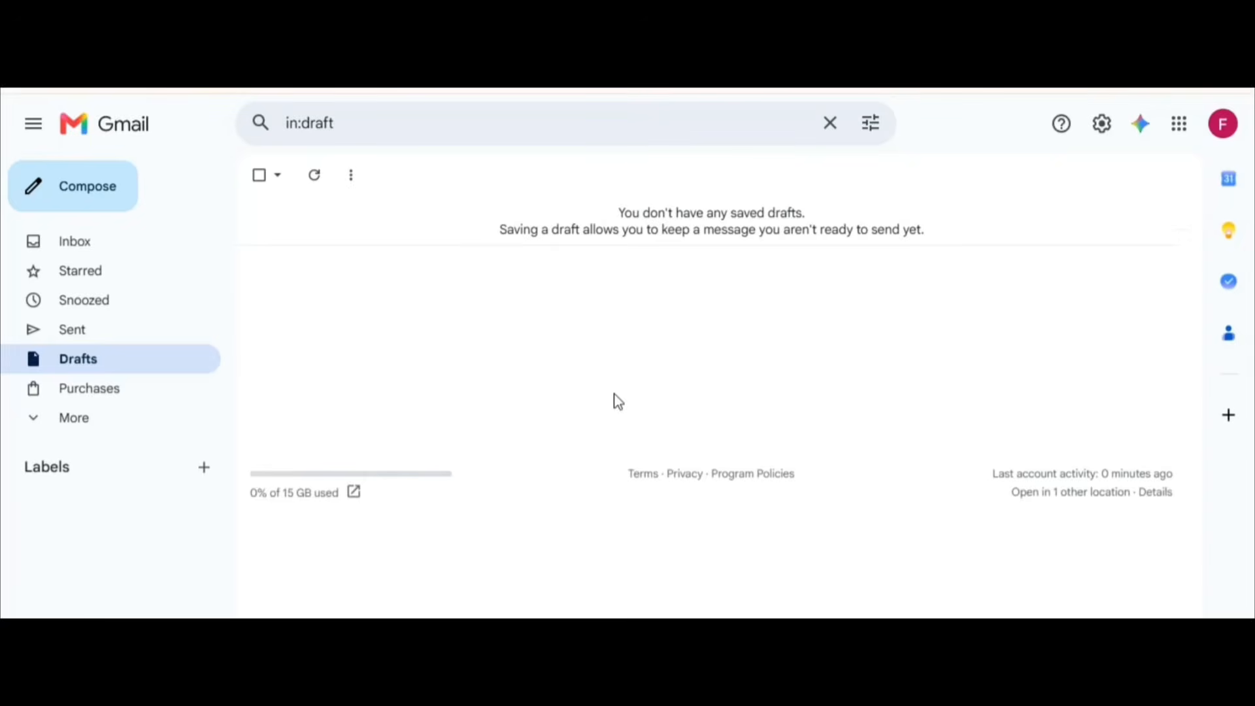
click(116, 252)
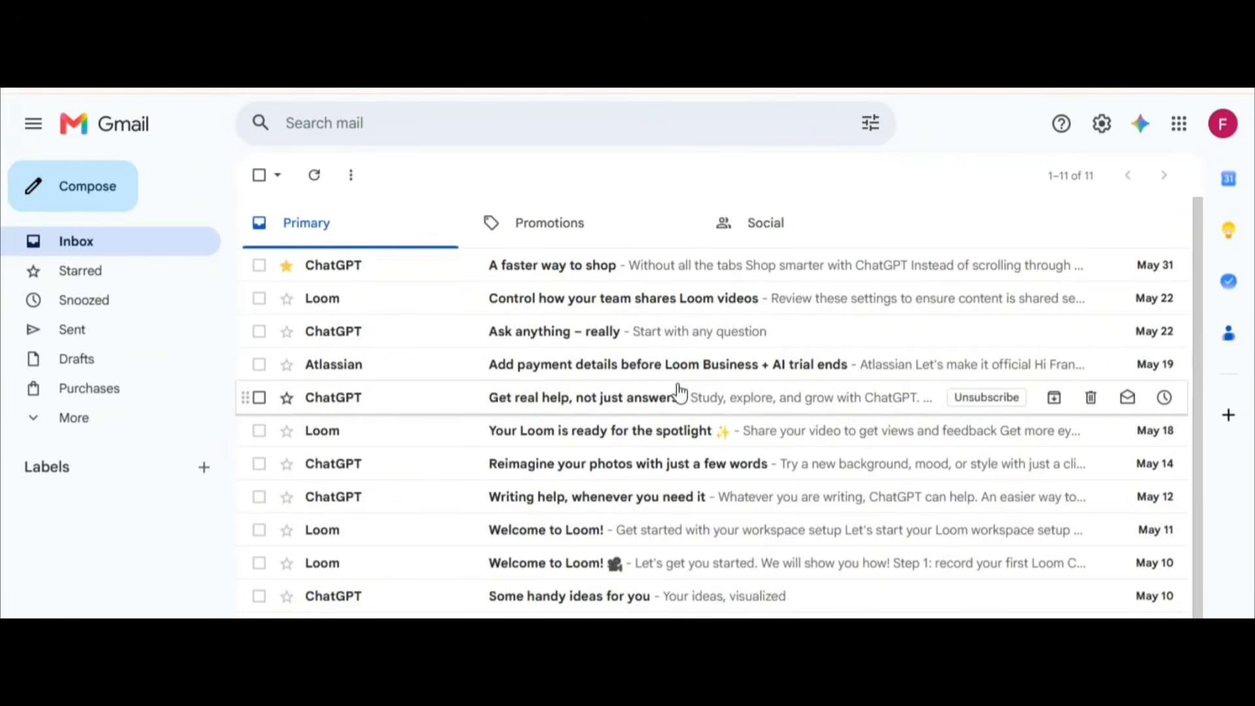
Start composing a new email with the cursor in the message body
click(88, 189)
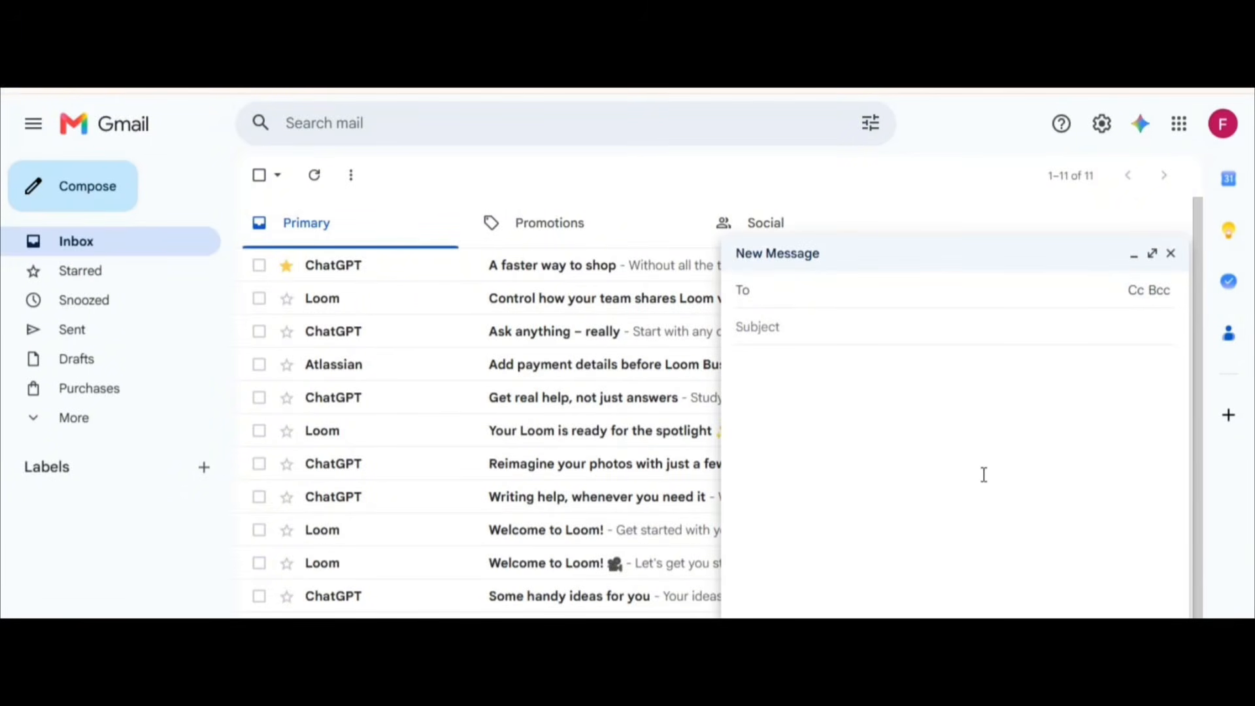
click(895, 372)
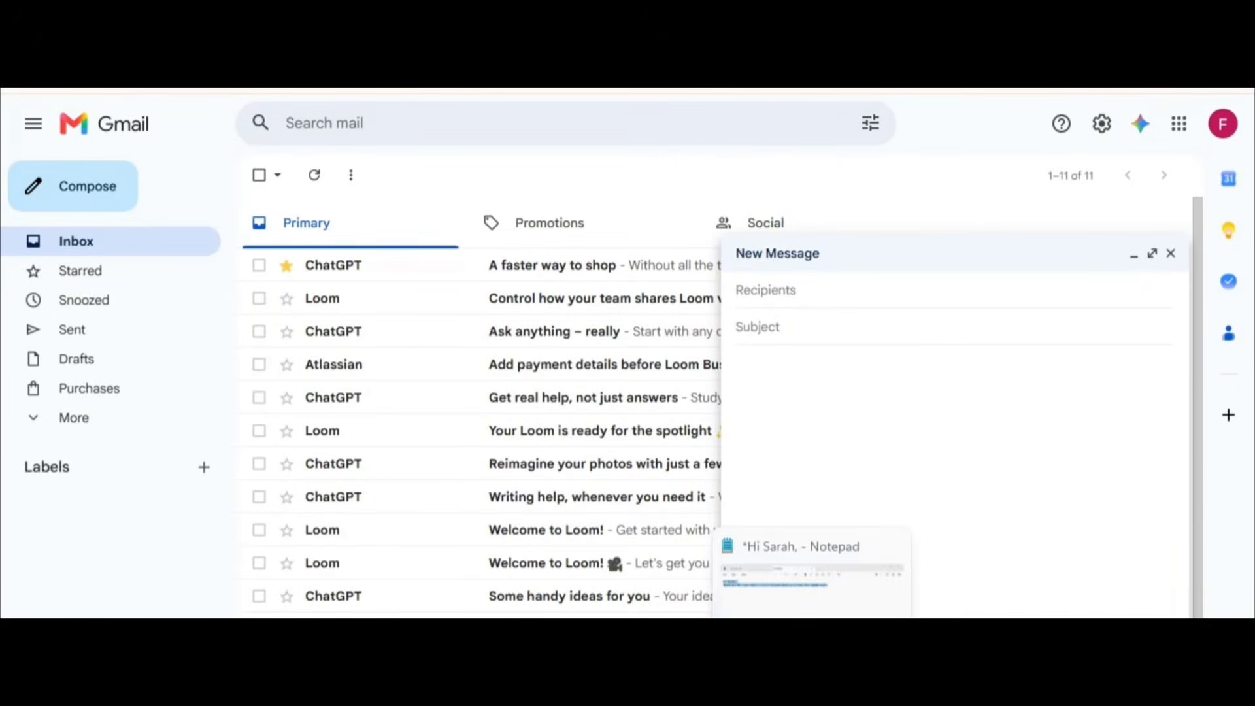
Switch to Notepad and replace the existing note with a greeting to the recipient, followed by "Thank you for the invitation. I" on a new line
click(811, 588)
key(ctrl+x)
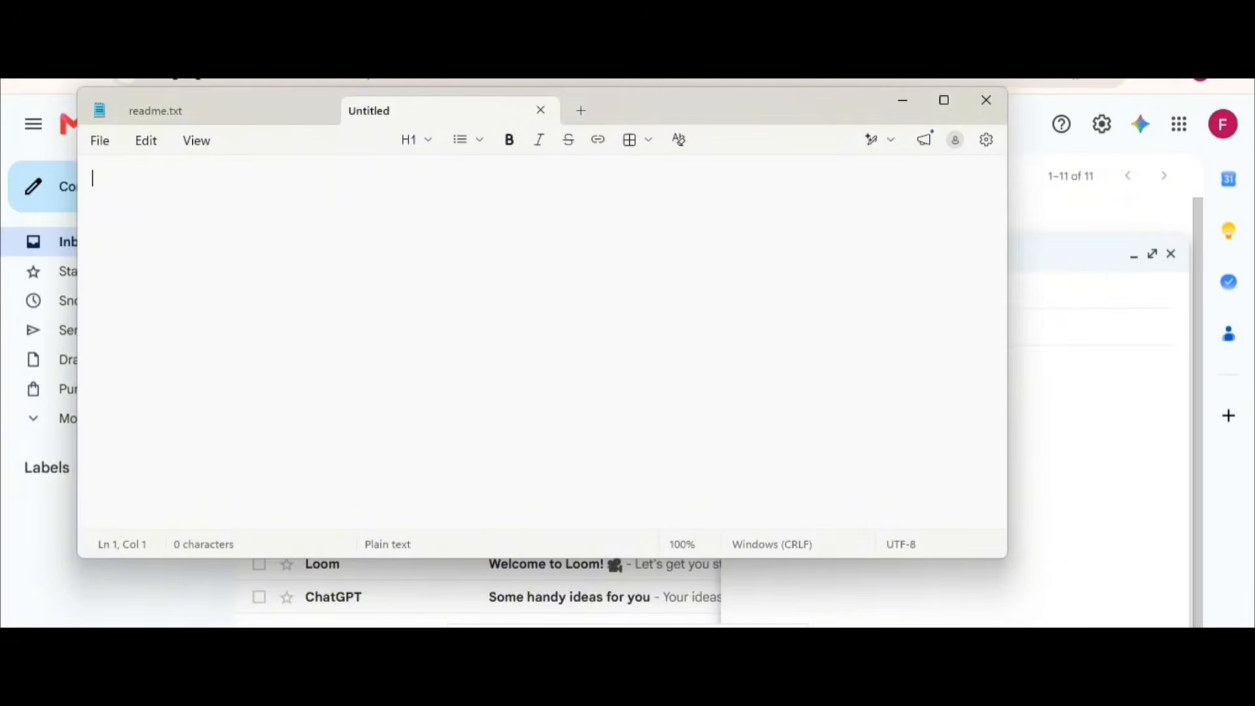
text(H)
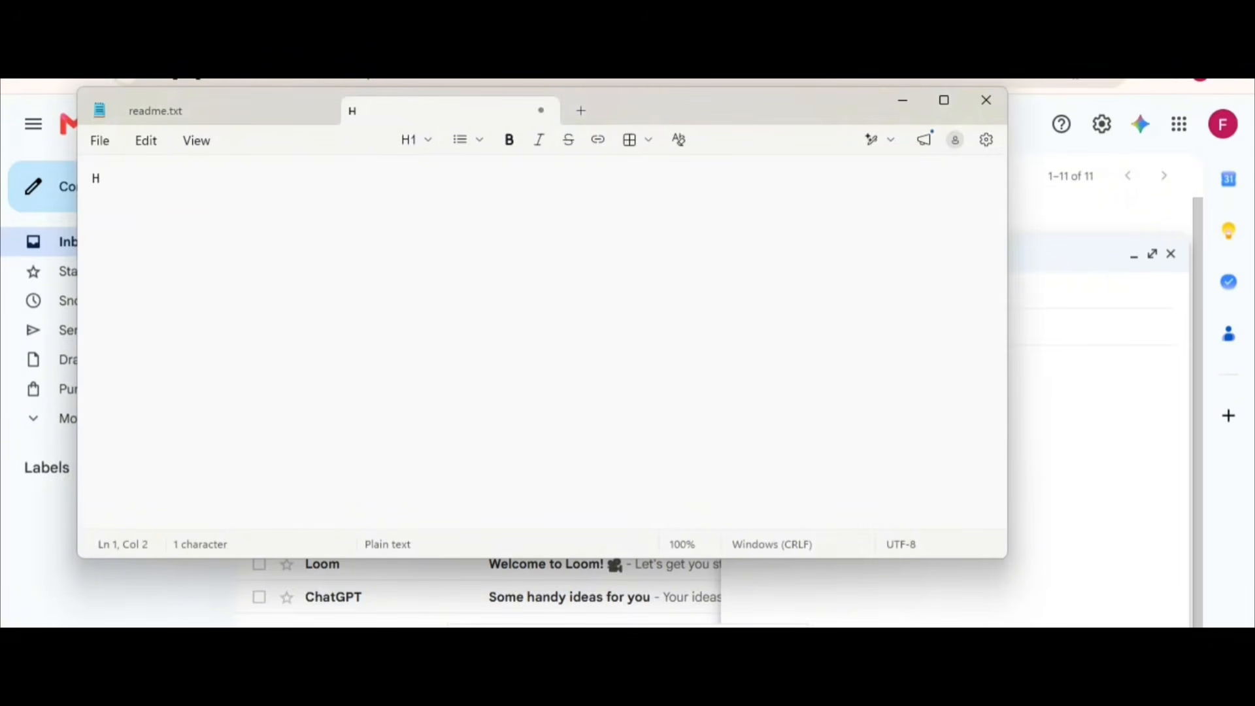
text(i Sarah,)
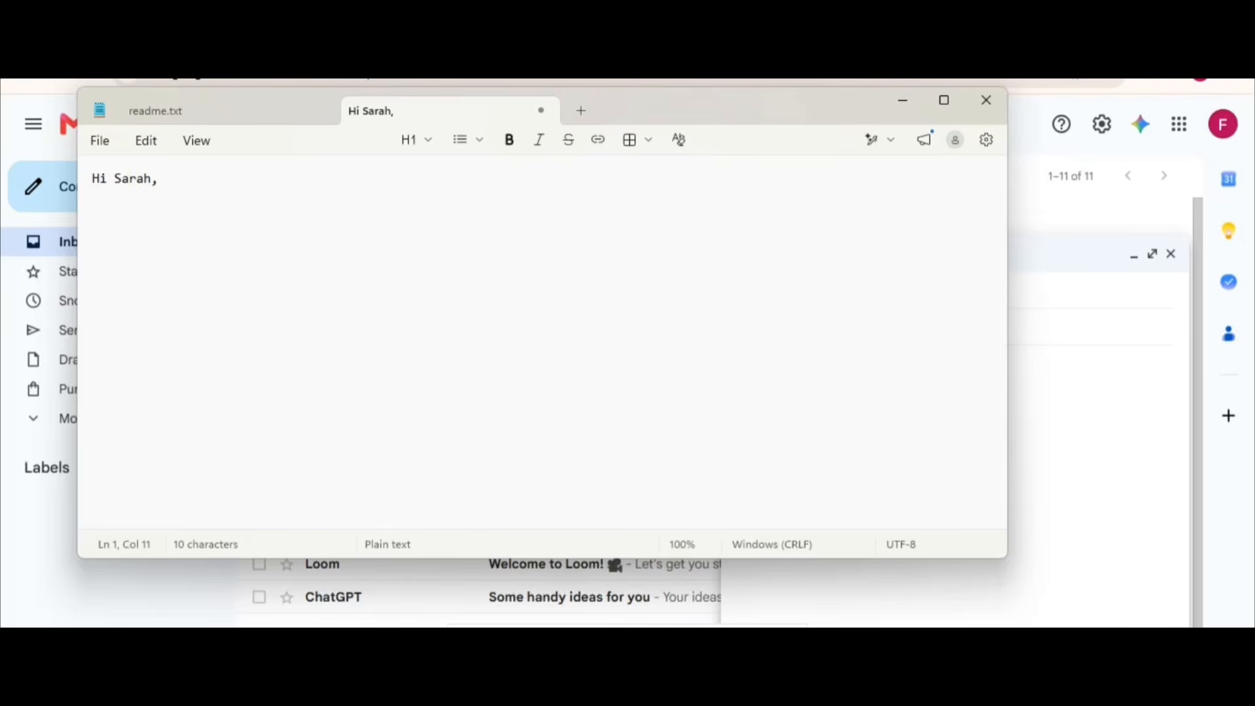
key(Return)
text(Thank you )
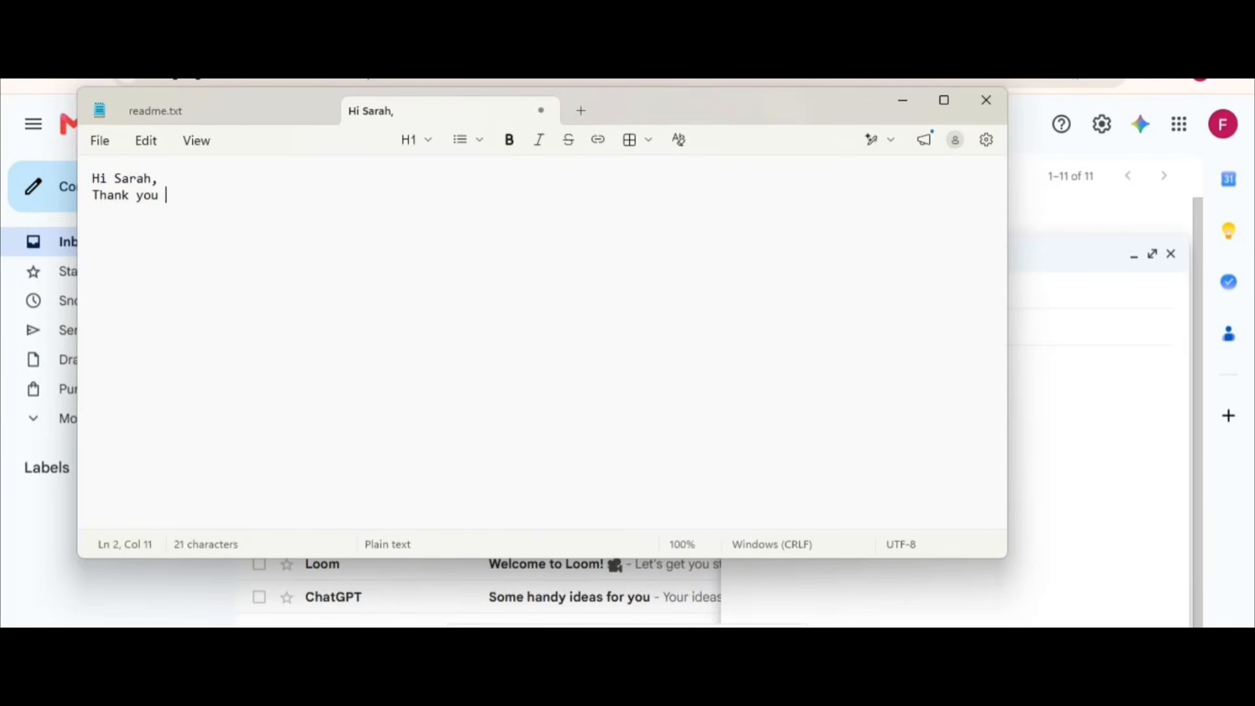
text(for the)
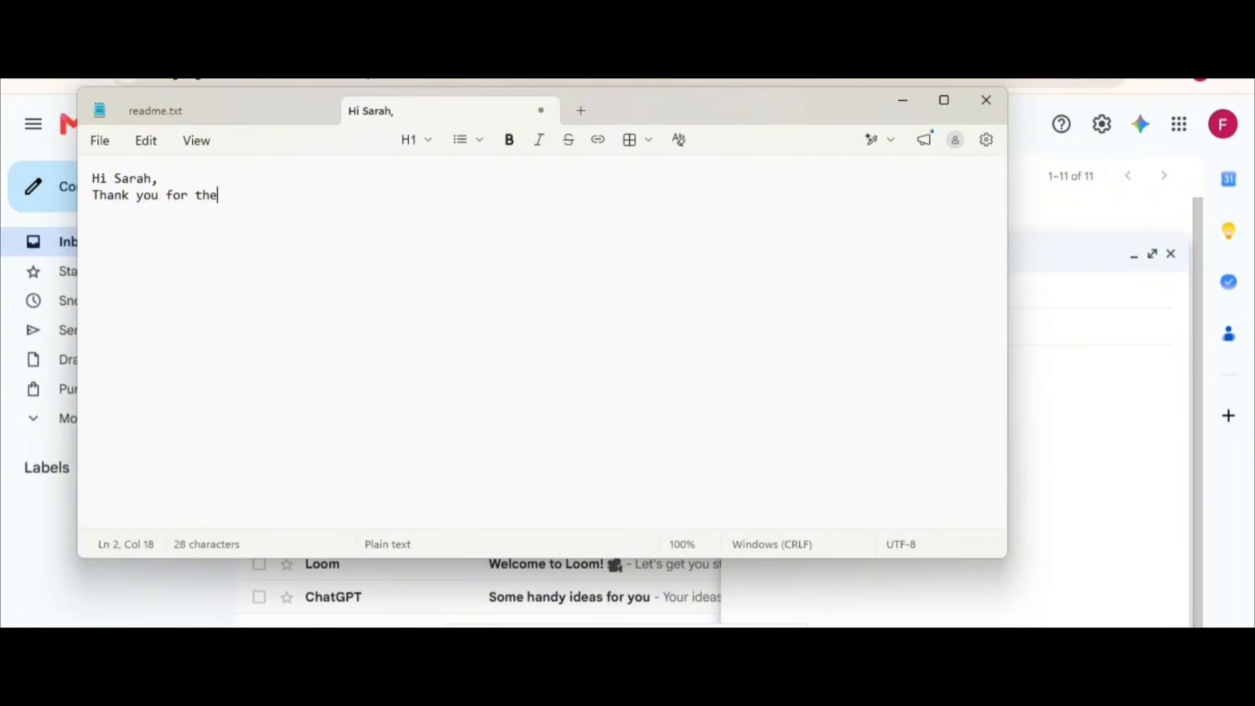
text( invitation. I )
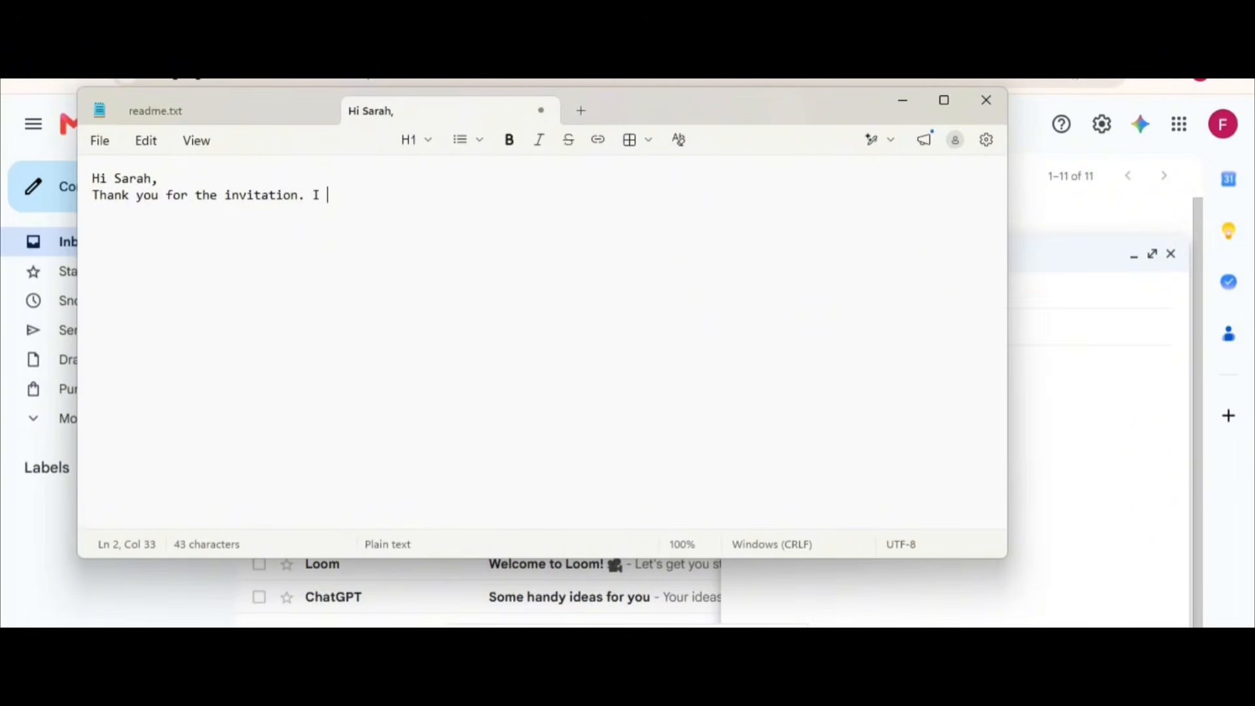
Finish the second sentence as "I really appreciate it and i want to confirm that i will be available for the bridal shower on Friday,2nd."
text(really appreciate it and i )
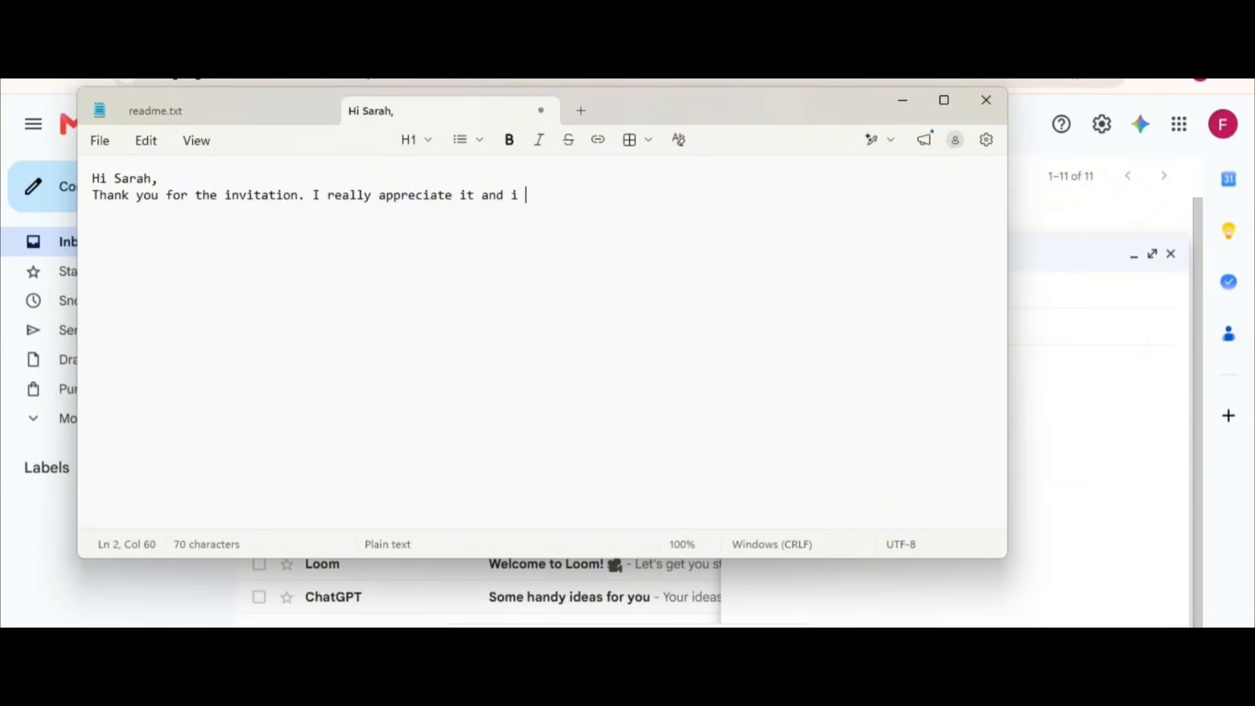
text(want to confi)
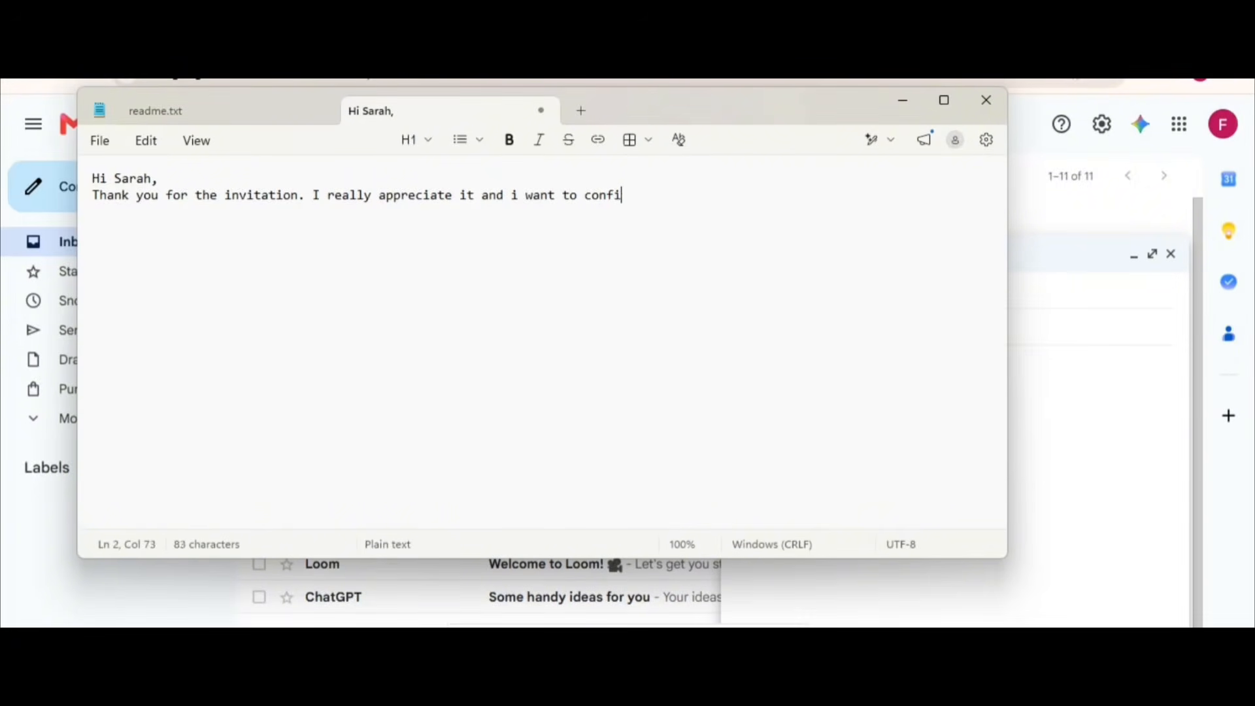
text(rm that i will be avaia)
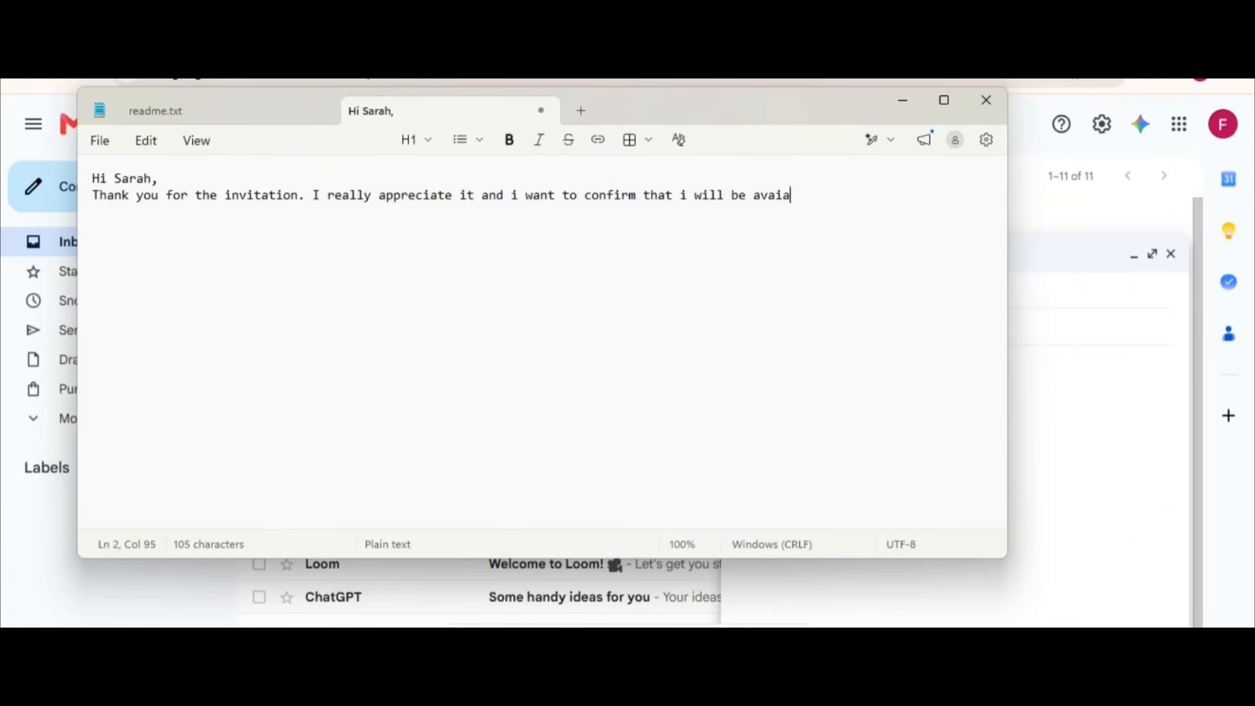
text(lbe fo)
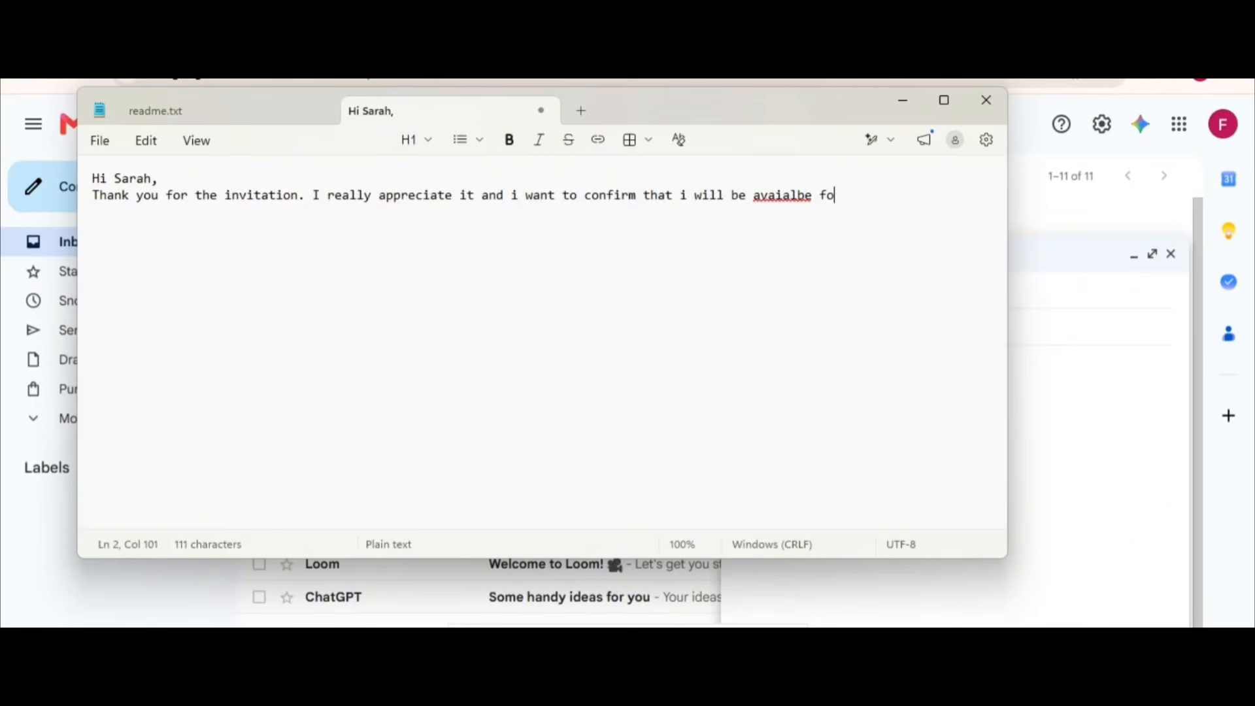
key(BackSpace)
key(BackSpace)
key(BackSpace)
key(BackSpace)
key(BackSpace)
key(BackSpace)
key(BackSpace)
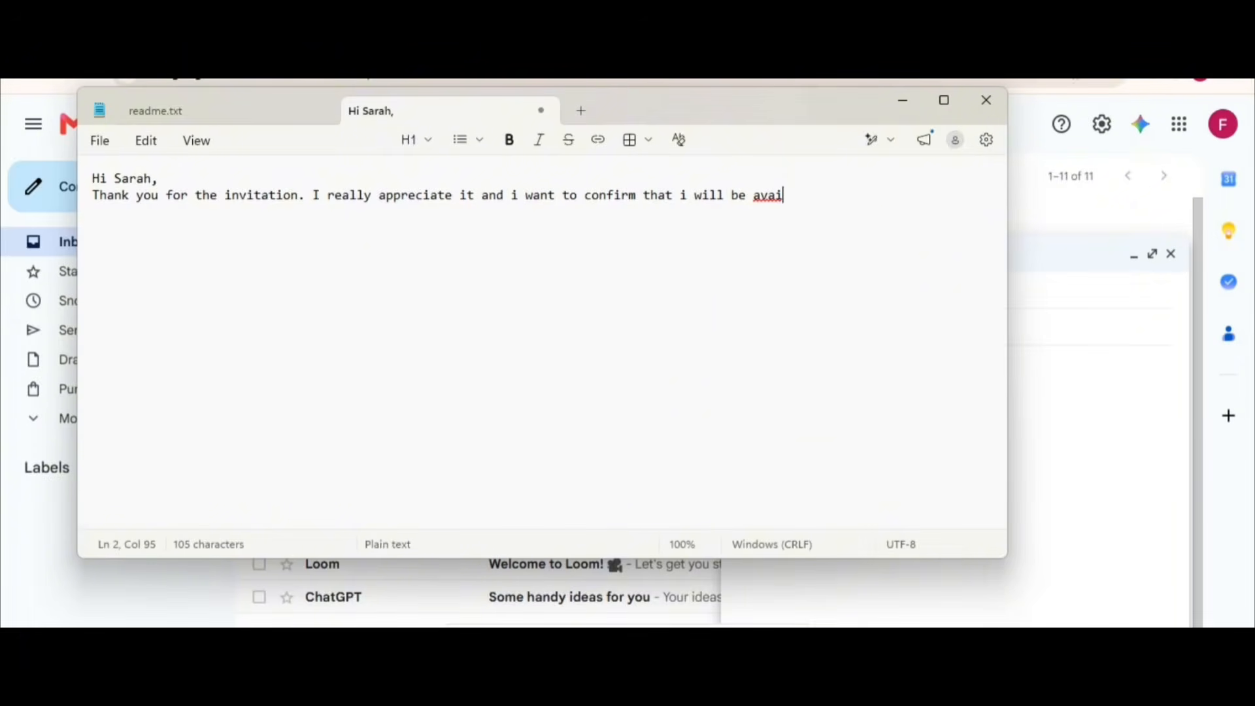
text(lable for the bridal shower on friday)
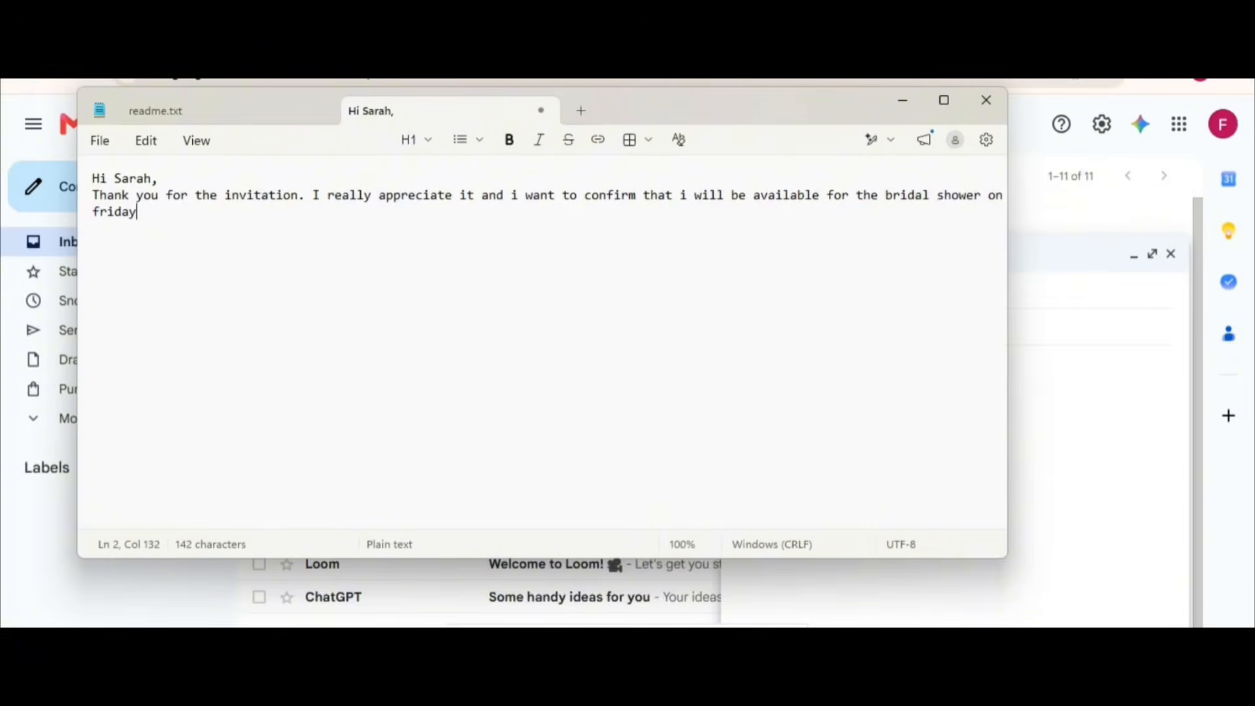
text(,2nd.)
Copy the entire Notepad draft, switch to ChatGPT and paste it into the prompt of a new chat
key(ctrl+a)
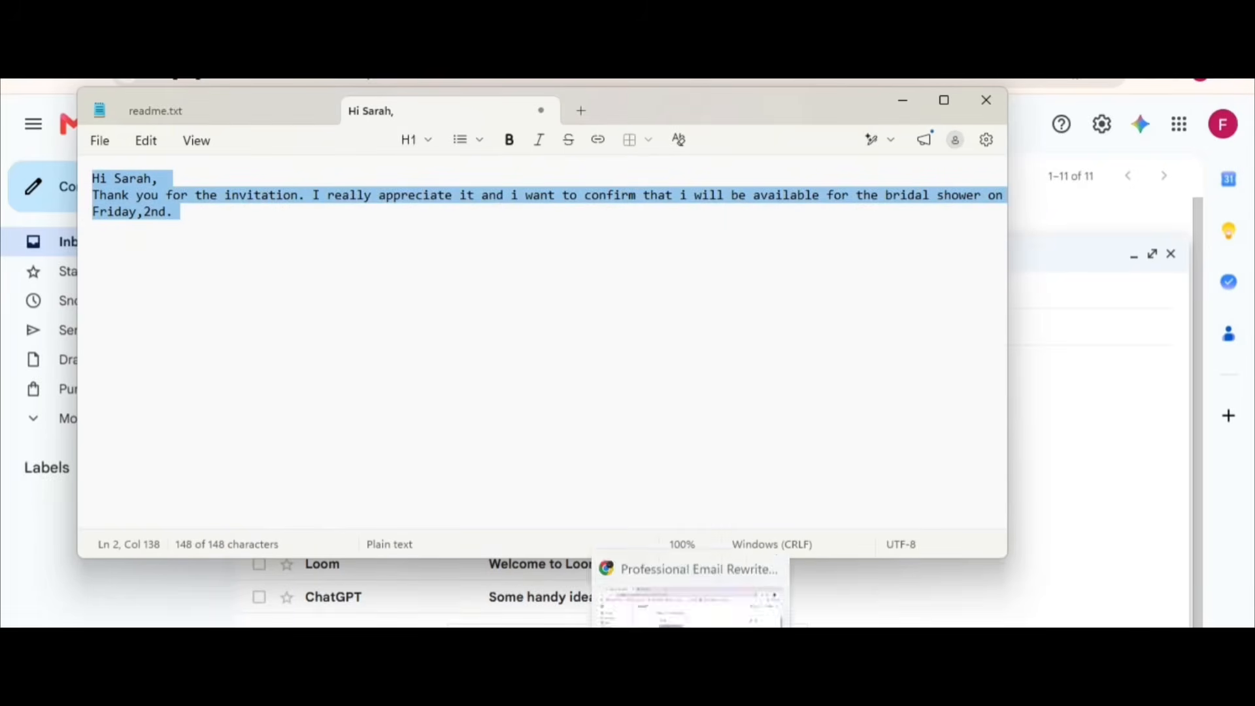
click(691, 679)
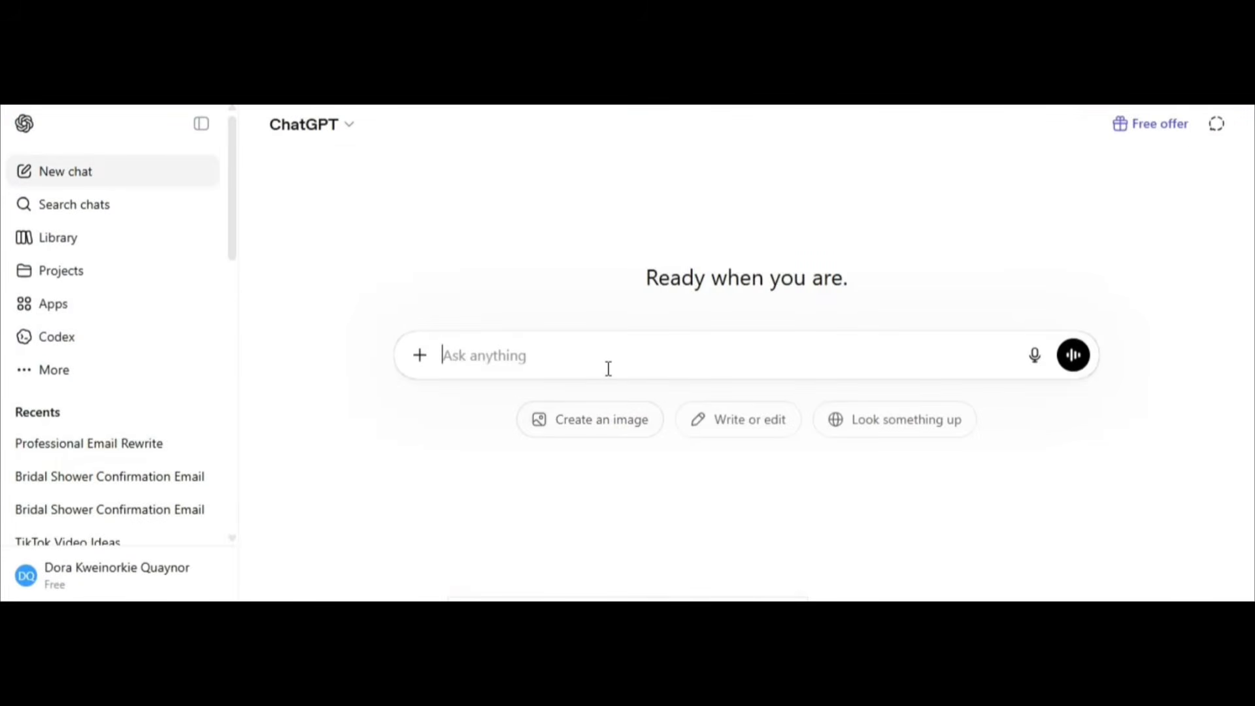
key(ctrl+v)
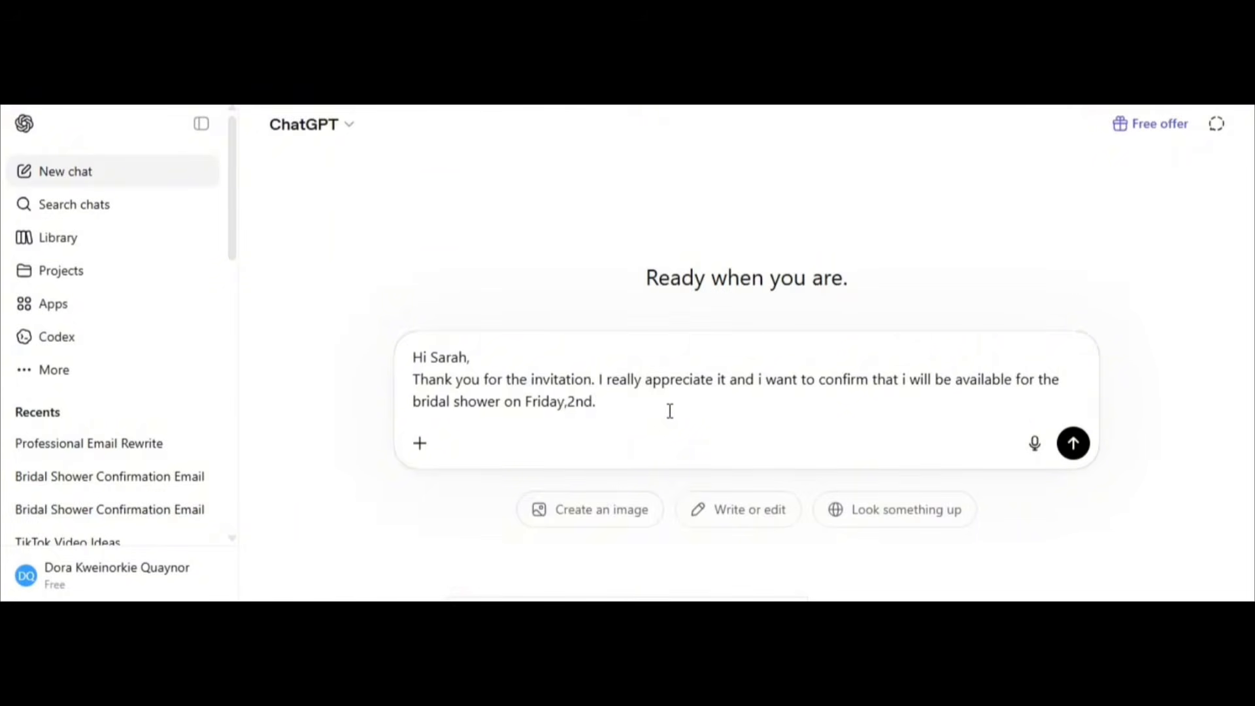
Add the instruction "Write this email professionally" below the draft, separated by a blank line, and submit the prompt
key(shift+Return)
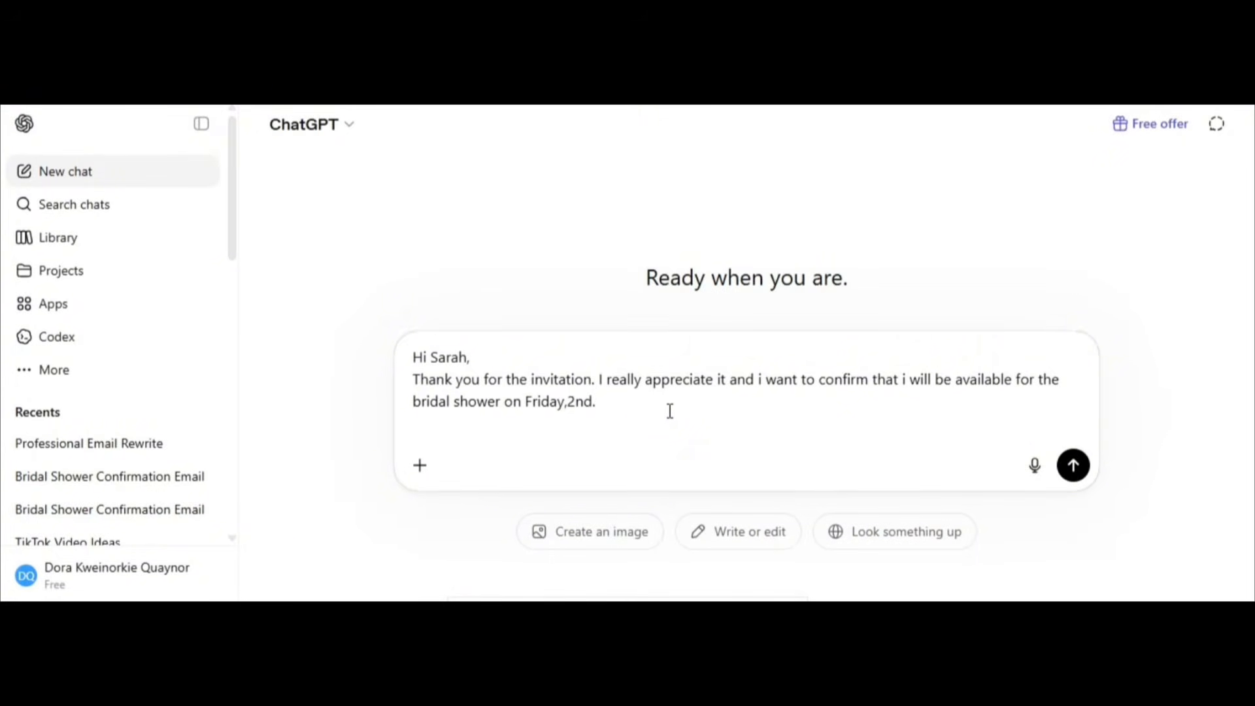
key(shift+Return)
text(E)
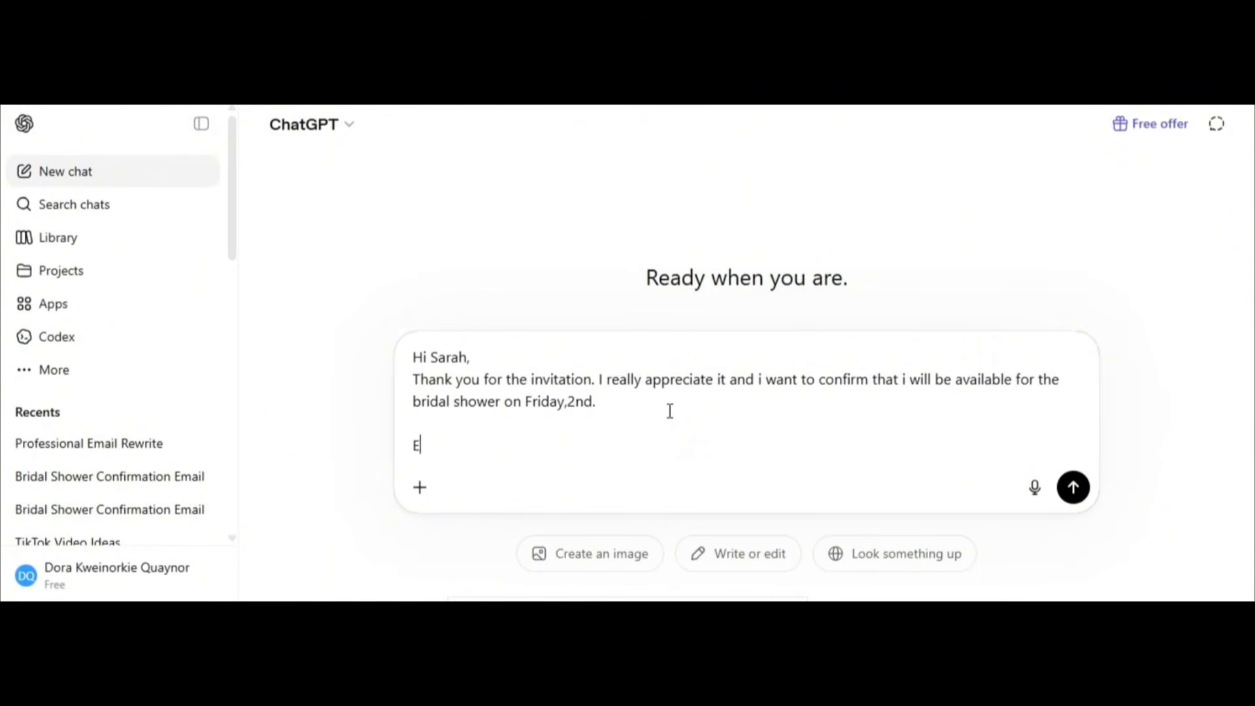
key(BackSpace)
text(Write this email )
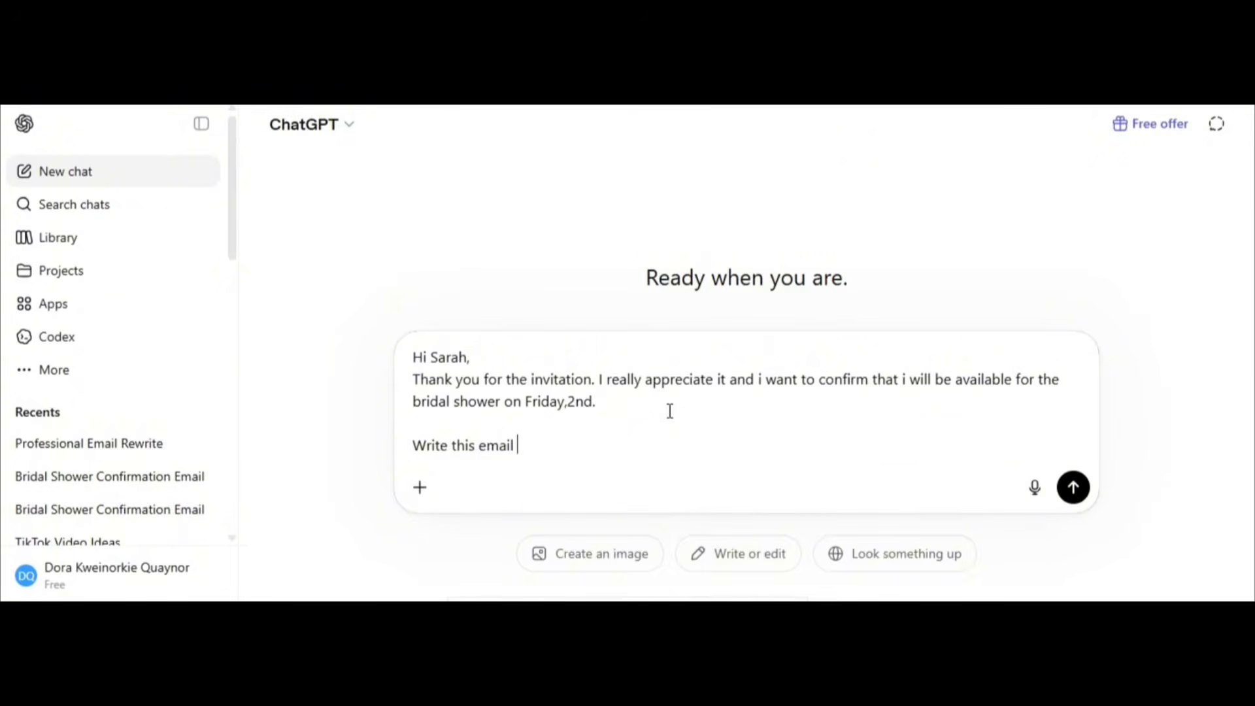
text(professionallyu)
key(BackSpace)
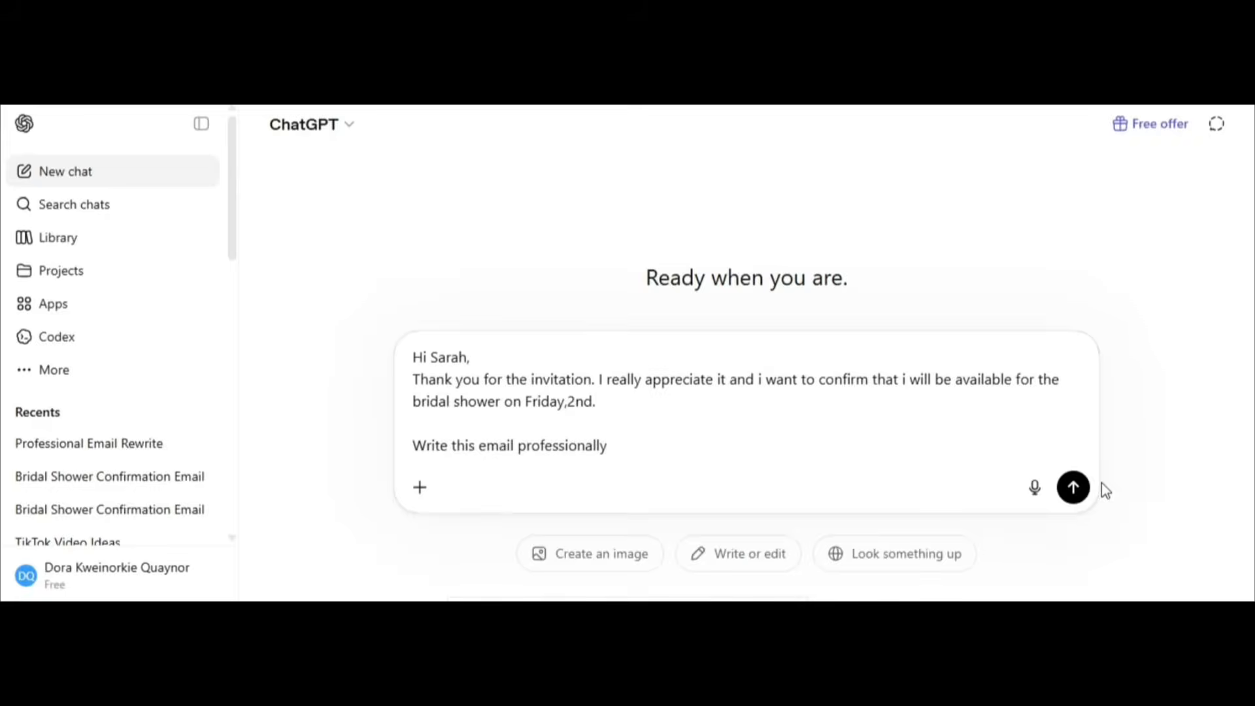
key(Return)
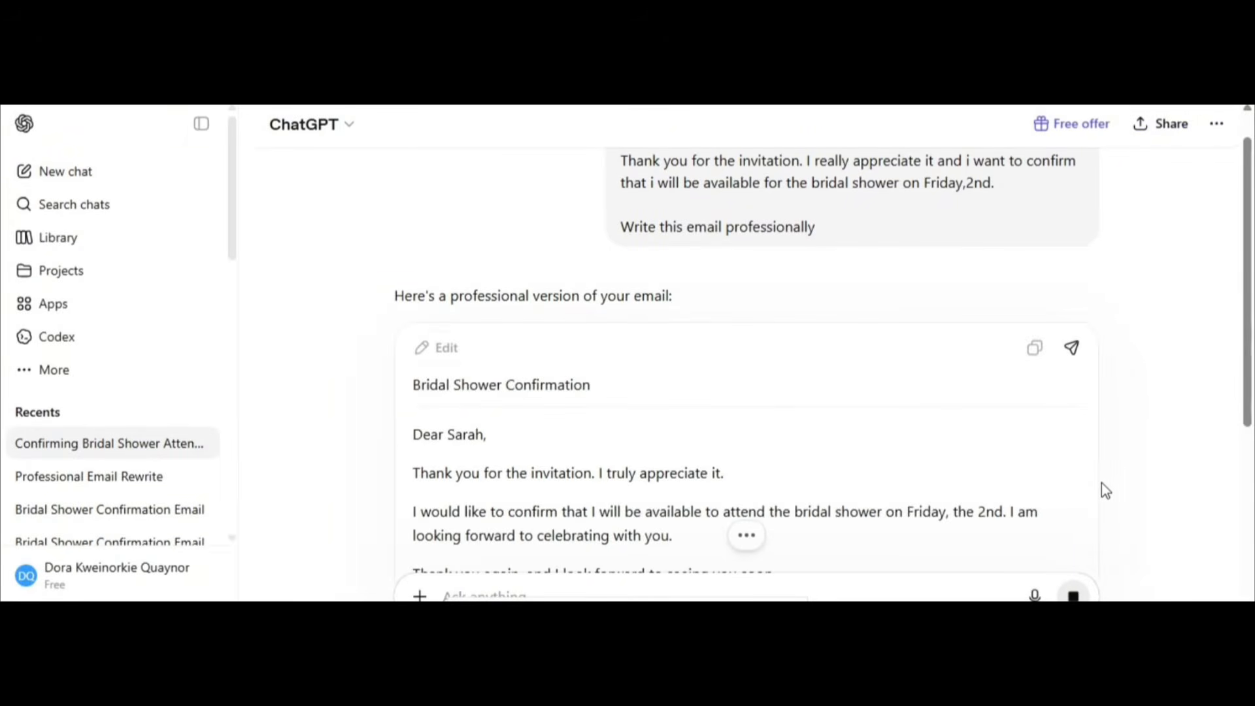
Copy the body of the rewritten email from ChatGPT's reply and check it in the clipboard history
scroll(803, 471, down, 2)
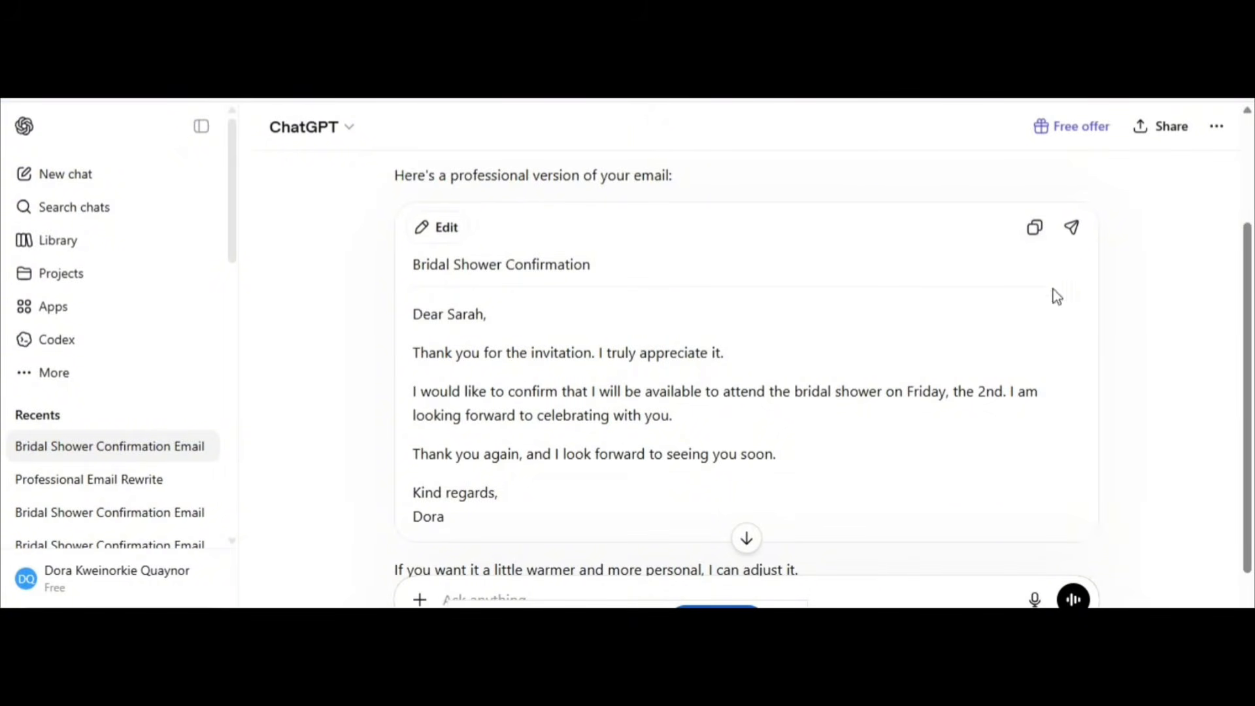
click(1035, 230)
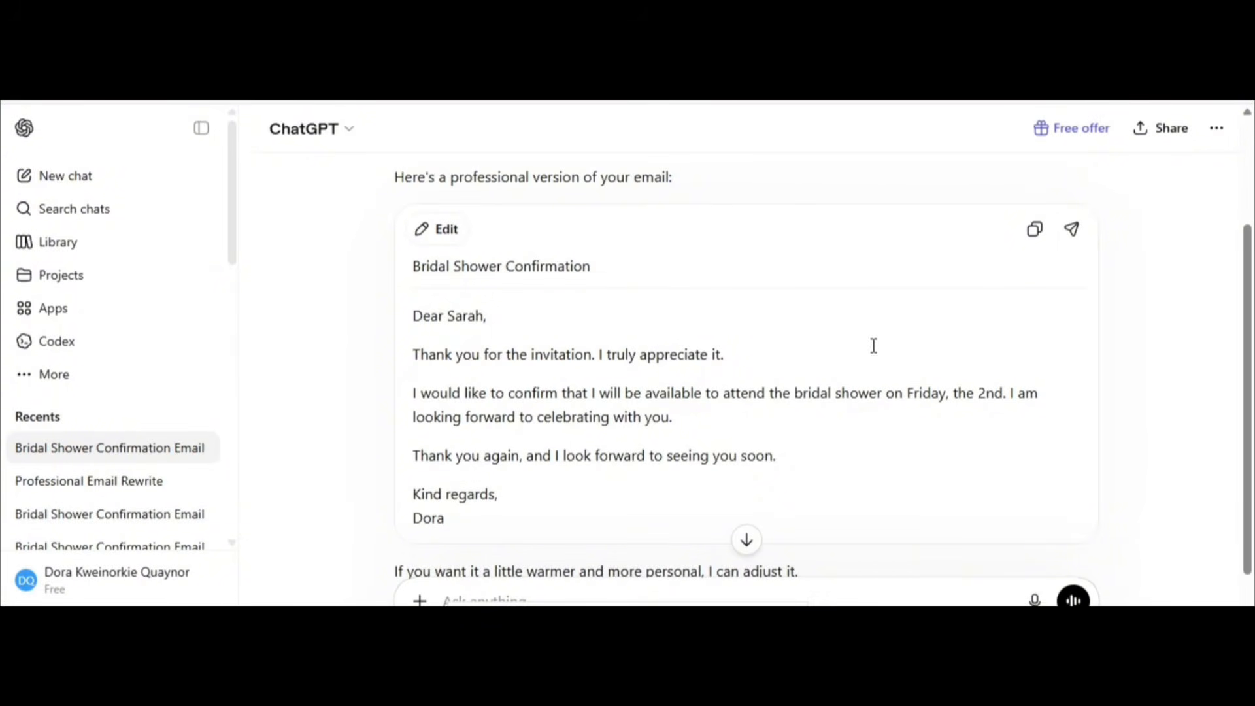
click(1035, 232)
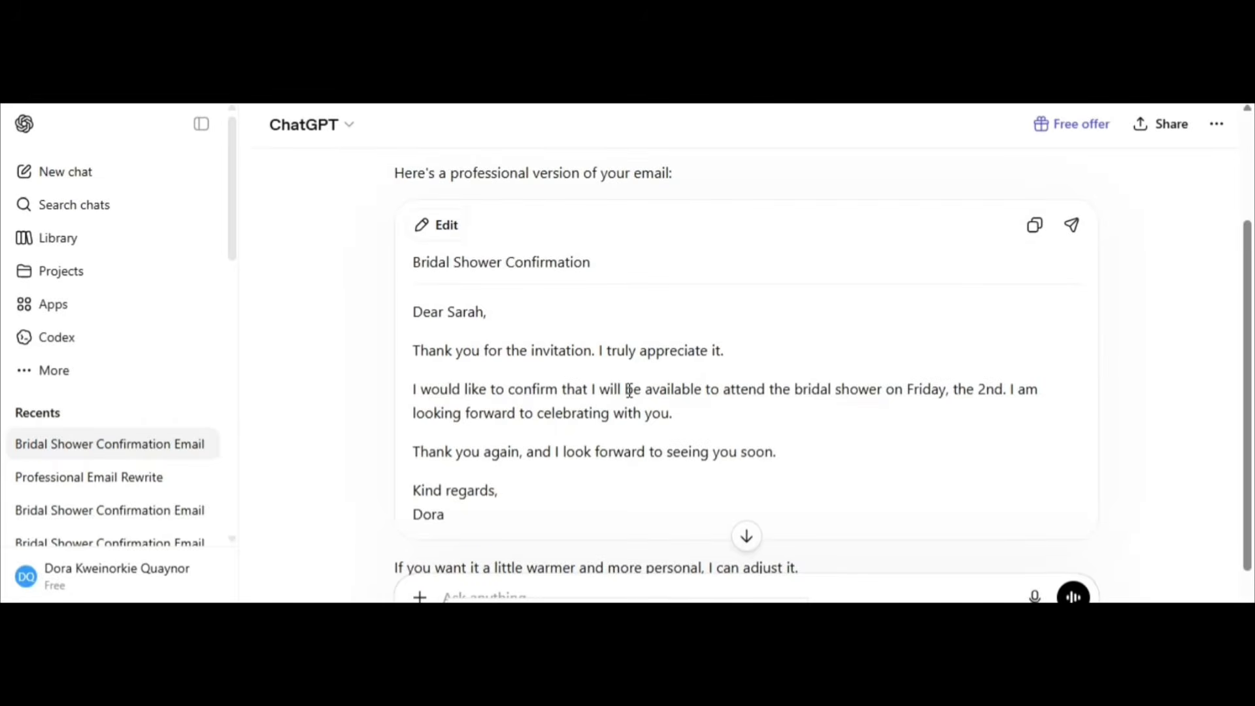
key(super+v)
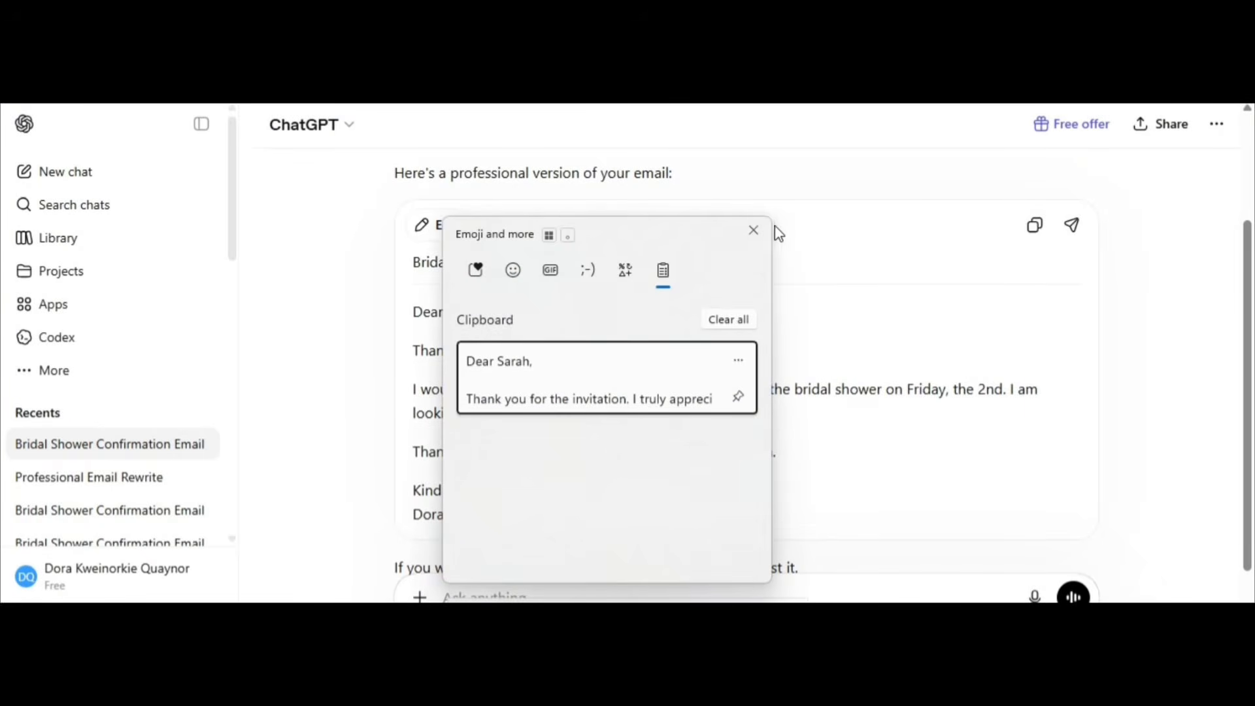
click(754, 230)
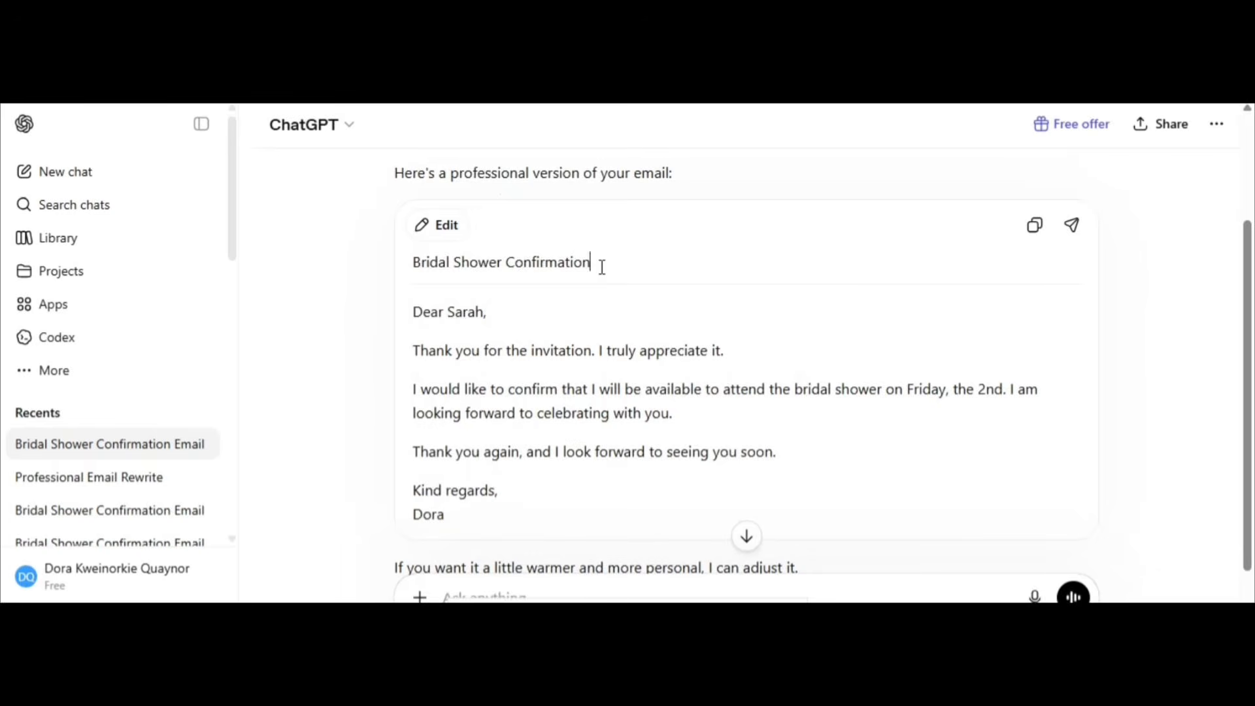
Copy the subject line "Bridal Shower Confirmation" from the rewritten email and check it in the clipboard history
drag(592, 262, 454, 273)
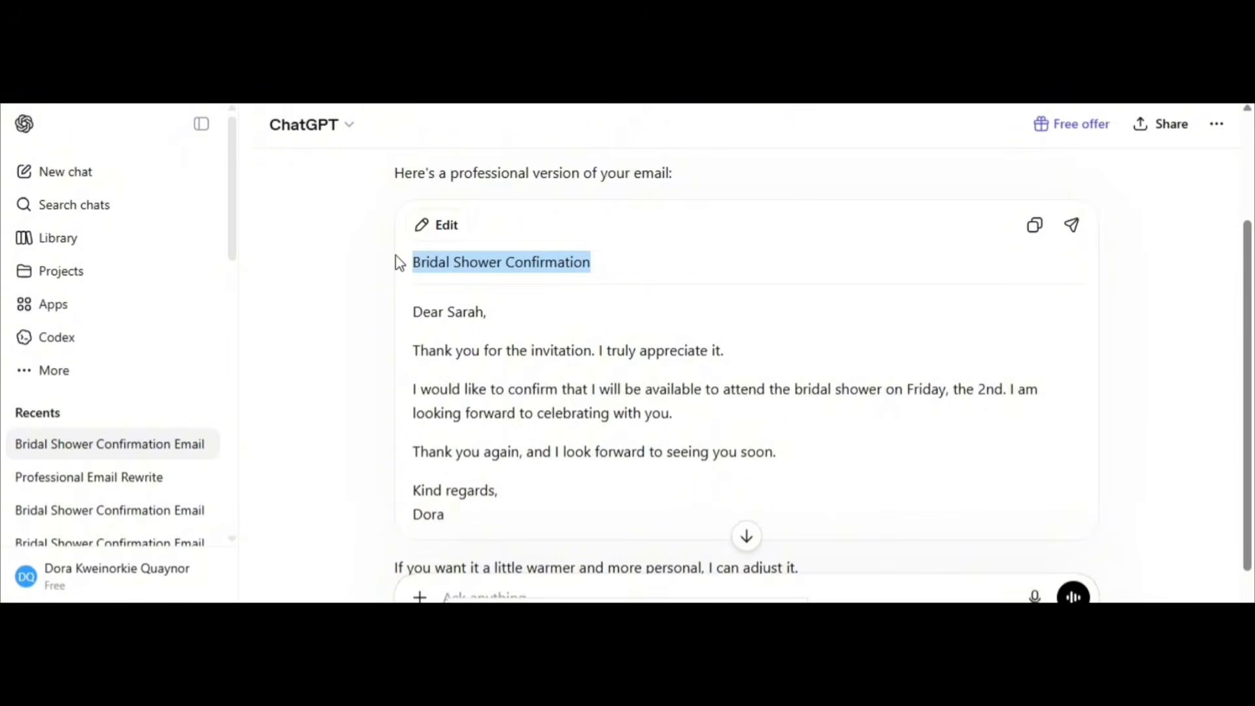
key(super+v)
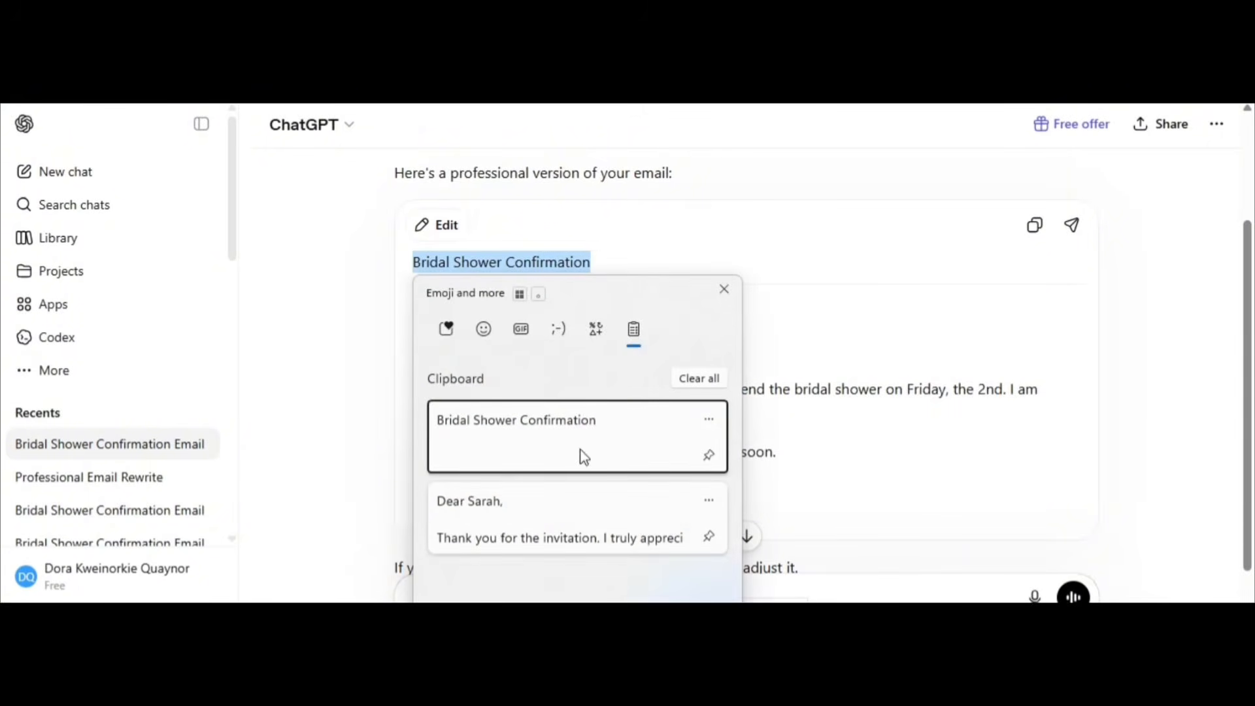
key(Escape)
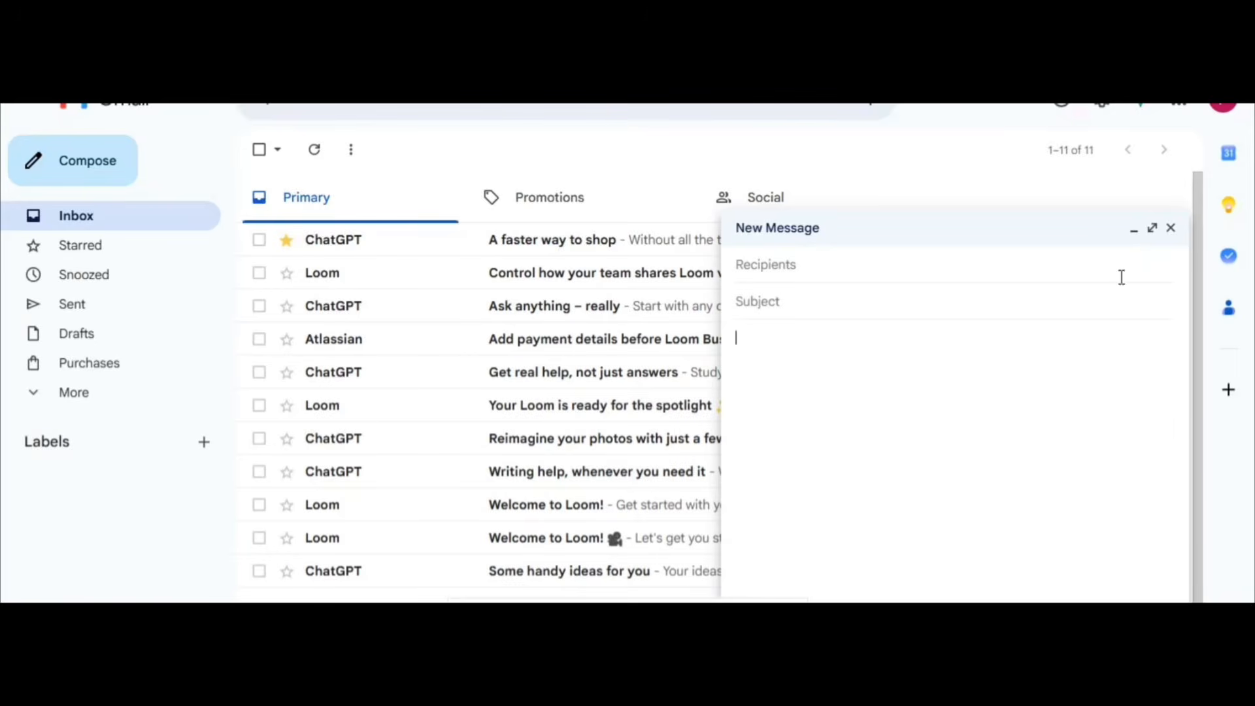
Enlarge the new message window and insert the copied text "Bridal Shower Confirmation" from the clipboard history as the subject
click(1154, 240)
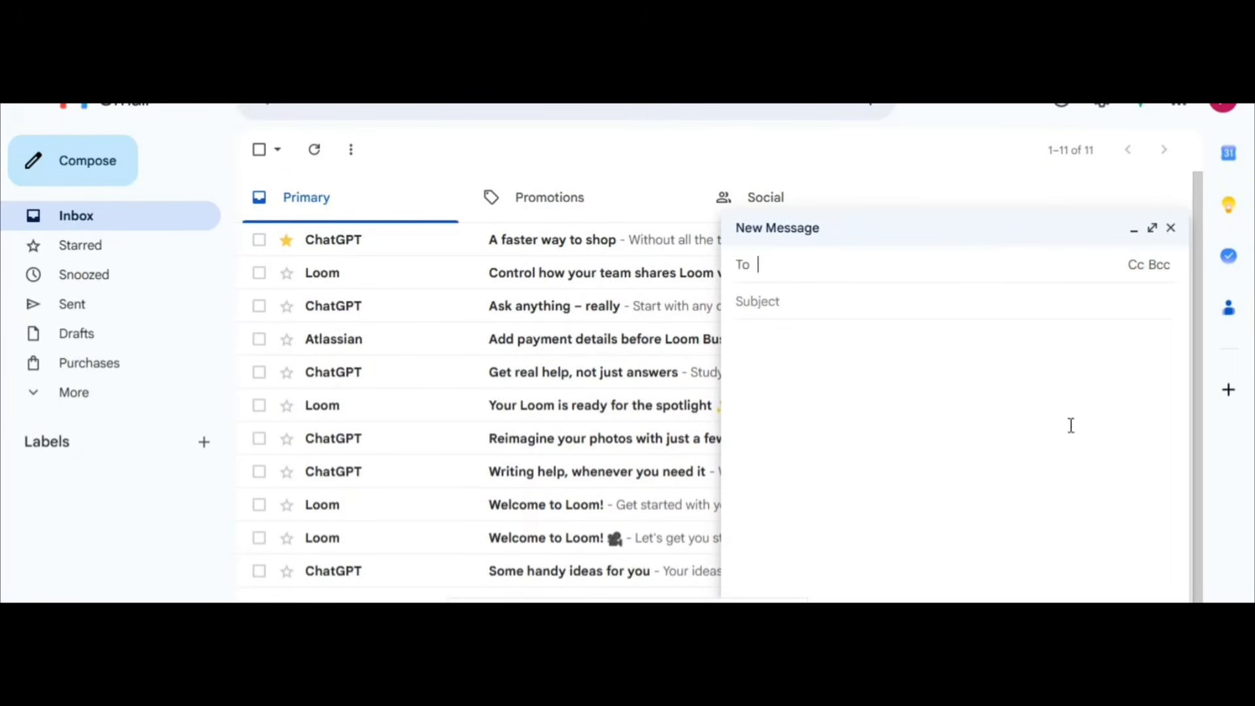
click(1146, 230)
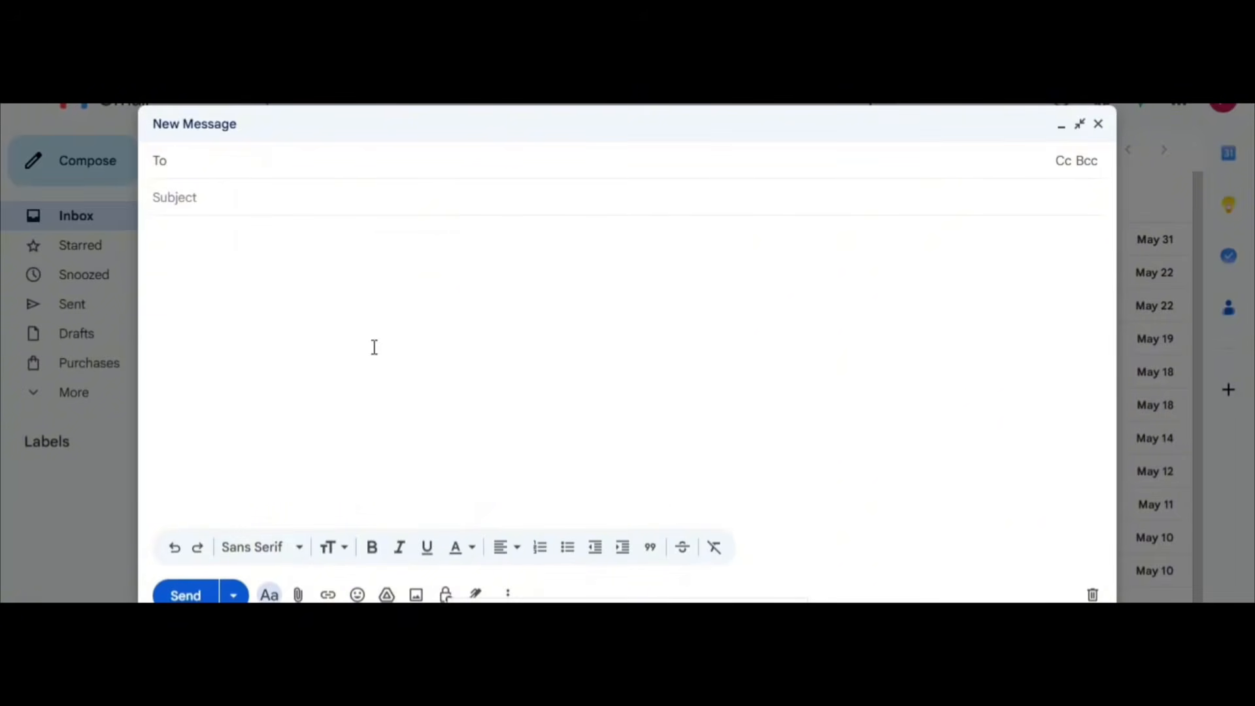
click(259, 200)
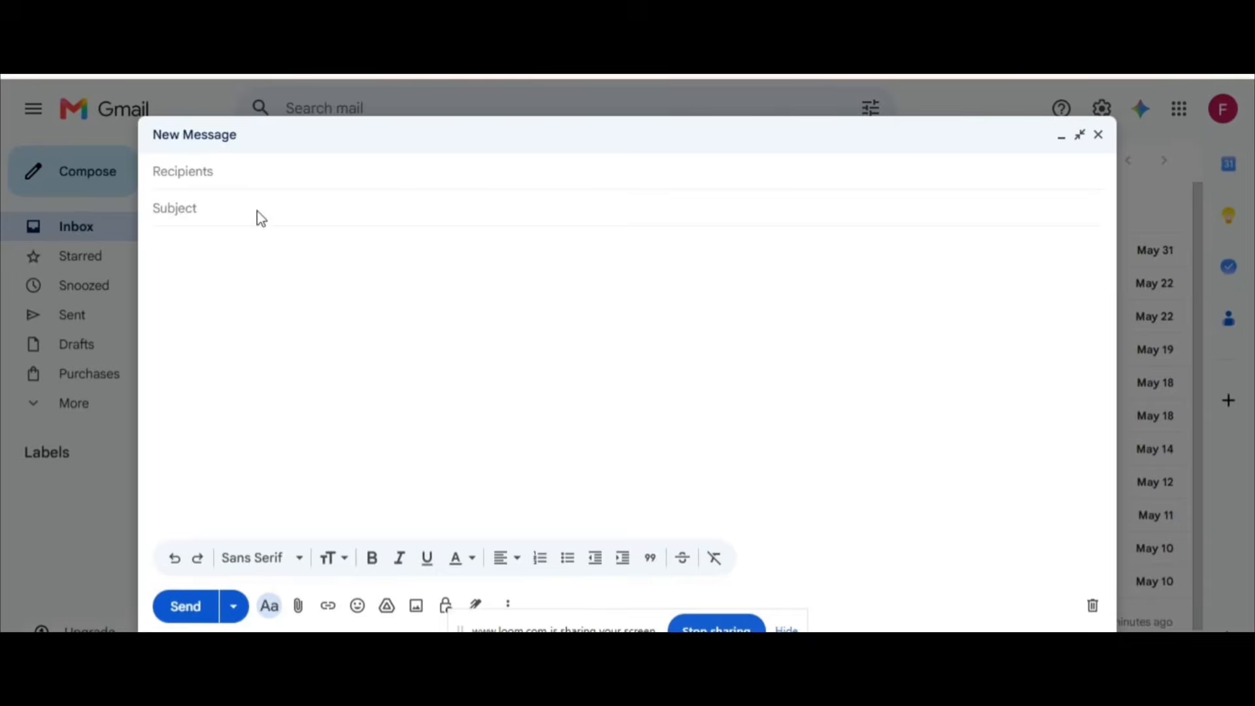
key(super+v)
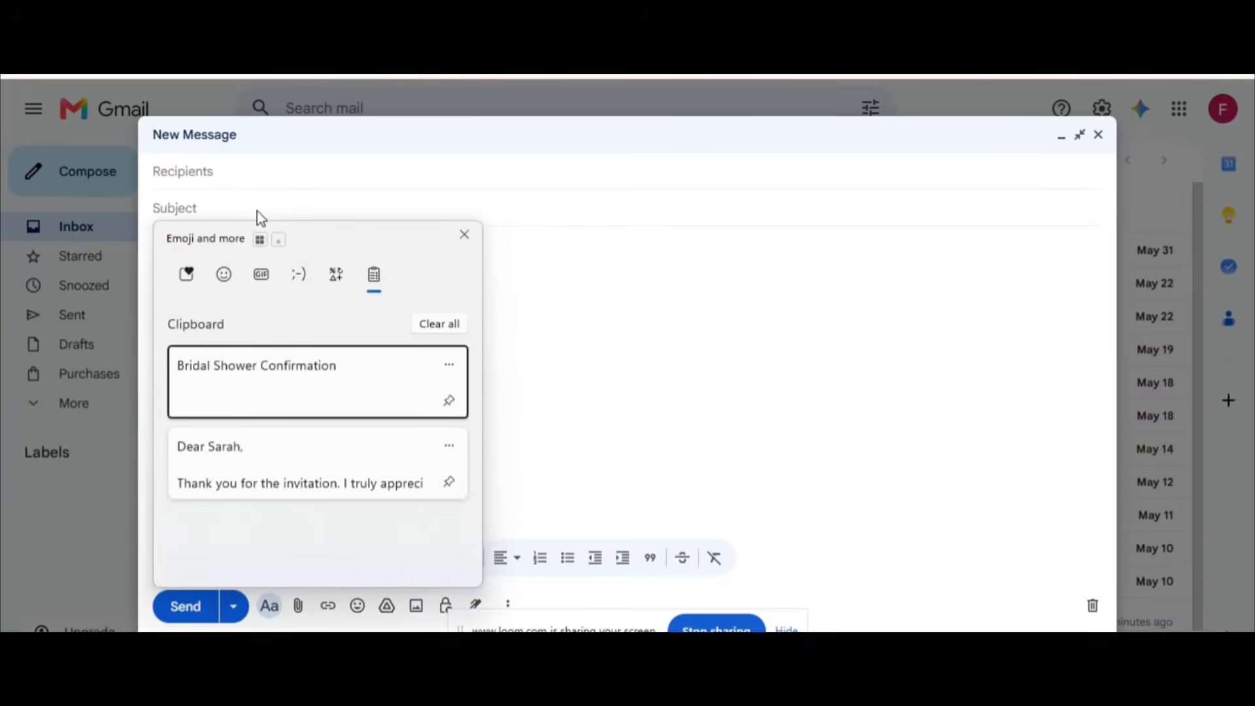
click(310, 384)
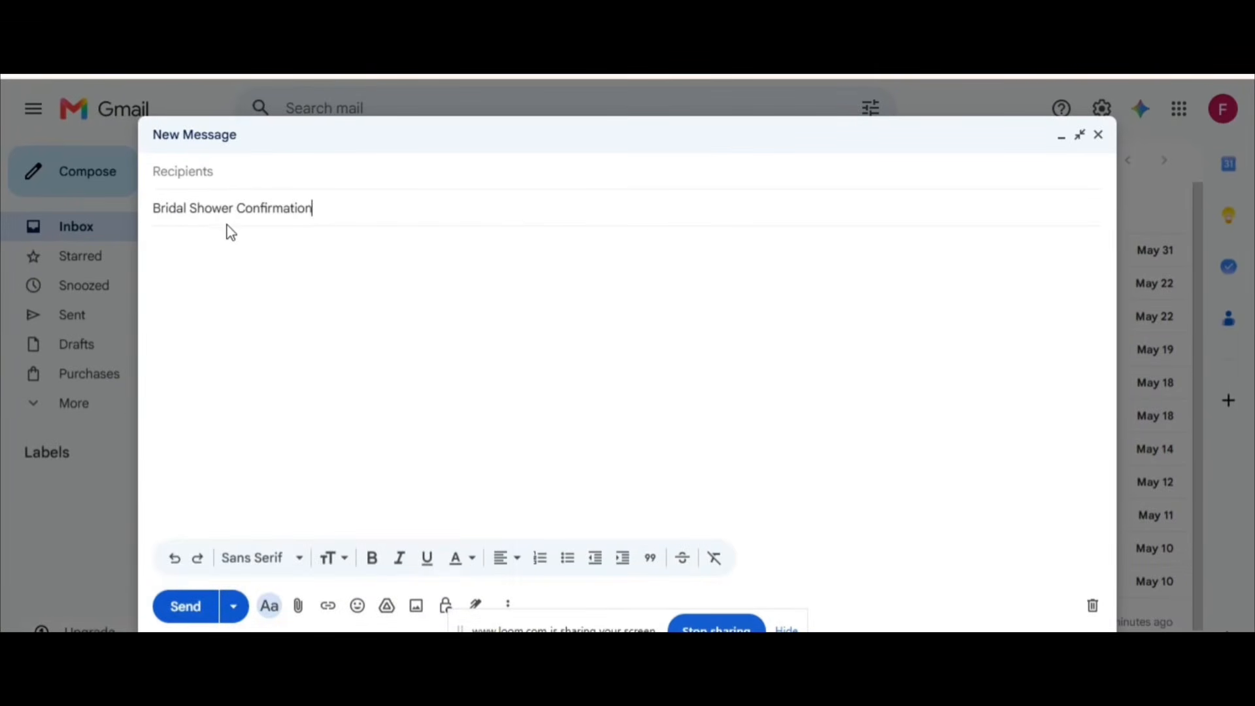
Insert the copied email text from the clipboard history into the message body
click(339, 289)
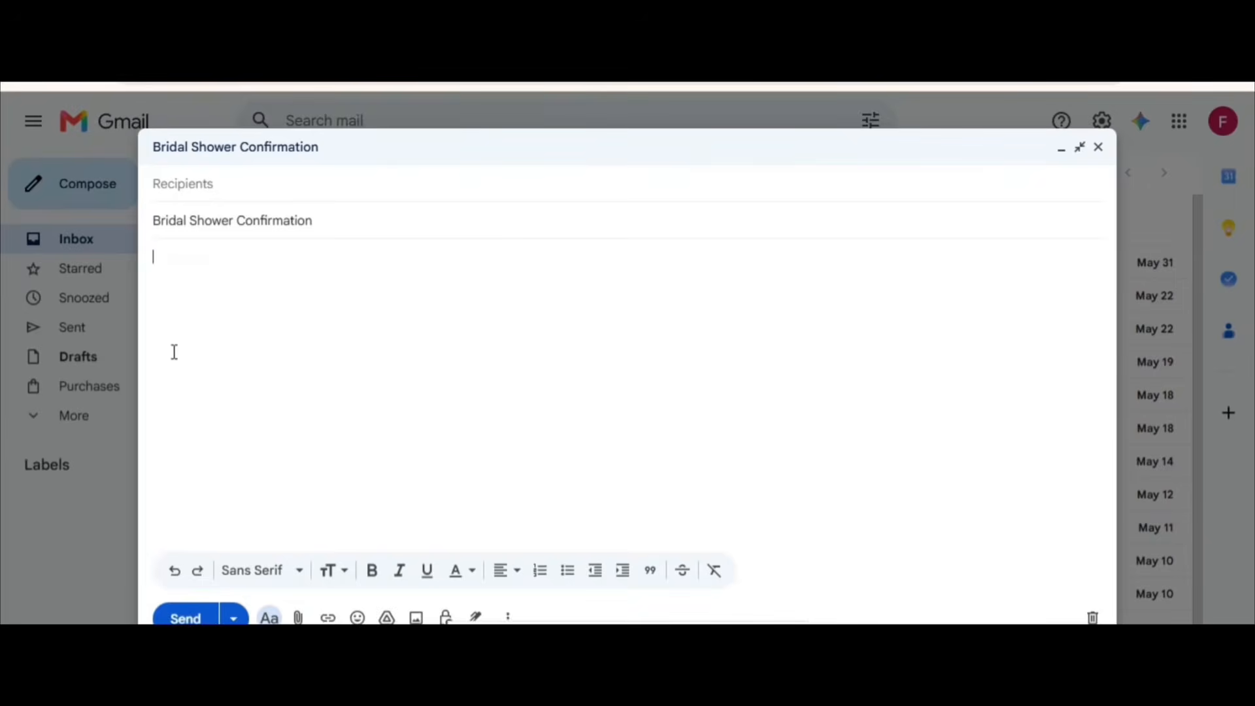
key(super+v)
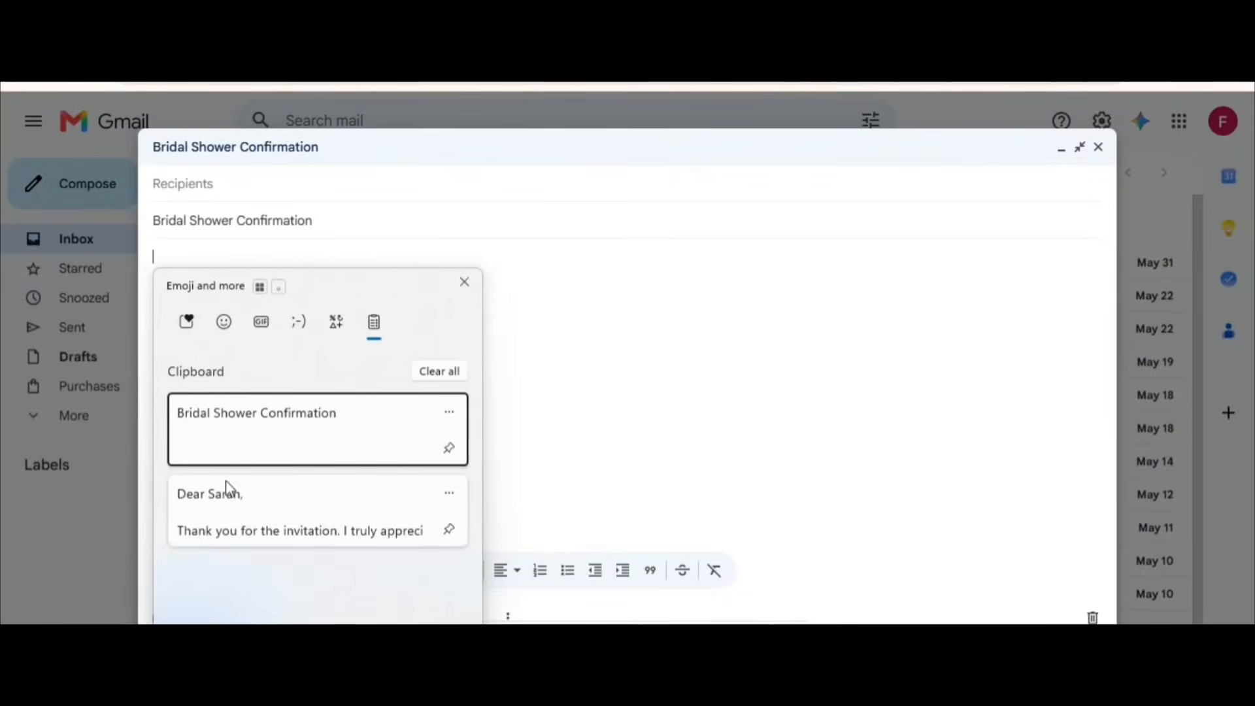
click(273, 521)
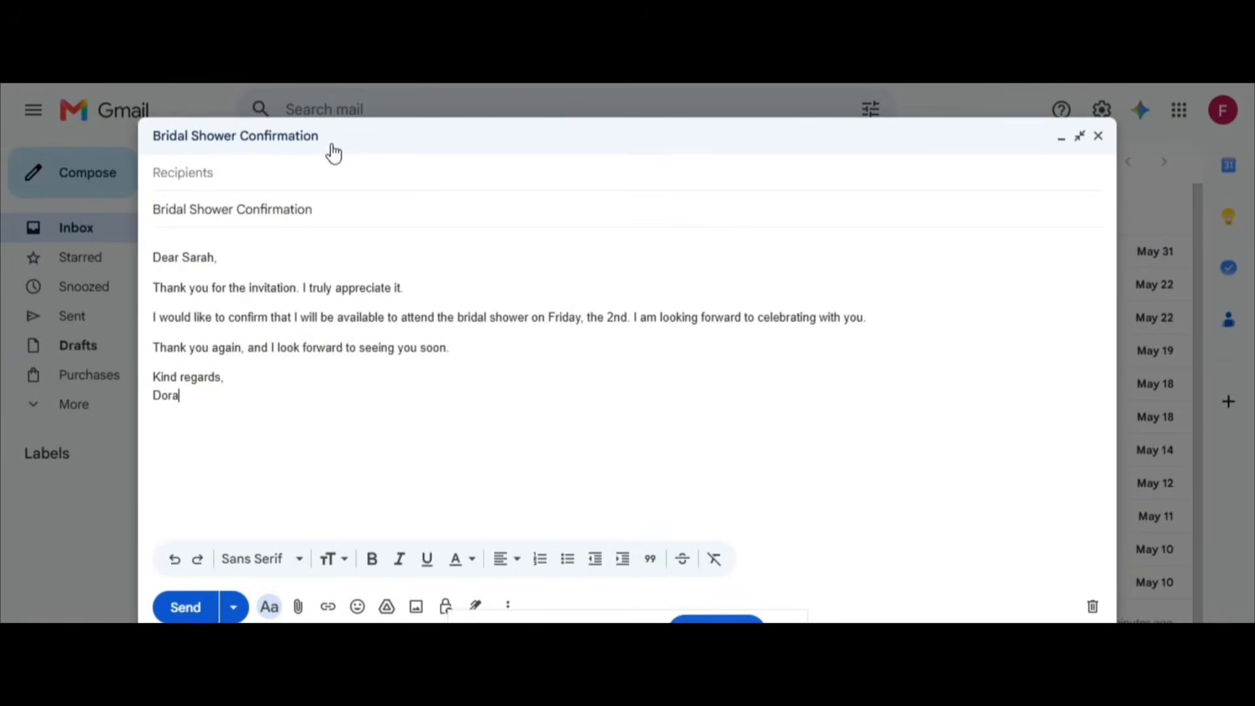
Try to schedule the message for sending without a recipient
click(336, 171)
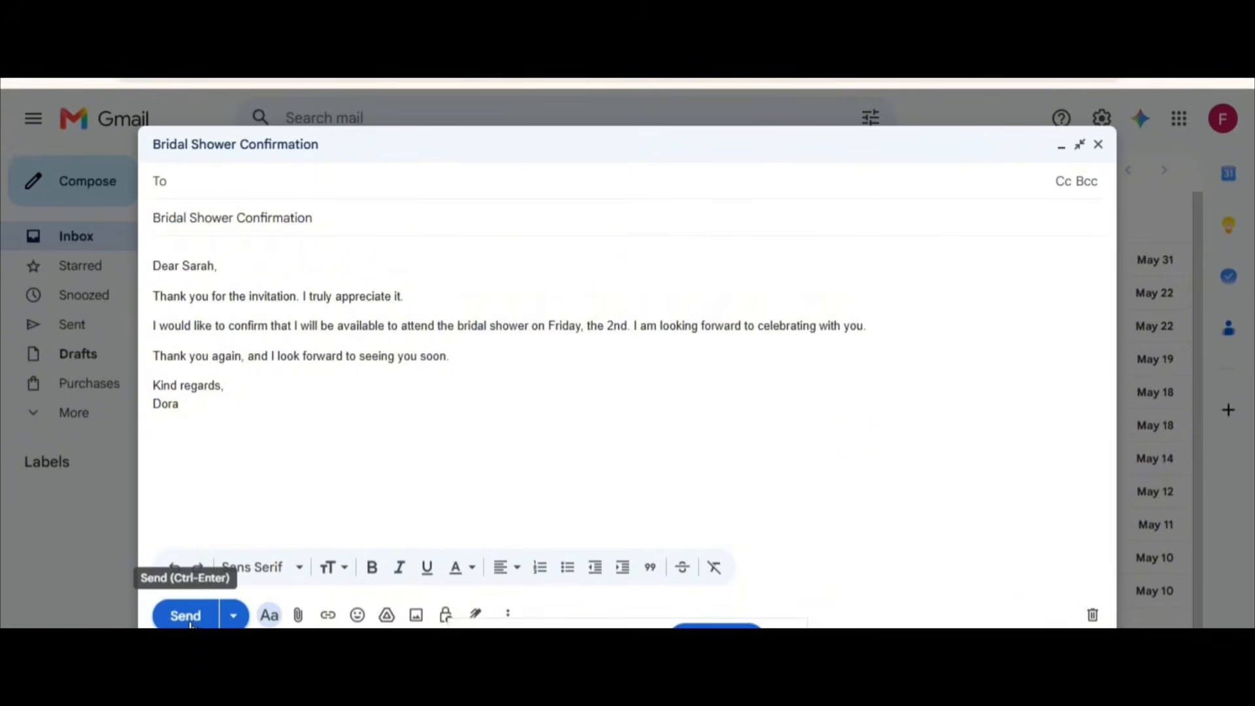
click(237, 618)
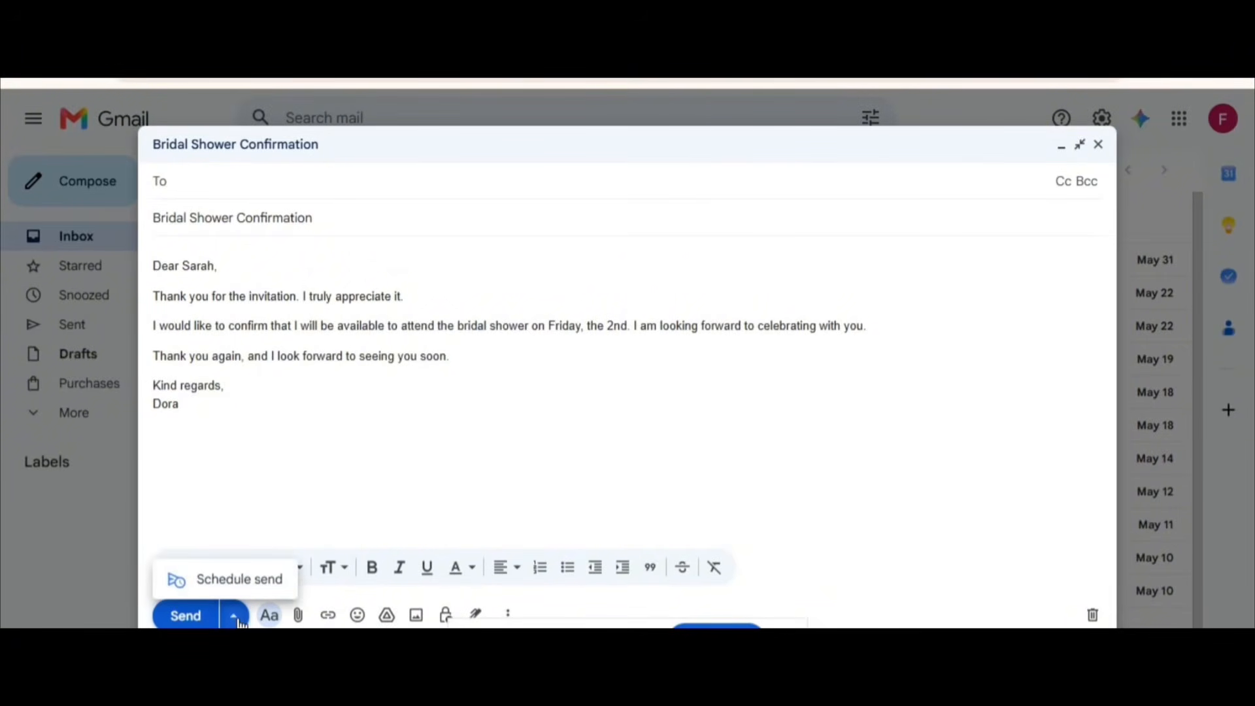
click(249, 581)
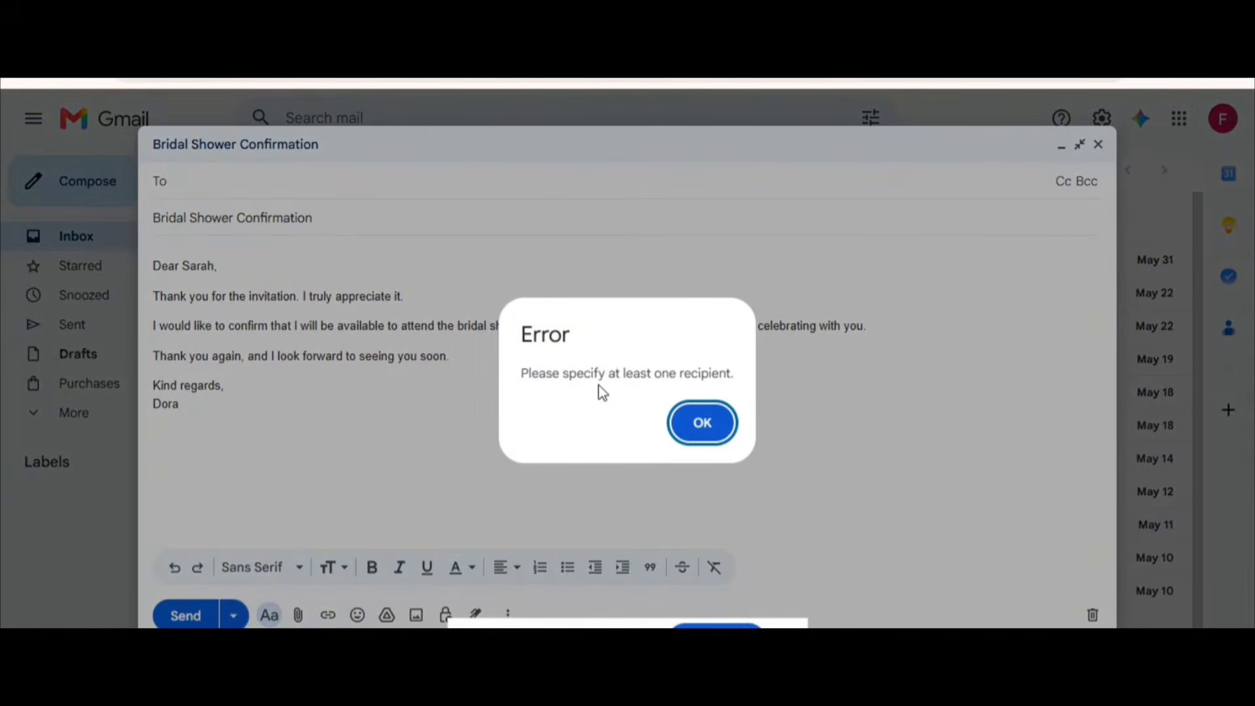
click(696, 428)
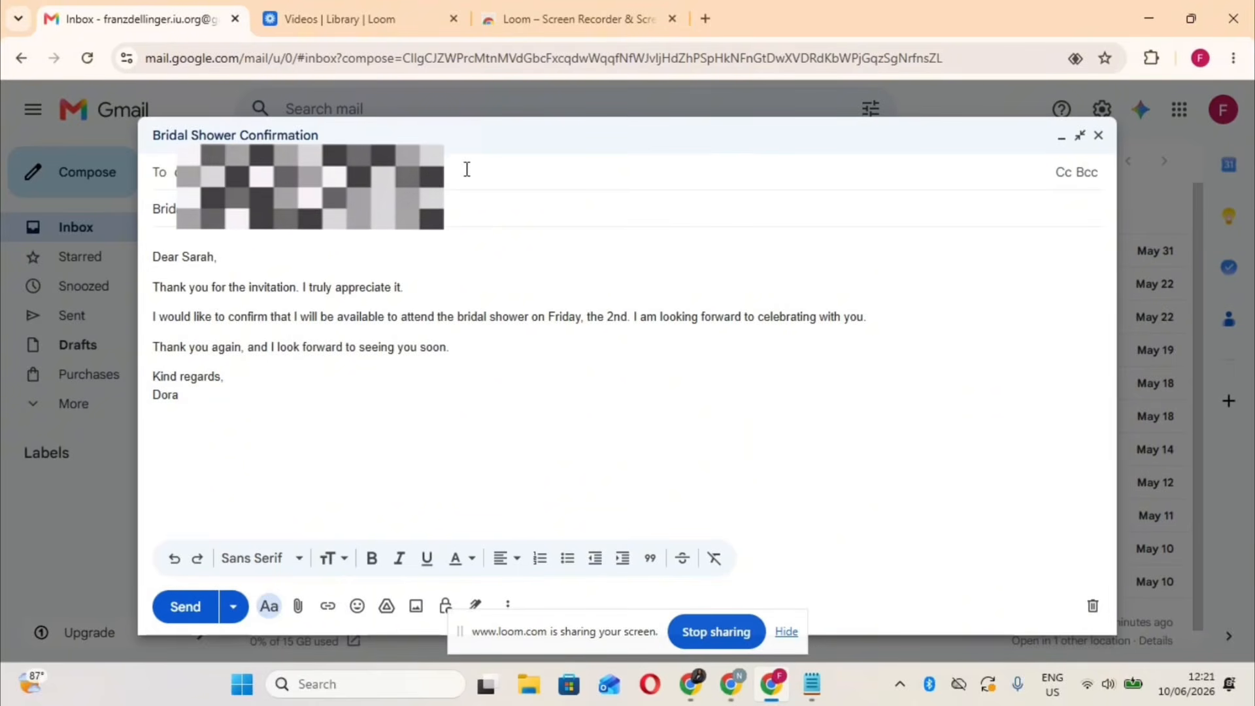
Address the message to the recipient's suggested email and choose Jun 12, 2026 as a custom scheduled send date
click(467, 169)
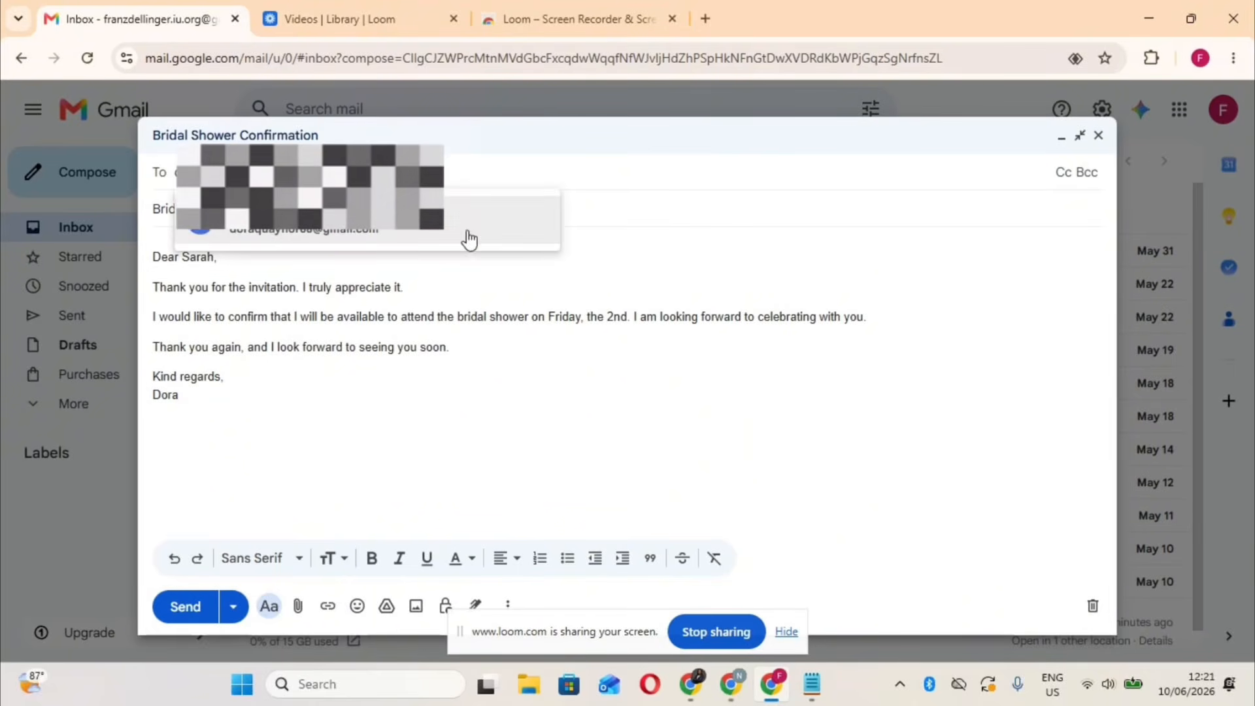
click(468, 240)
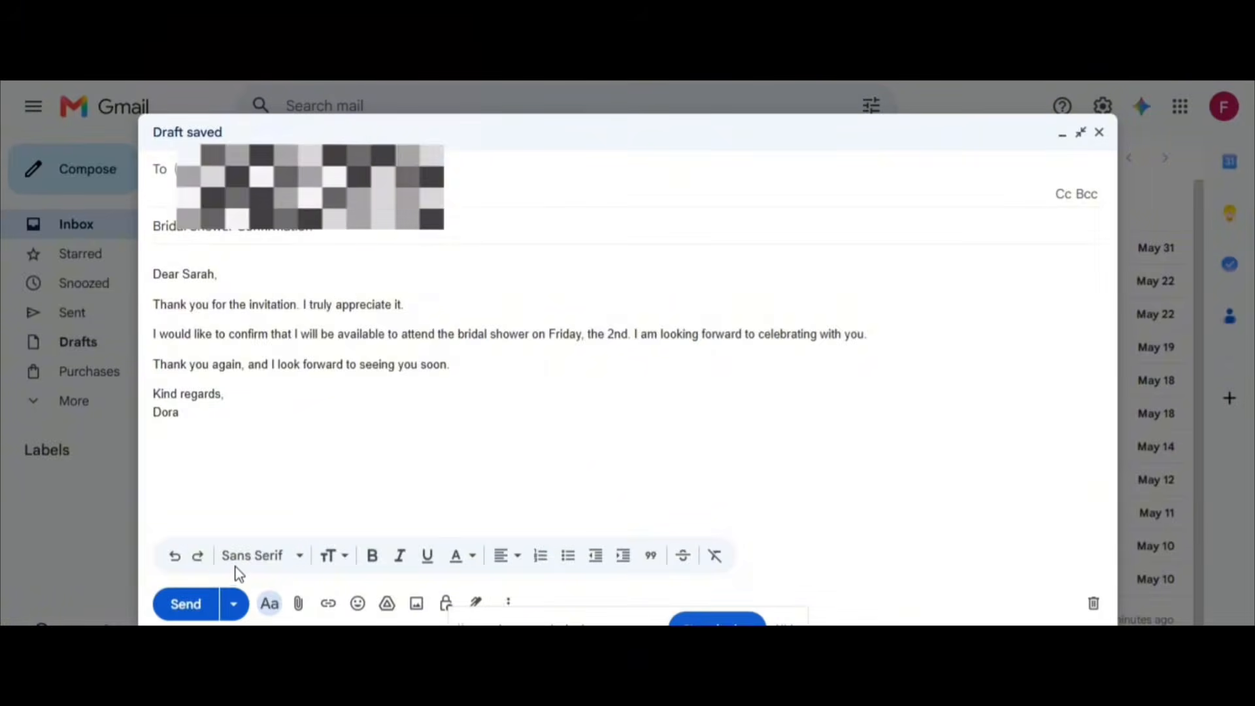
click(234, 603)
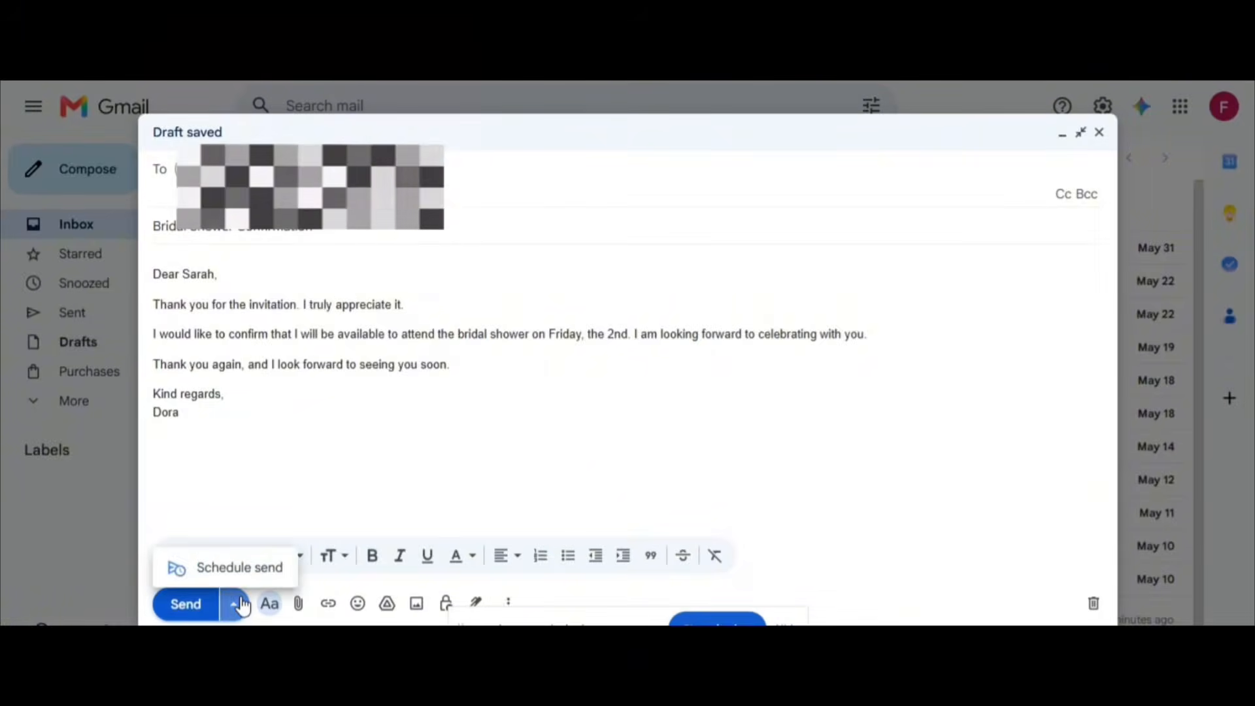
click(241, 566)
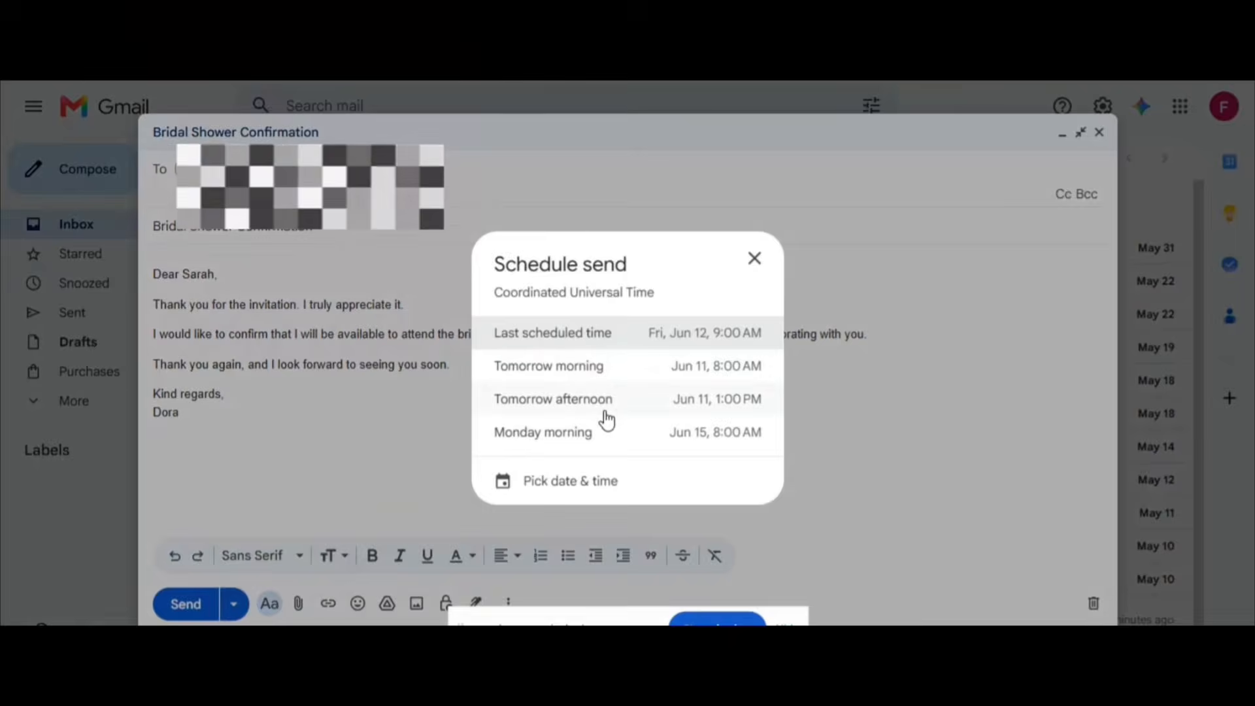
click(573, 485)
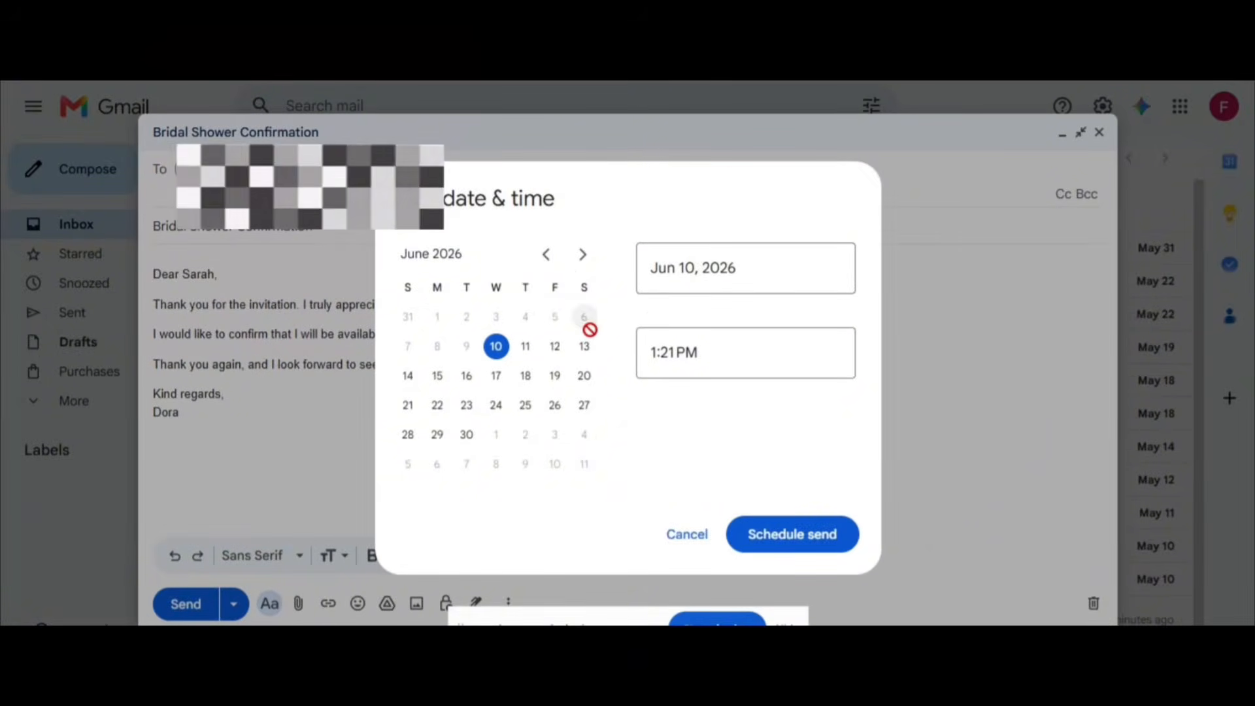
click(556, 348)
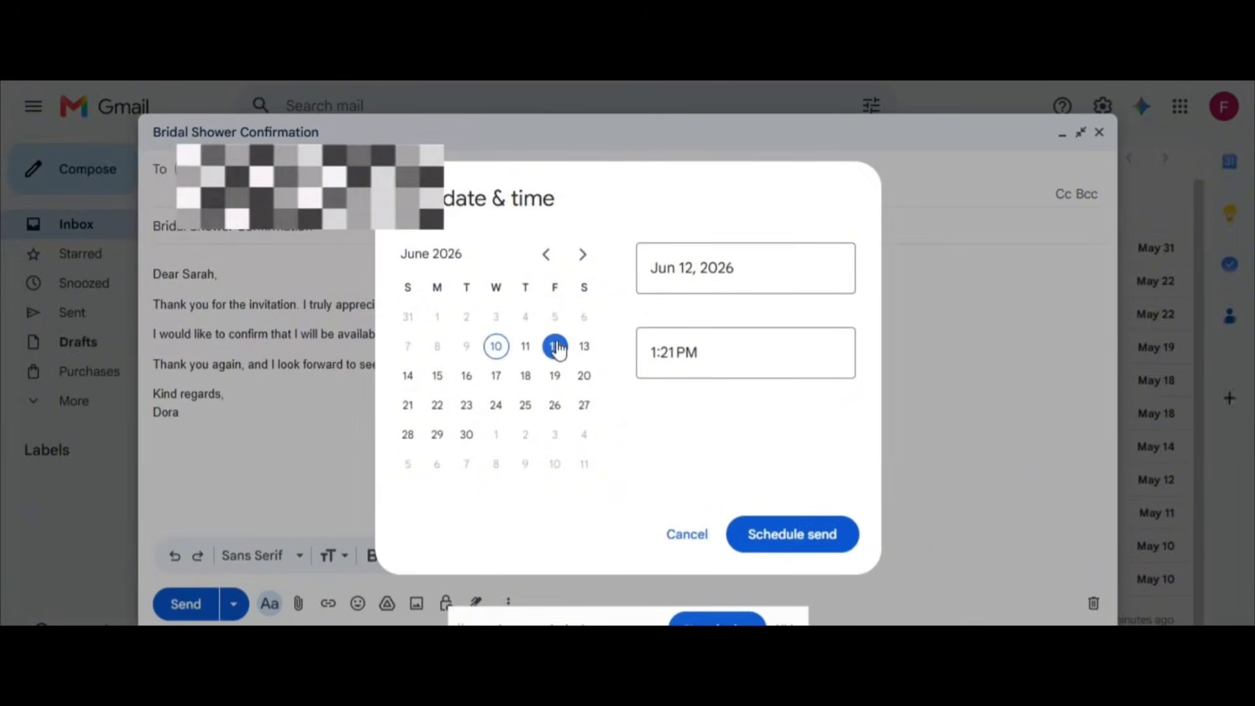
Set the send time to 8:30 AM and schedule the message
click(656, 354)
key(BackSpace)
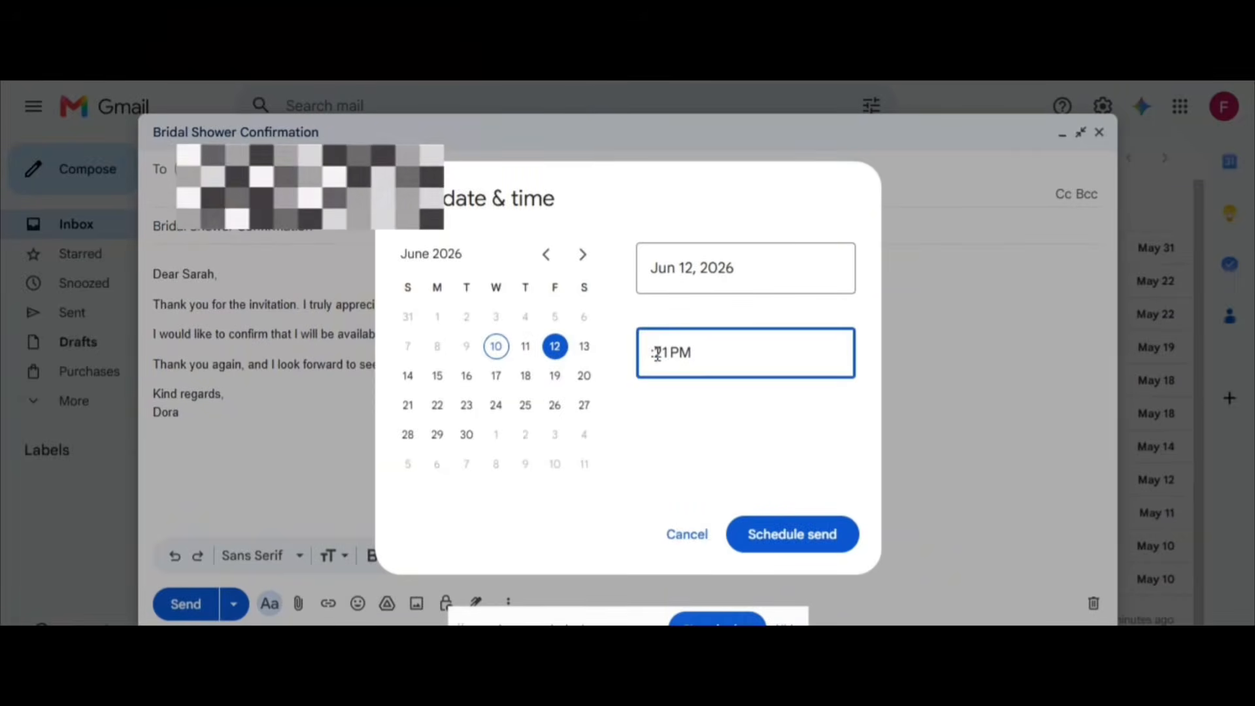
text(8)
click(677, 354)
key(BackSpace)
key(BackSpace)
text(30)
click(709, 354)
key(BackSpace)
key(BackSpace)
text(AM)
click(769, 537)
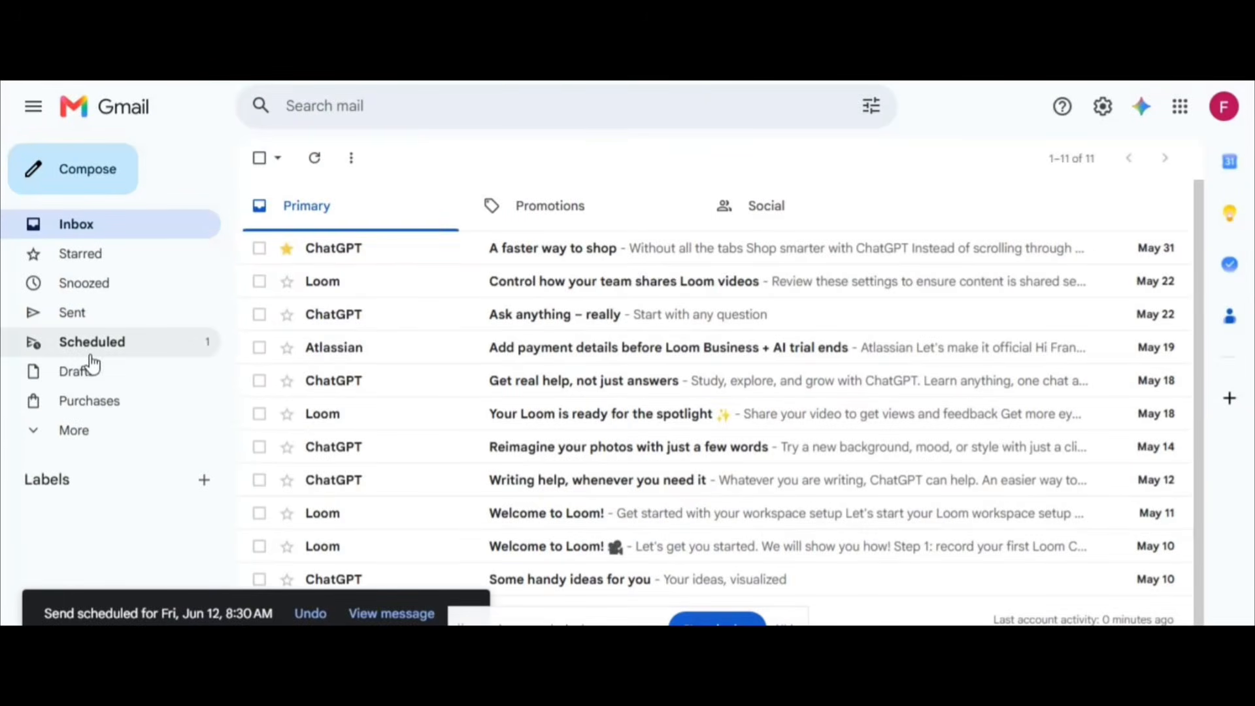
Open the "Bridal Shower Confirmation" message in the Scheduled folder to check its content and send time
click(91, 352)
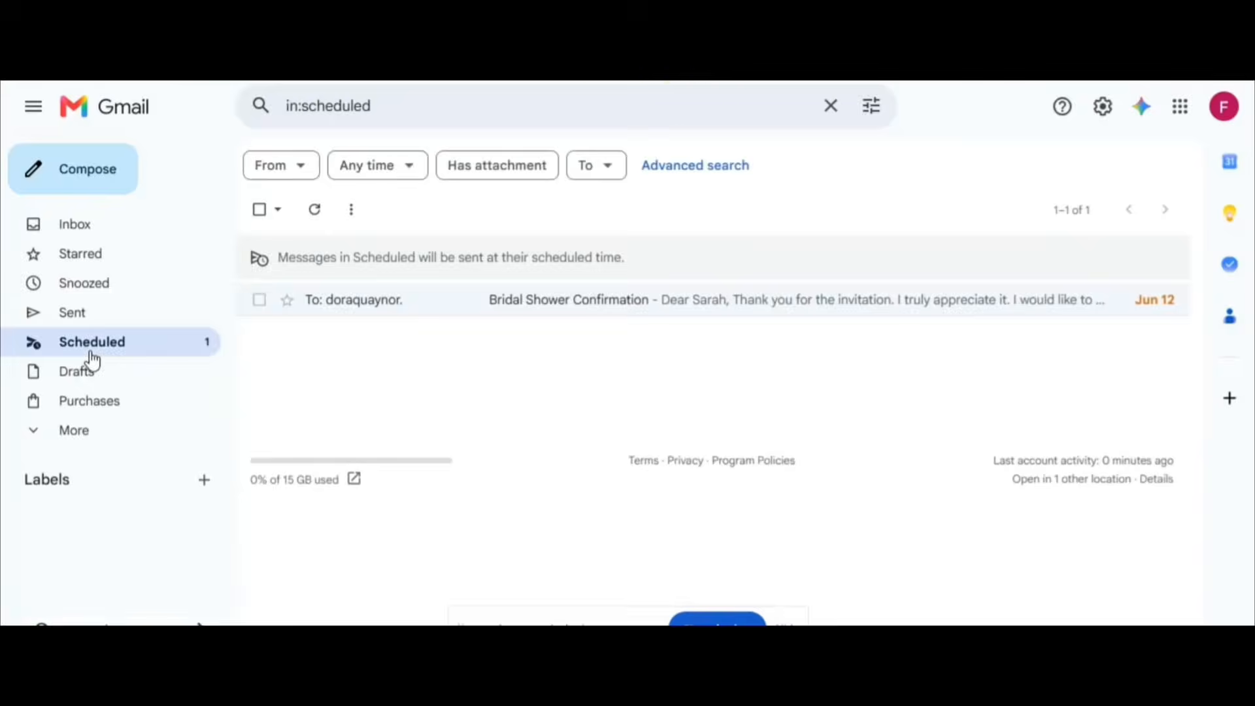
click(582, 320)
click(581, 319)
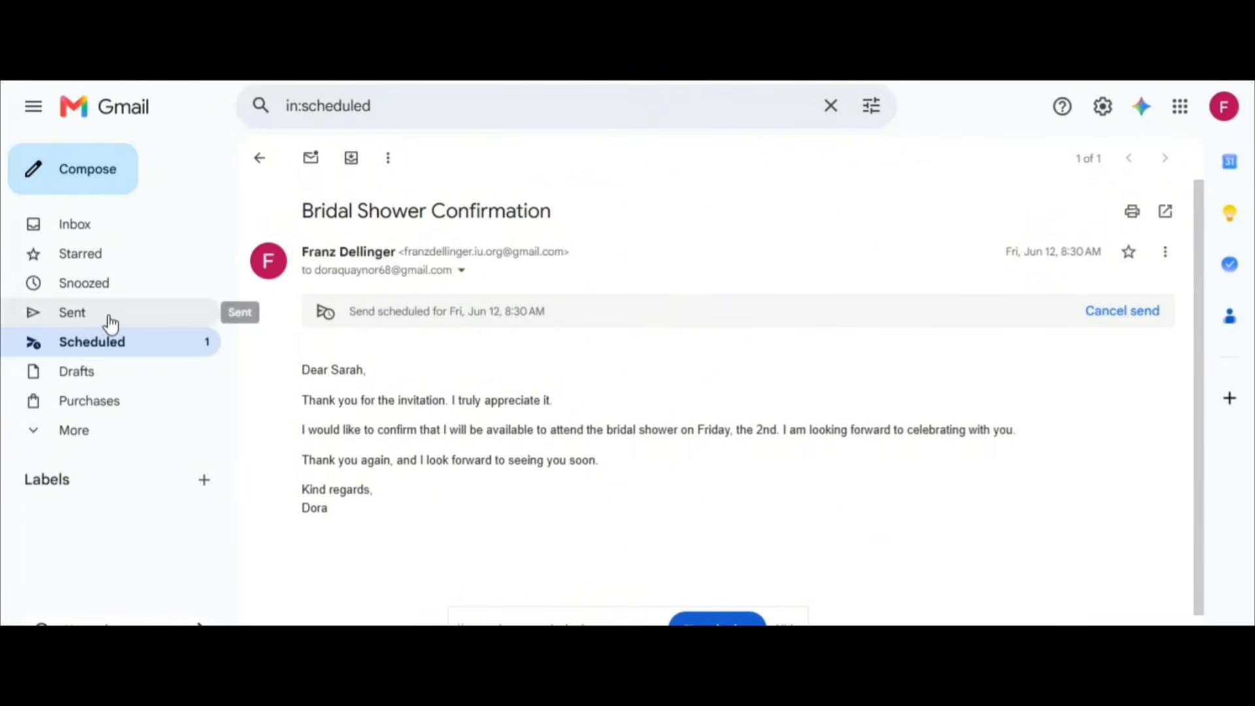
Start a reply to the inbox email "Control how your team shares Loom videos", discard it and return to the inbox
click(75, 228)
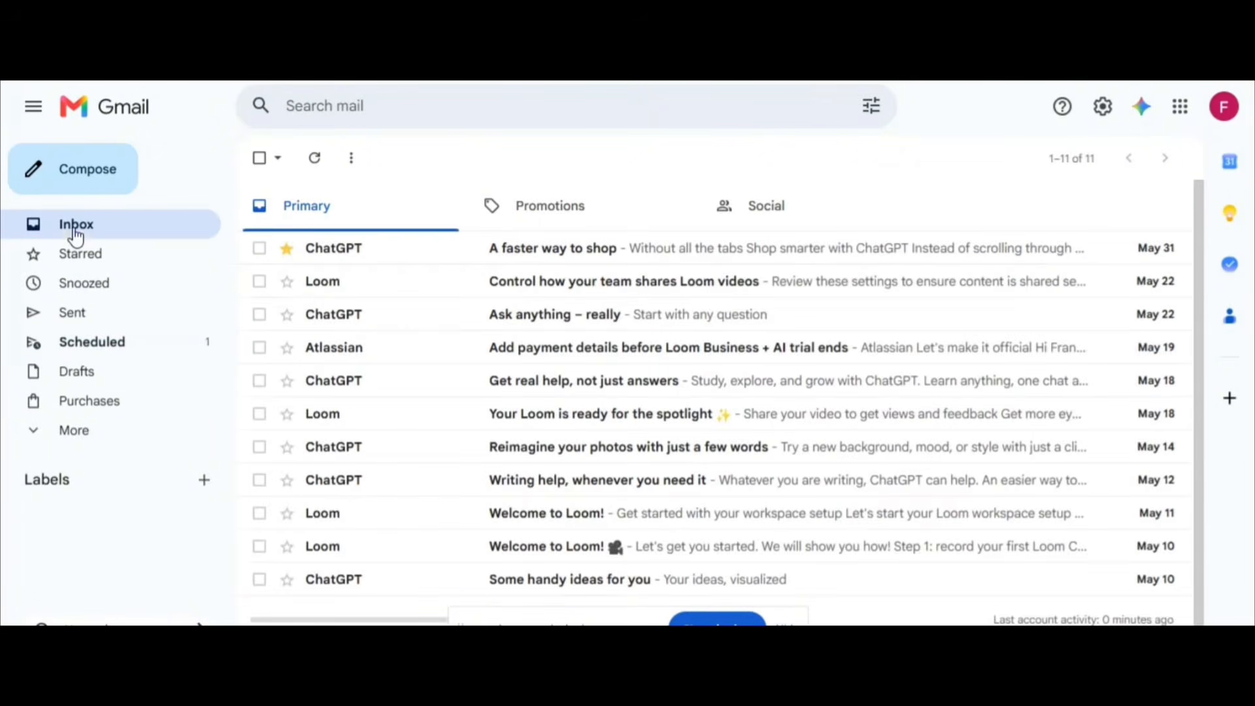
click(563, 290)
scroll(504, 390, down, 10)
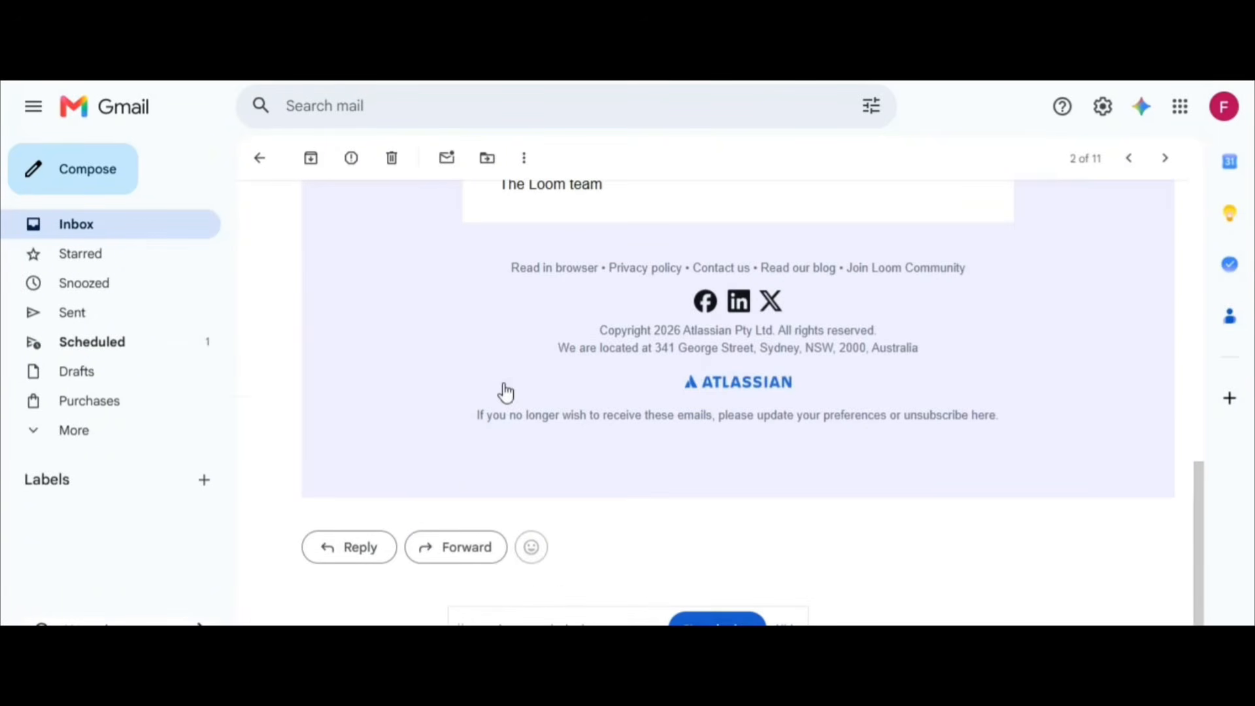
click(349, 550)
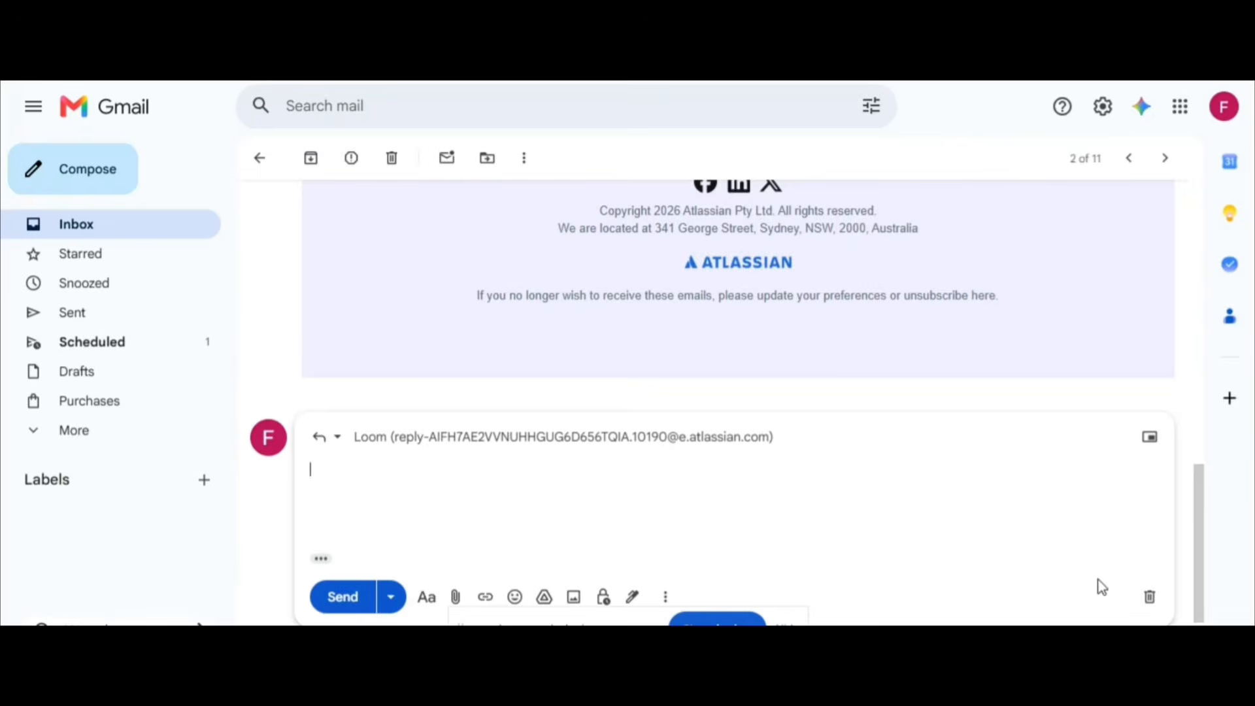
click(1150, 598)
click(258, 168)
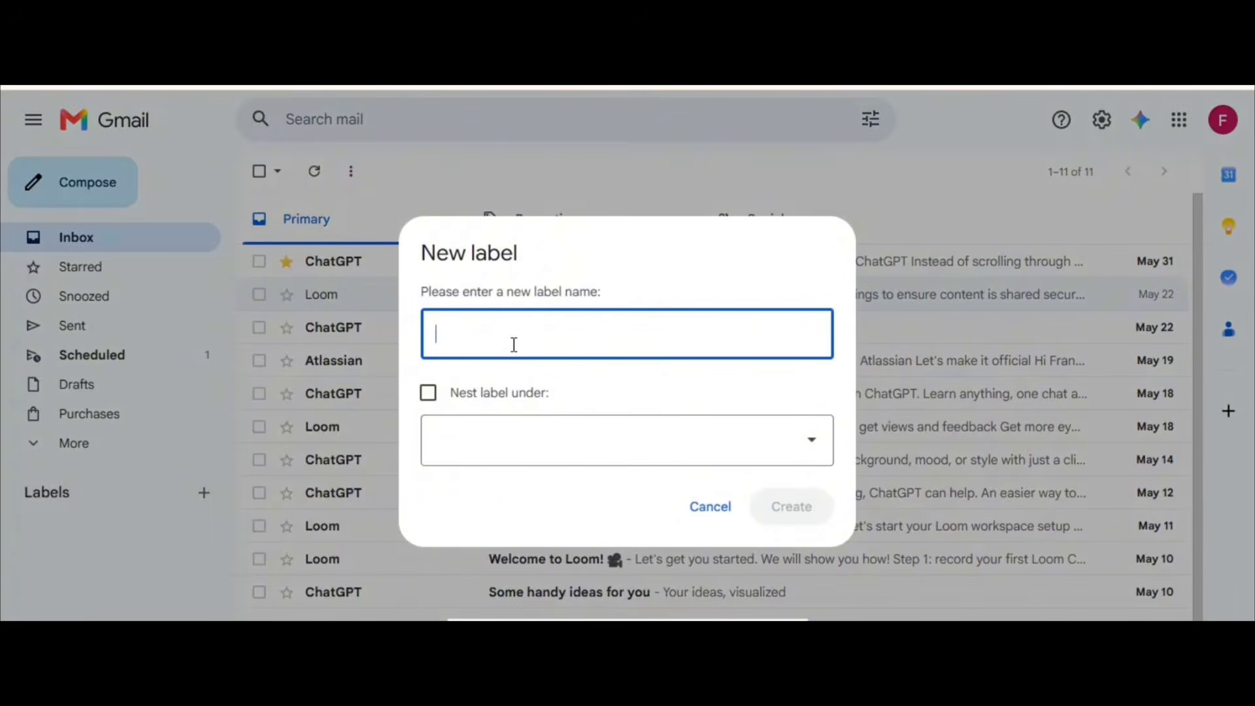
Create a new label named "URGENT" without nesting it
text(U)
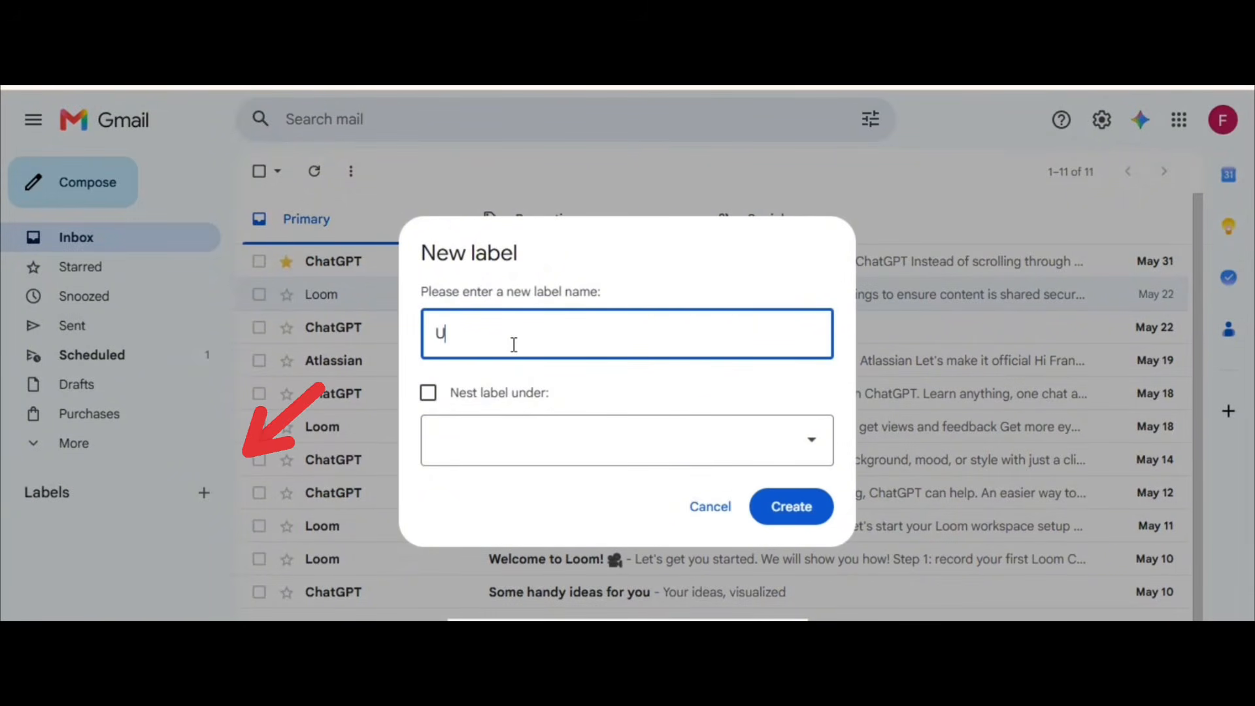
text(r)
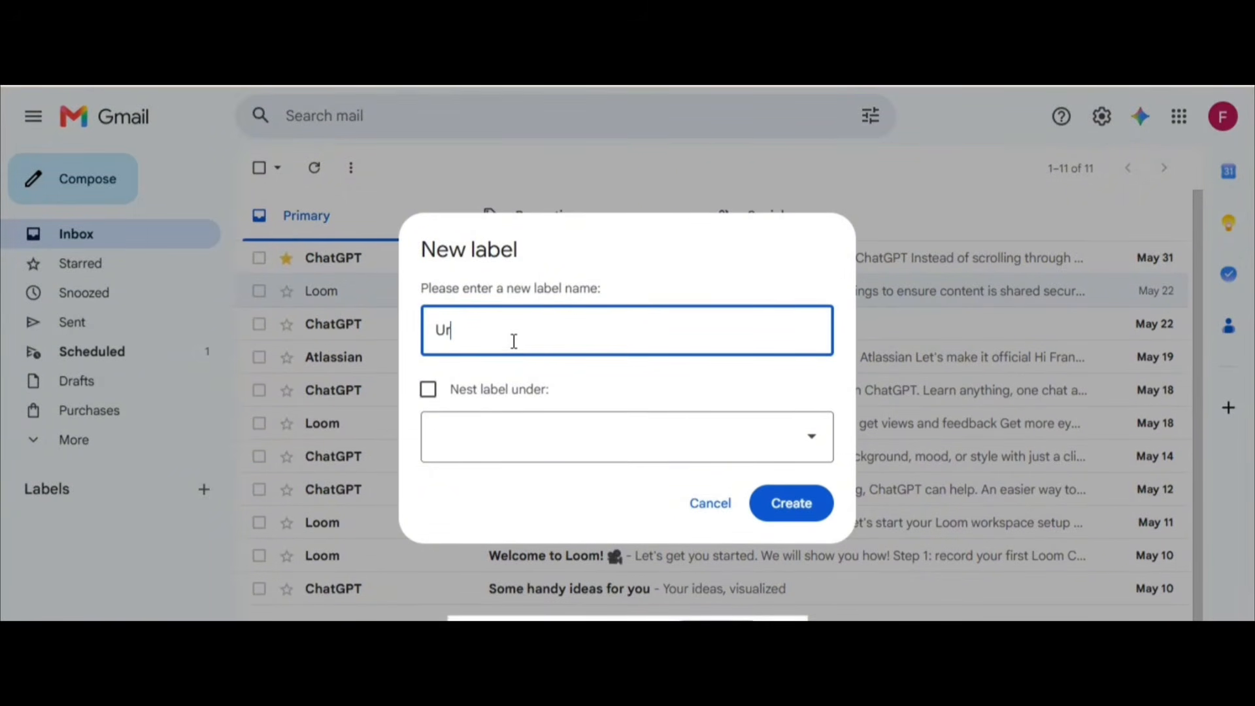
key(BackSpace)
text(RGENT)
click(786, 500)
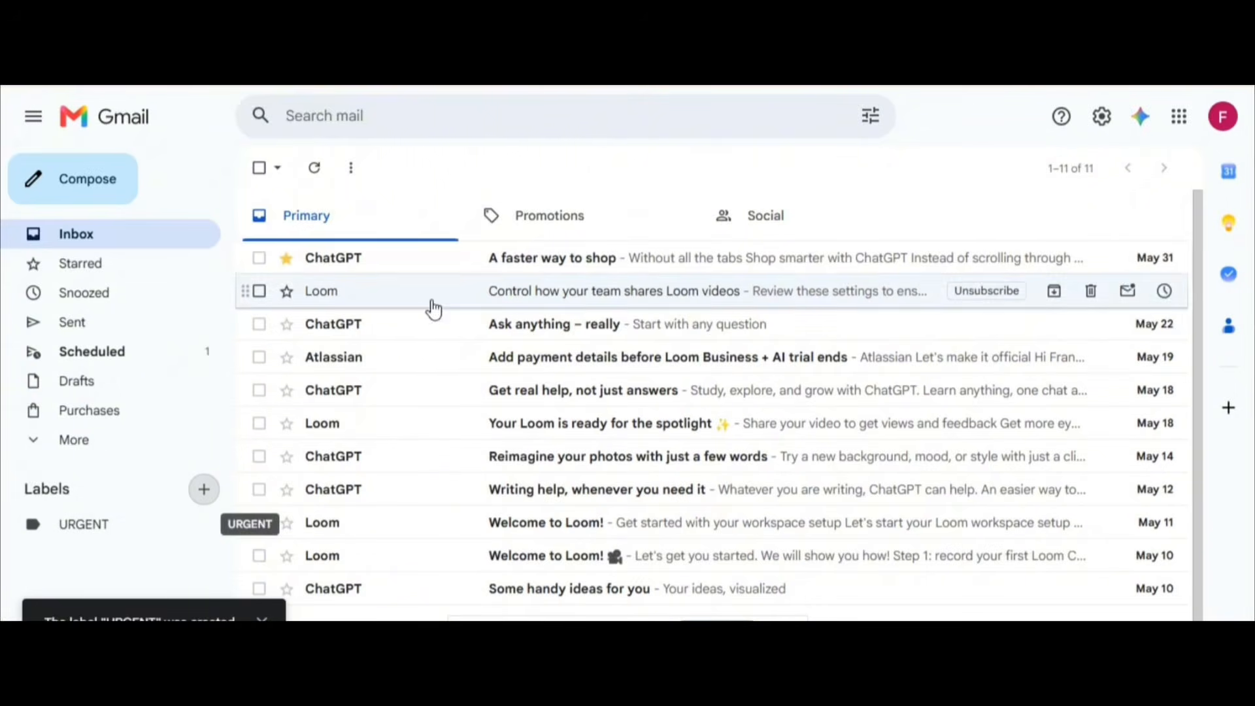
Move the ChatGPT email "Ask anything – really" to the URGENT label and open that label to check it
click(672, 327)
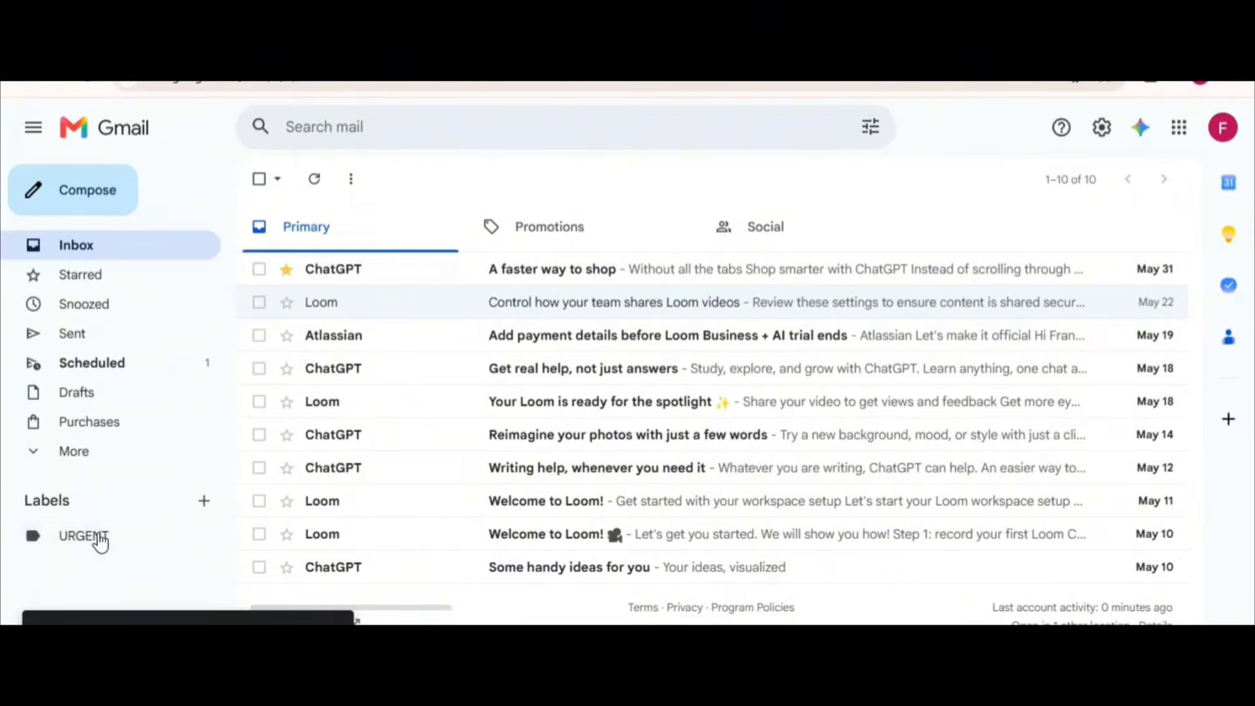
click(98, 531)
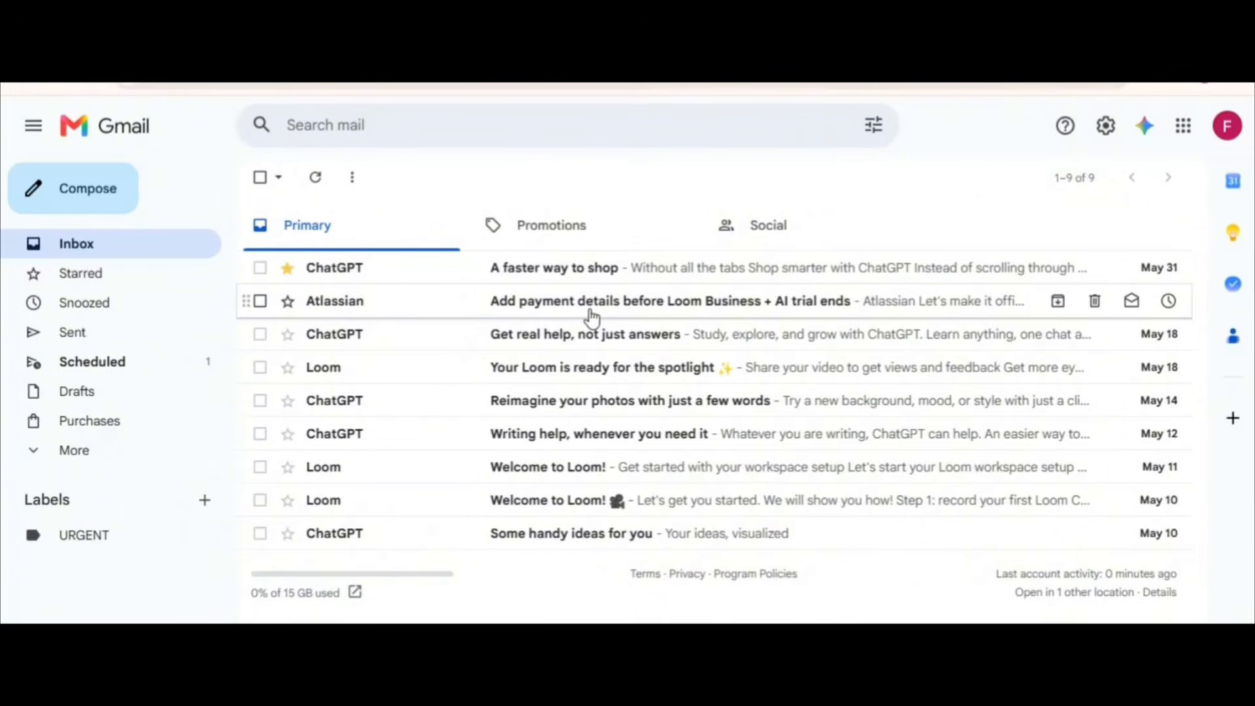
Move the Atlassian email "Add payment details before Loom Business + AI trial ends" to the URGENT label
click(591, 312)
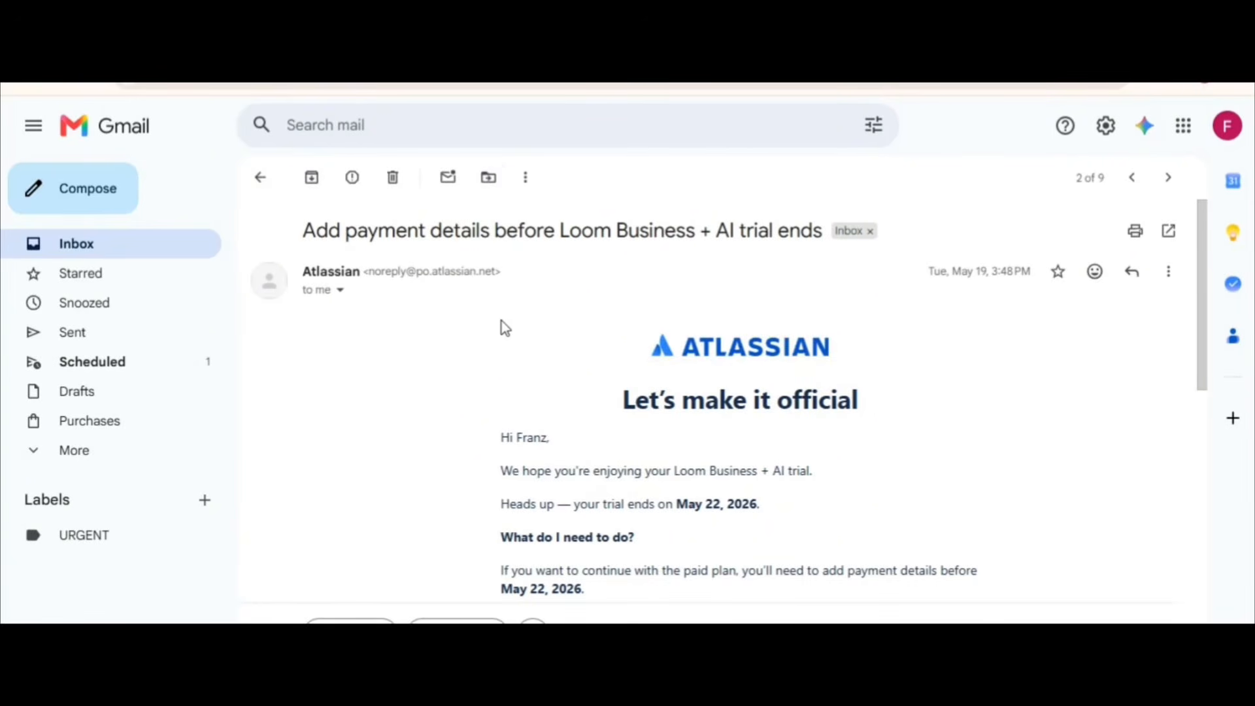
click(491, 181)
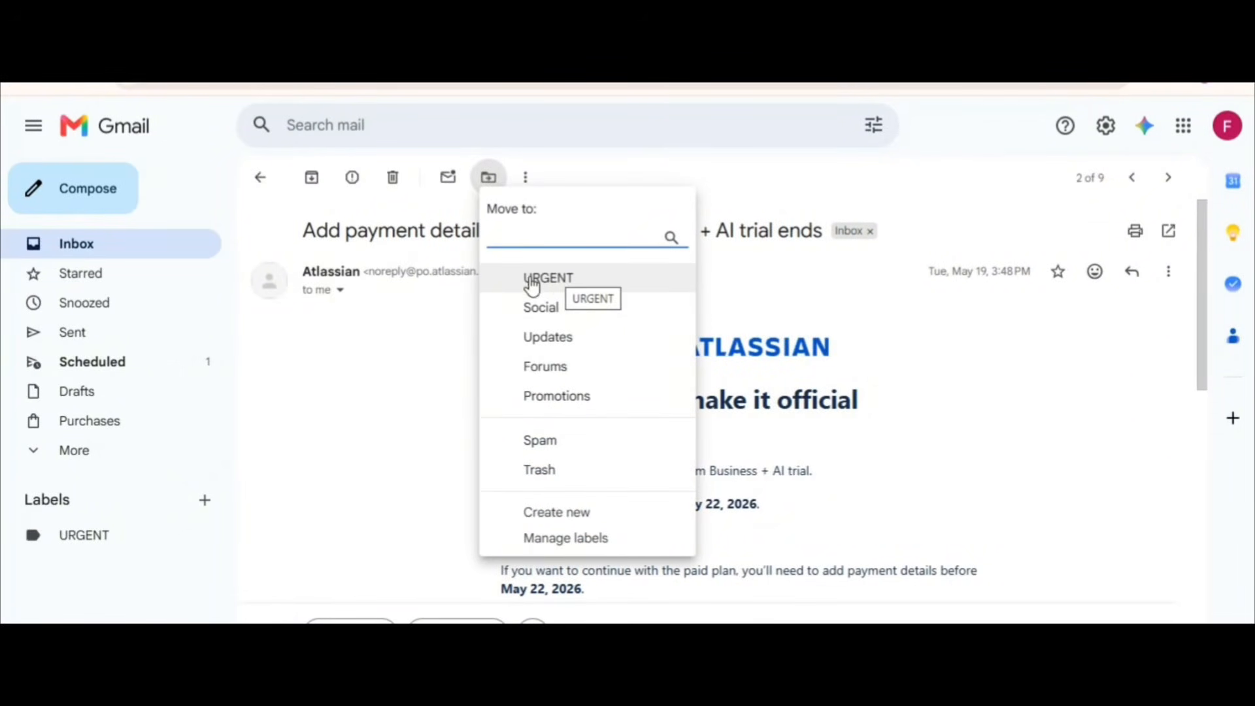
click(581, 281)
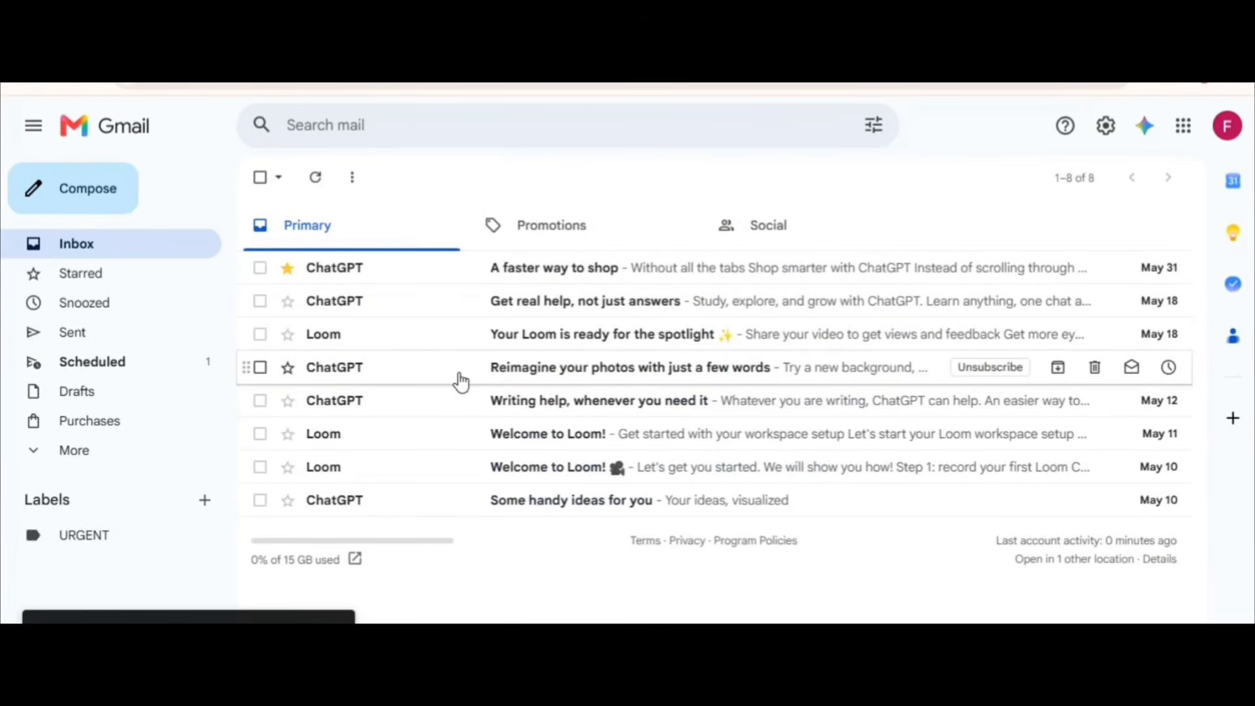
Open the ChatGPT email "Get real help, not just answers" and archive it
click(580, 311)
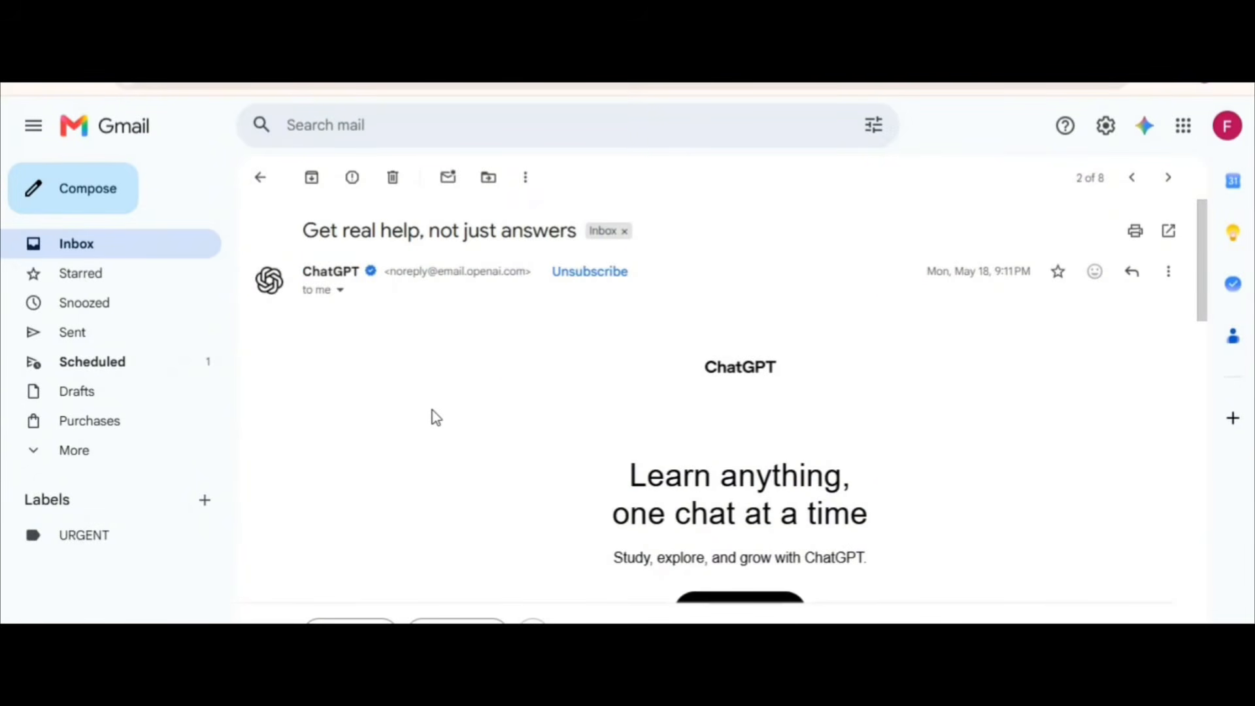
click(313, 177)
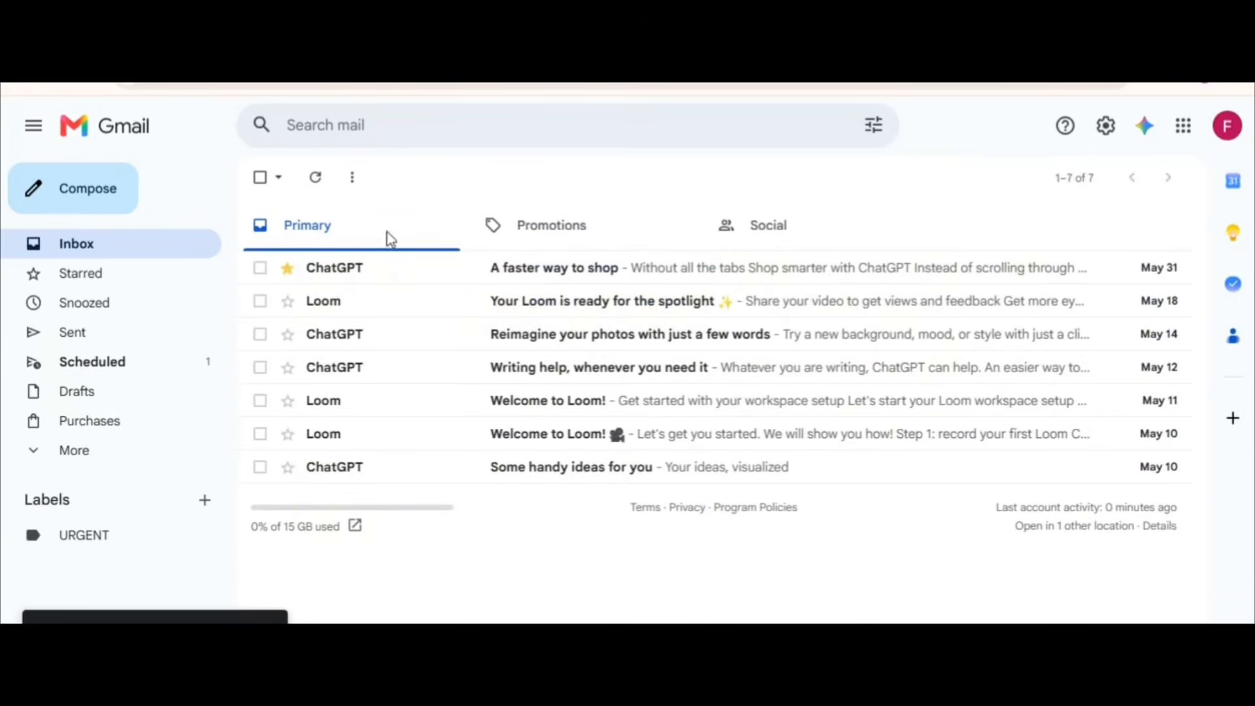
Unsubscribe from the Loom mailing list through the email "Your Loom is ready for the spotlight" and delete that email
click(577, 304)
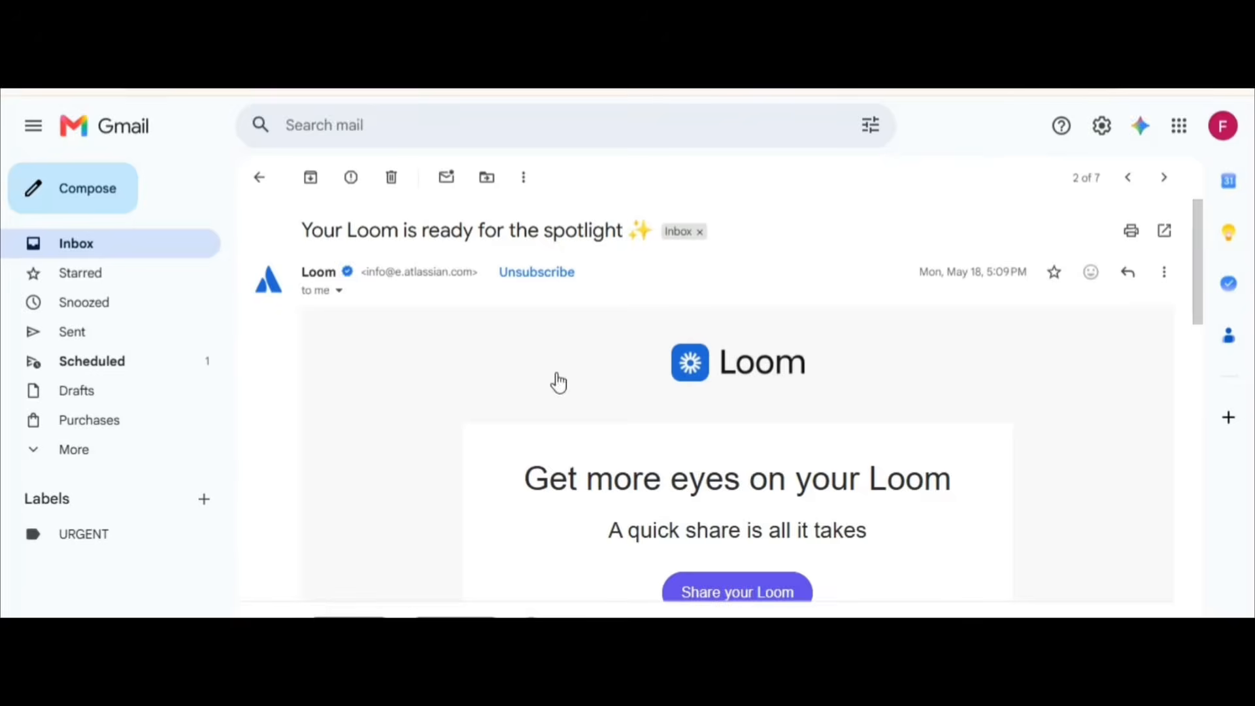
click(520, 275)
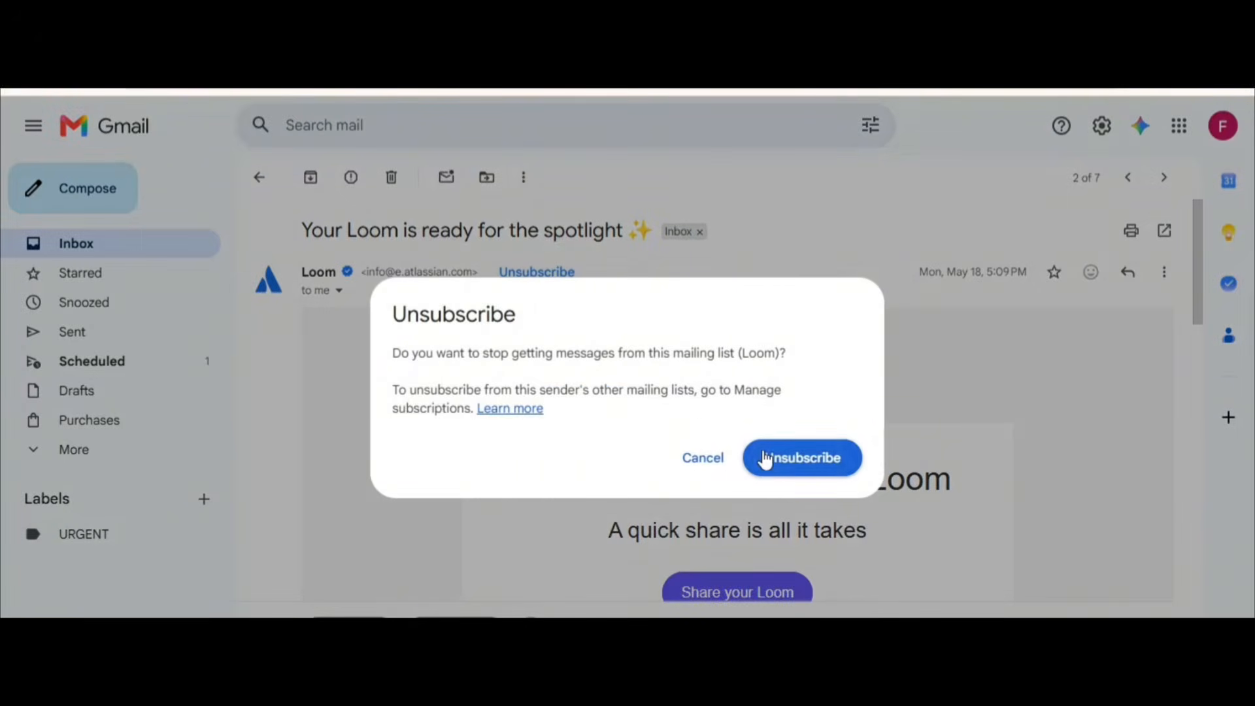
click(762, 457)
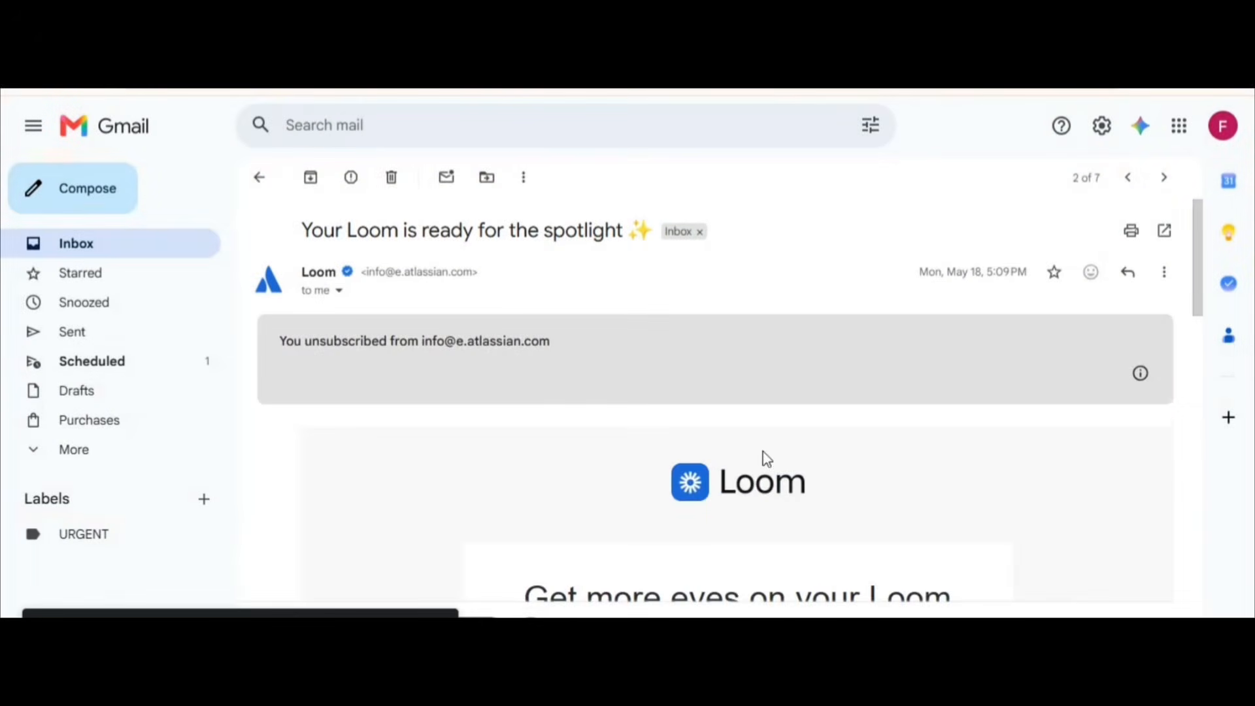
click(391, 179)
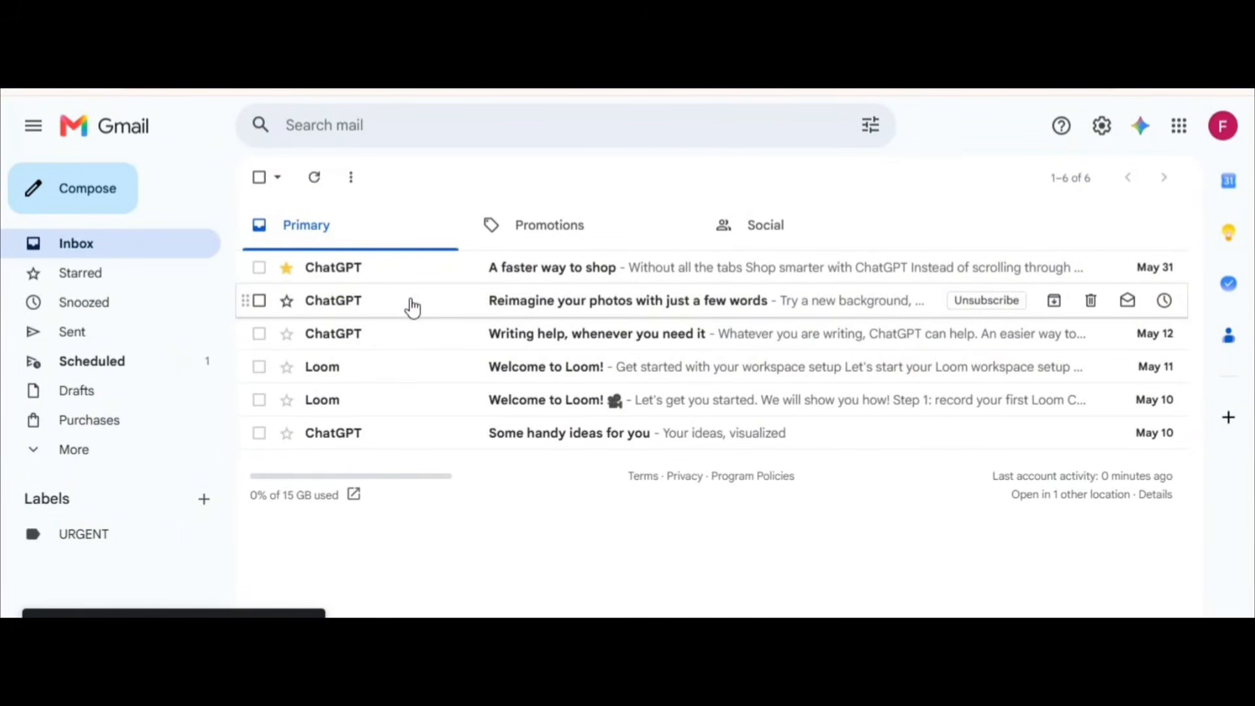
Archive all remaining emails in the Primary inbox, check them in All Mail and return to the inbox
click(261, 181)
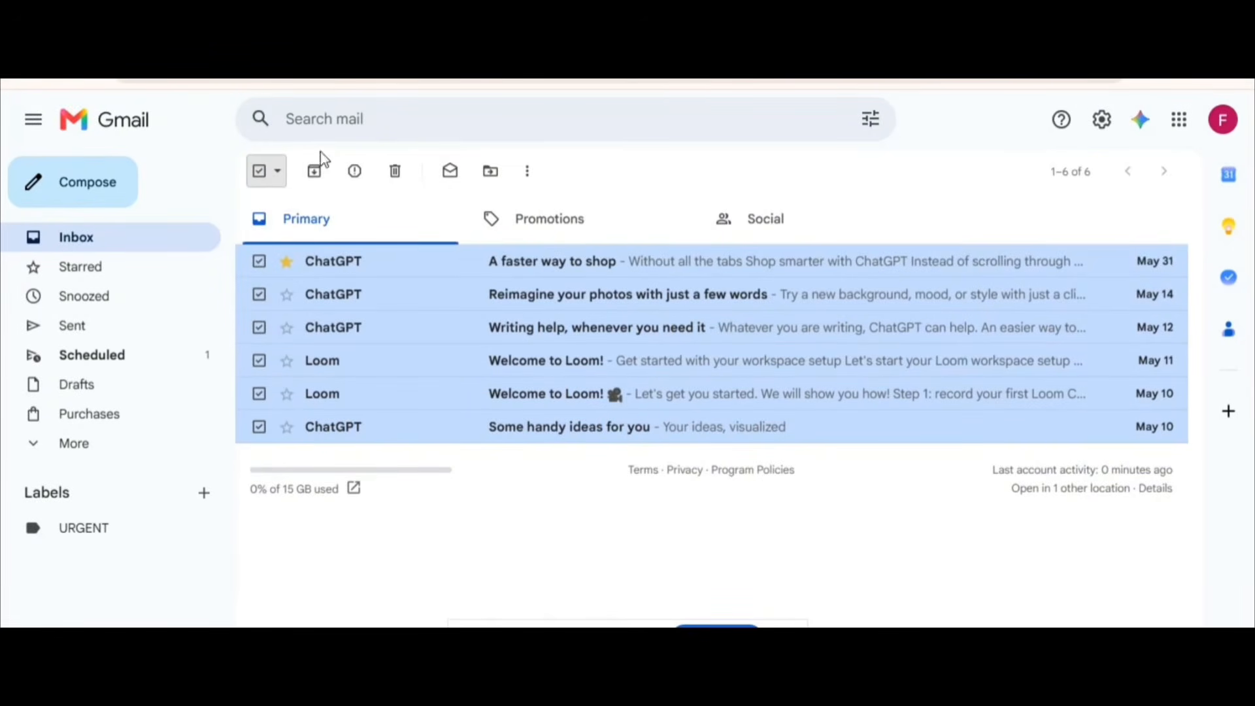
click(313, 172)
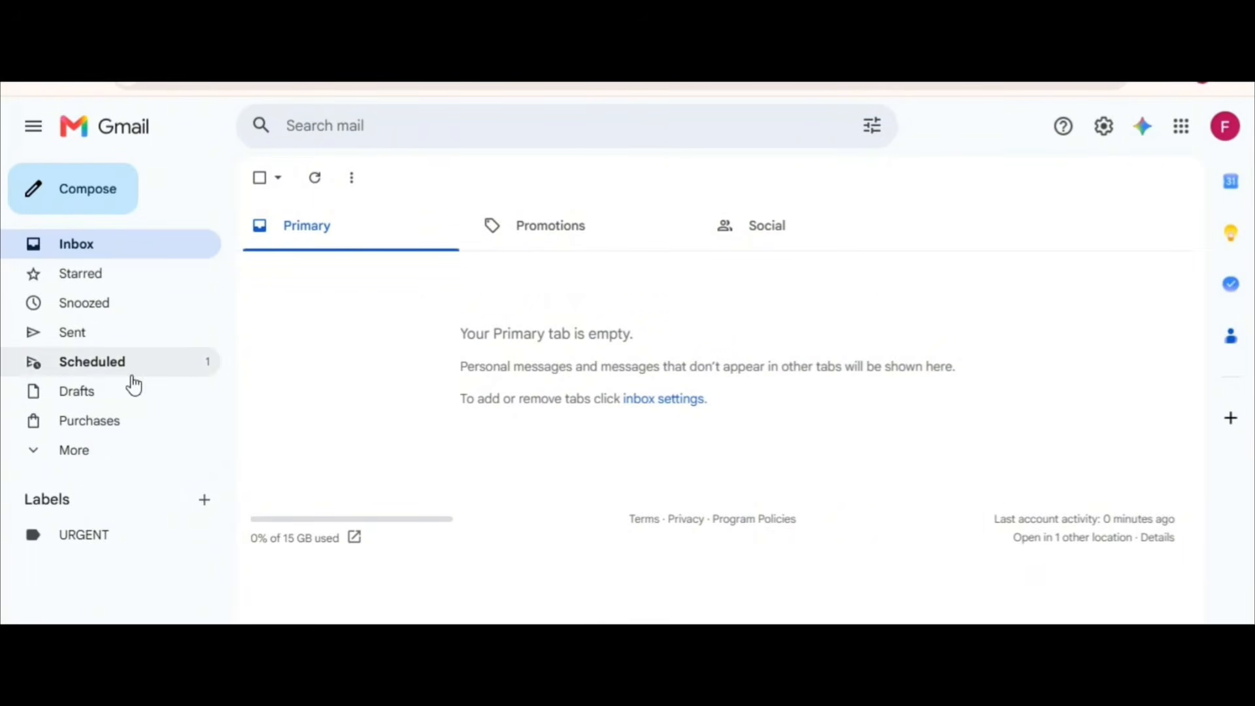
click(90, 457)
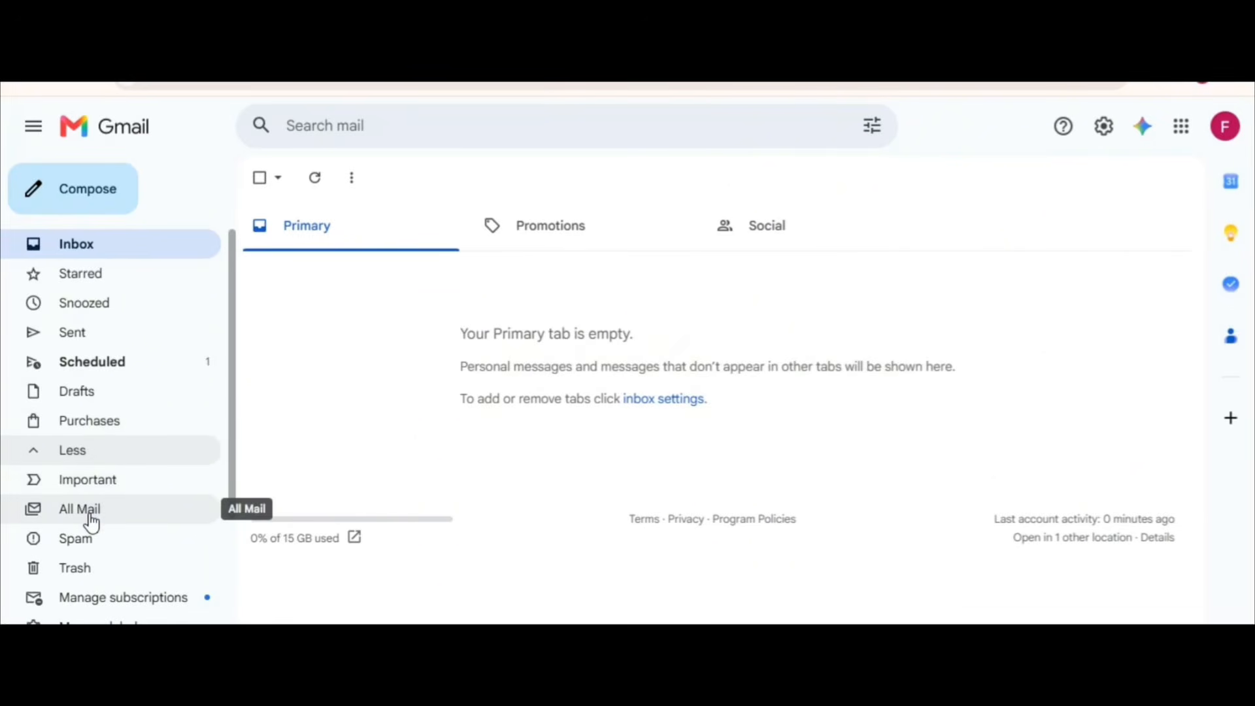
click(91, 521)
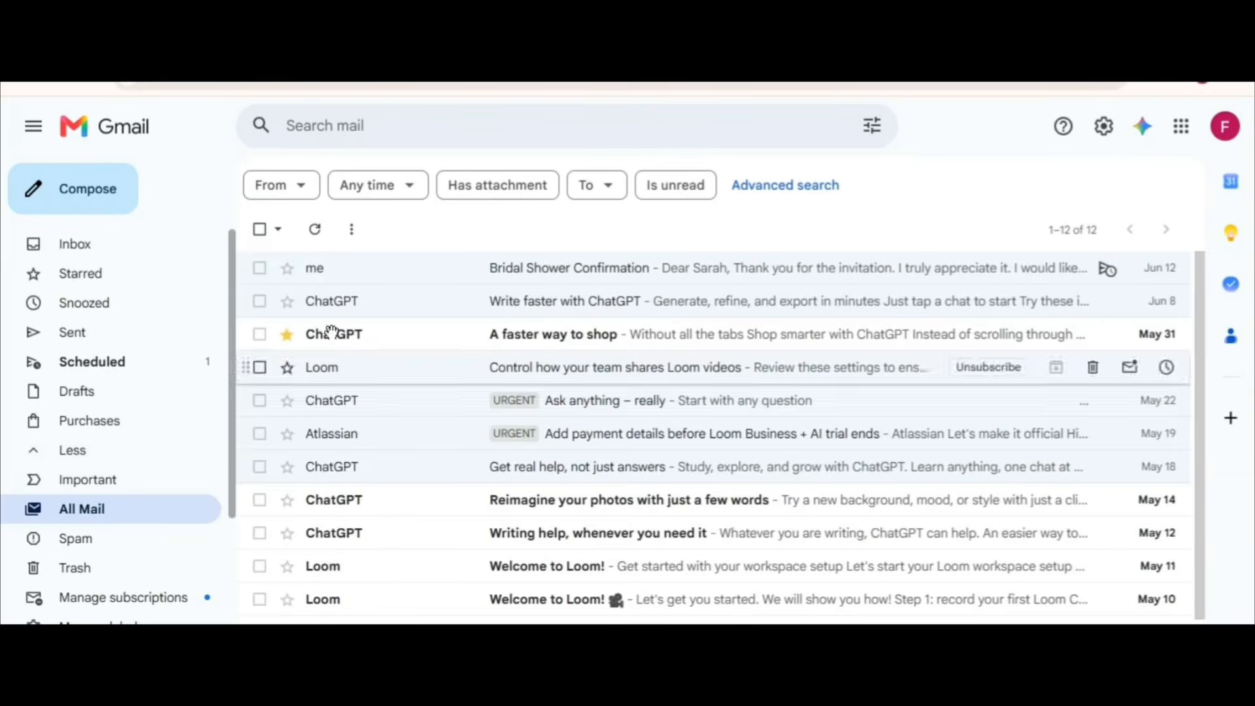
scroll(529, 324, down, 1)
scroll(529, 323, up, 1)
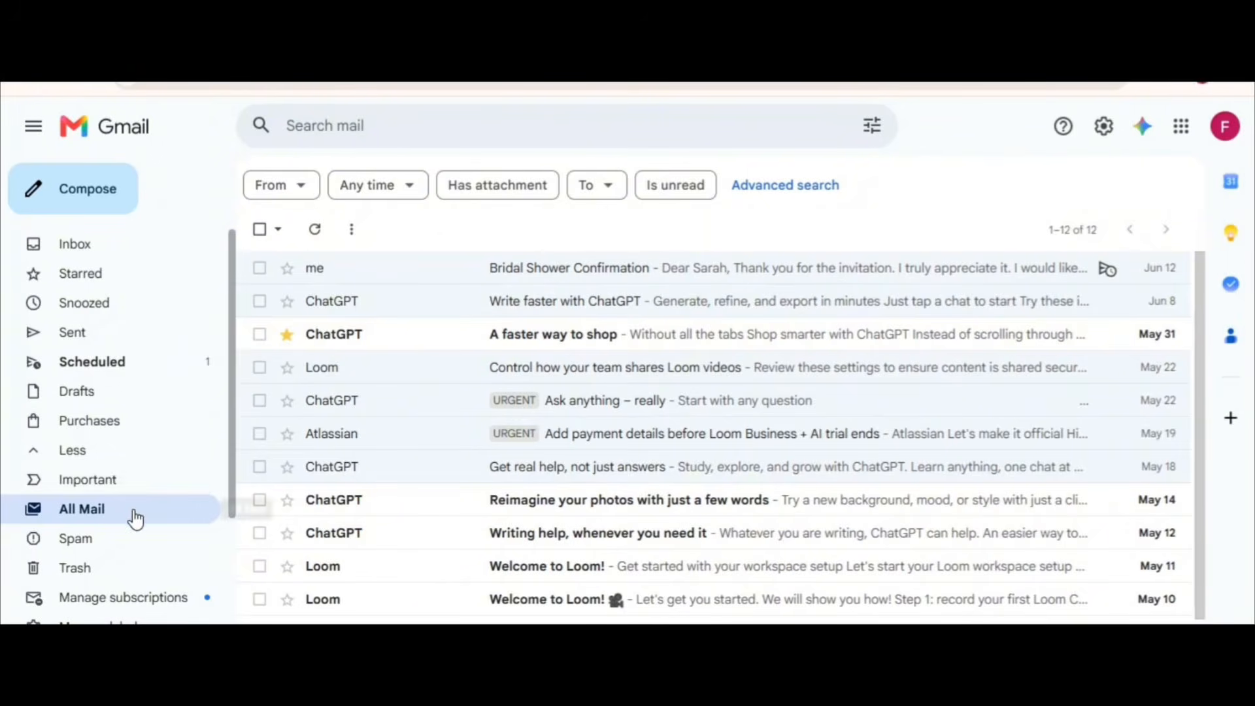
click(121, 244)
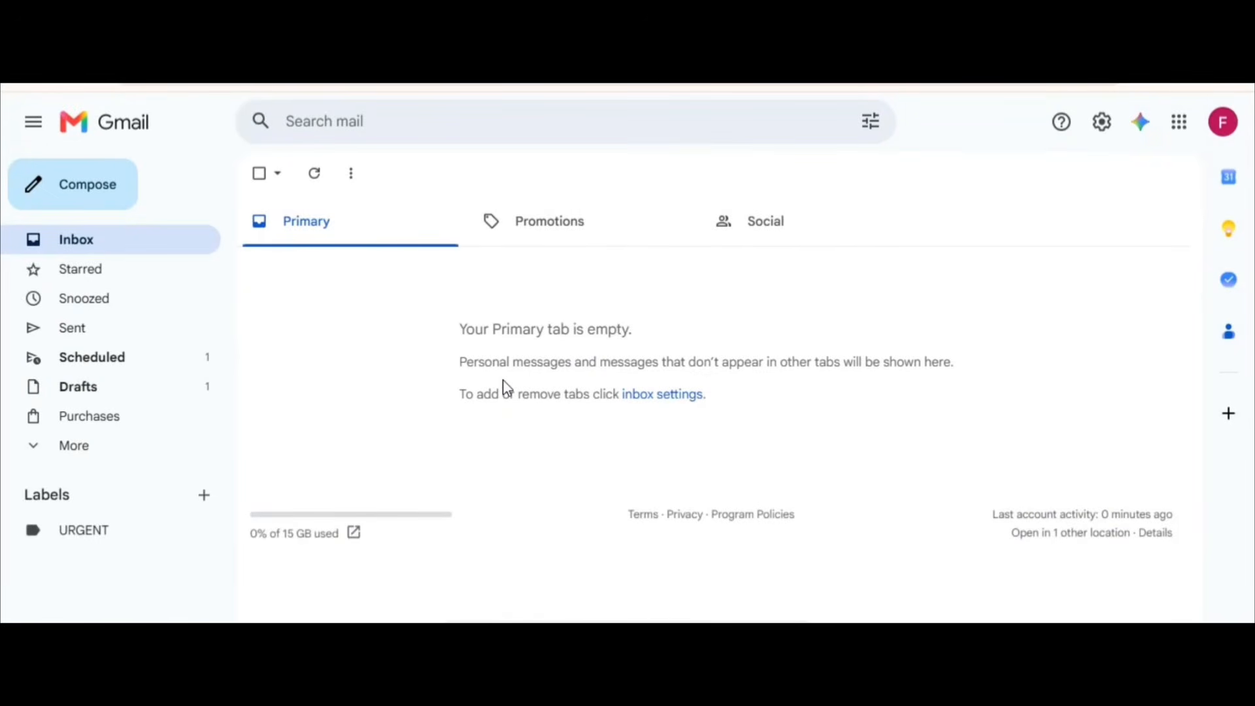
Create a new email signature named "EA Signature" in the general settings
click(1103, 126)
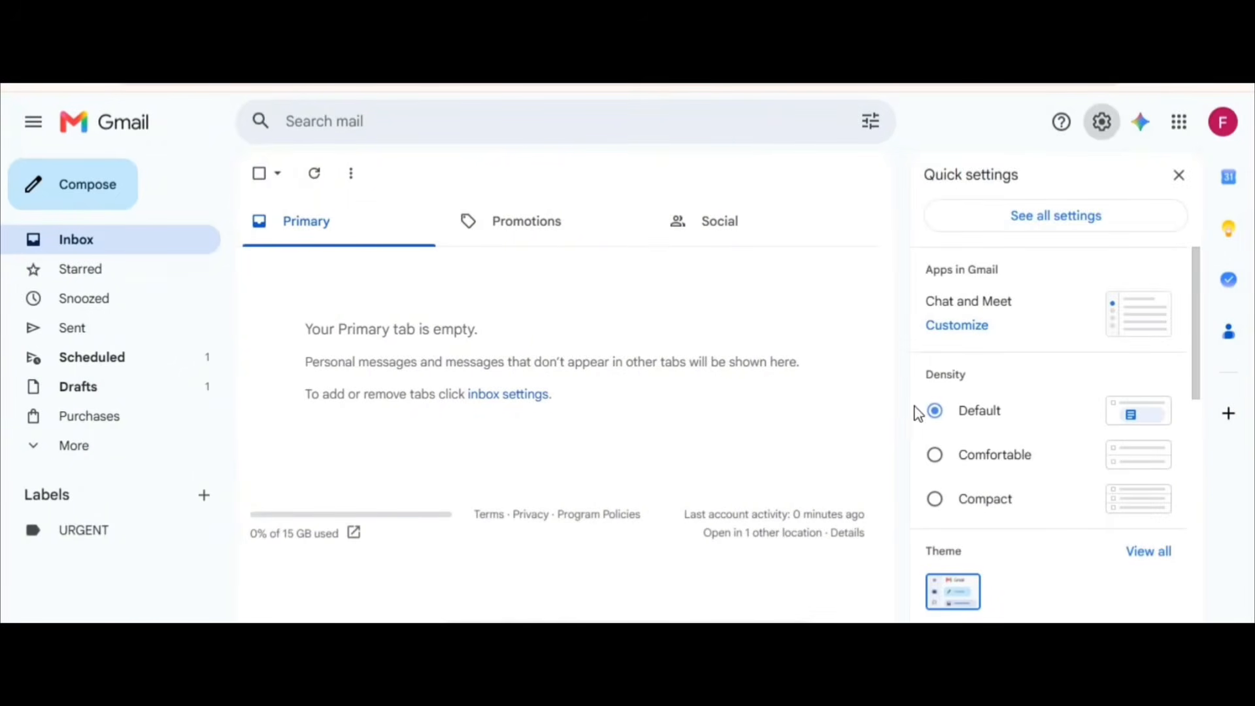
click(1090, 219)
scroll(632, 432, down, 5)
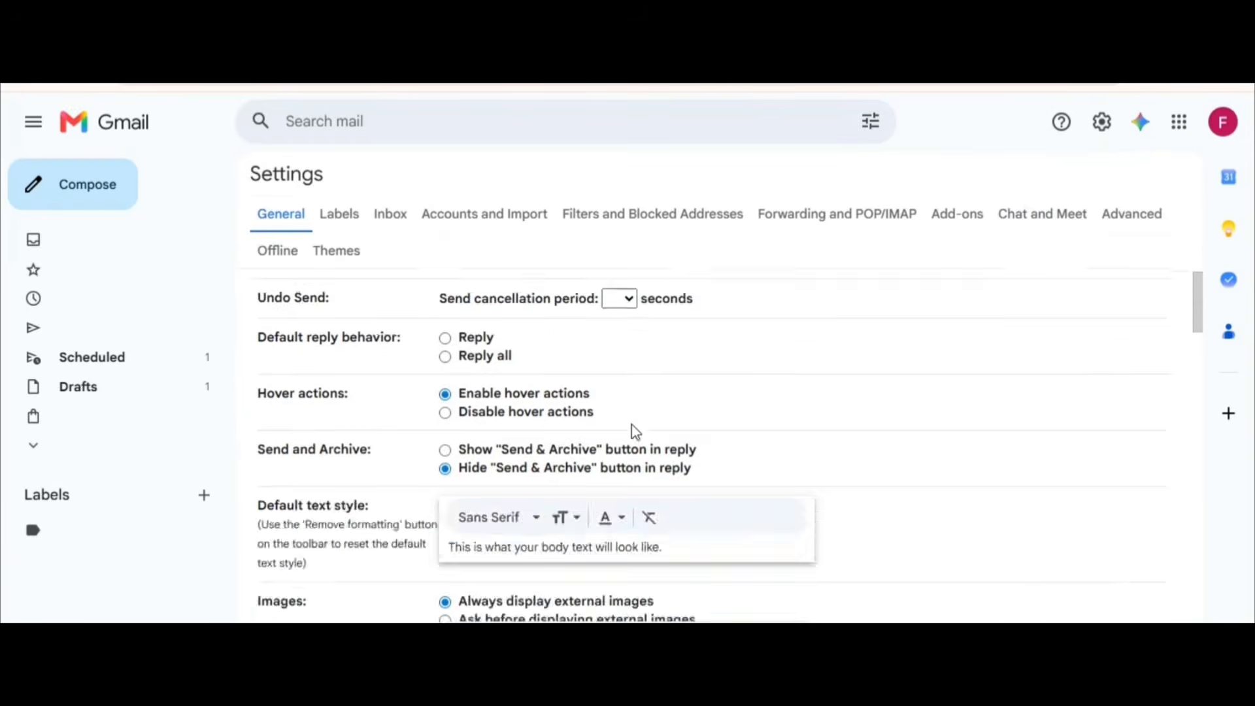
scroll(632, 431, down, 8)
scroll(632, 431, up, 7)
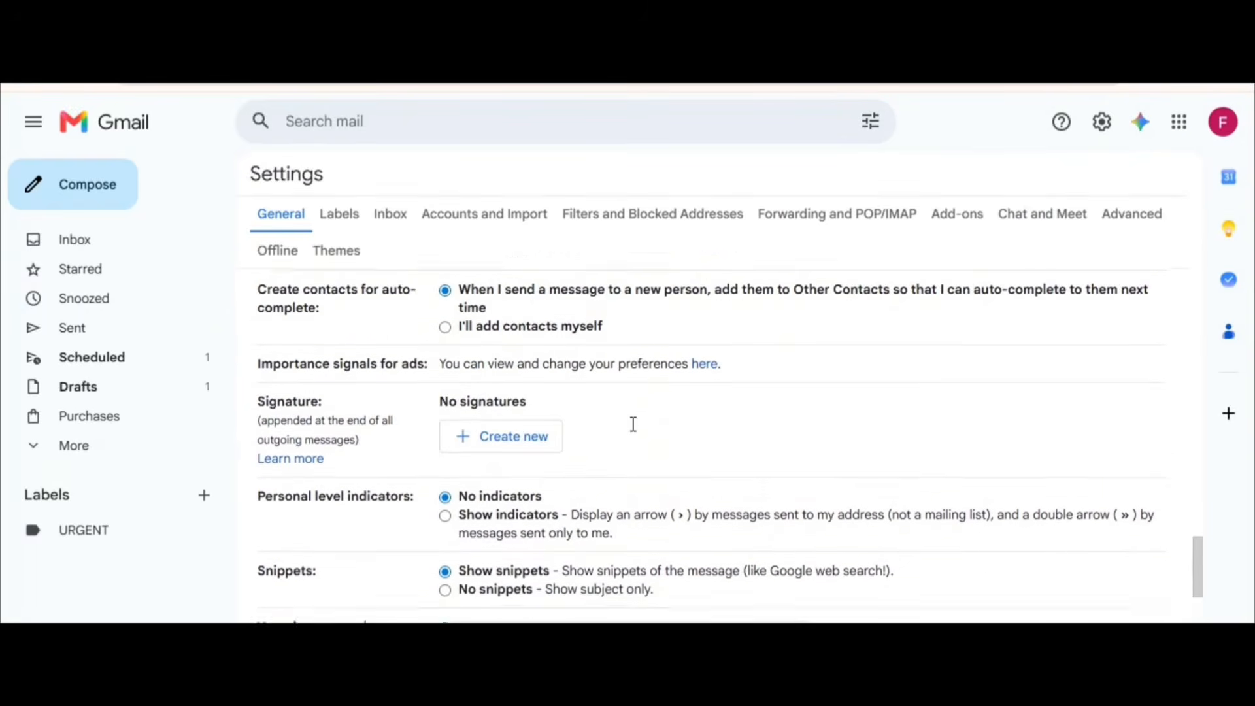
scroll(631, 428, down, 5)
scroll(631, 428, up, 4)
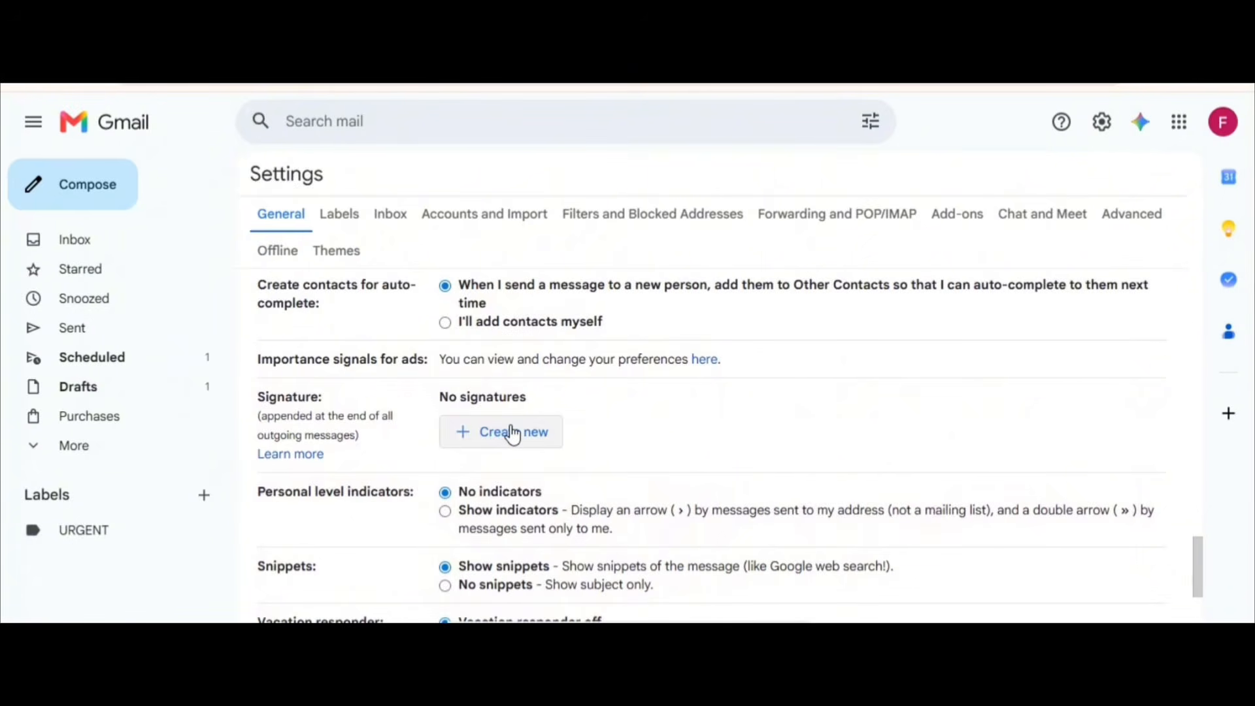
click(512, 433)
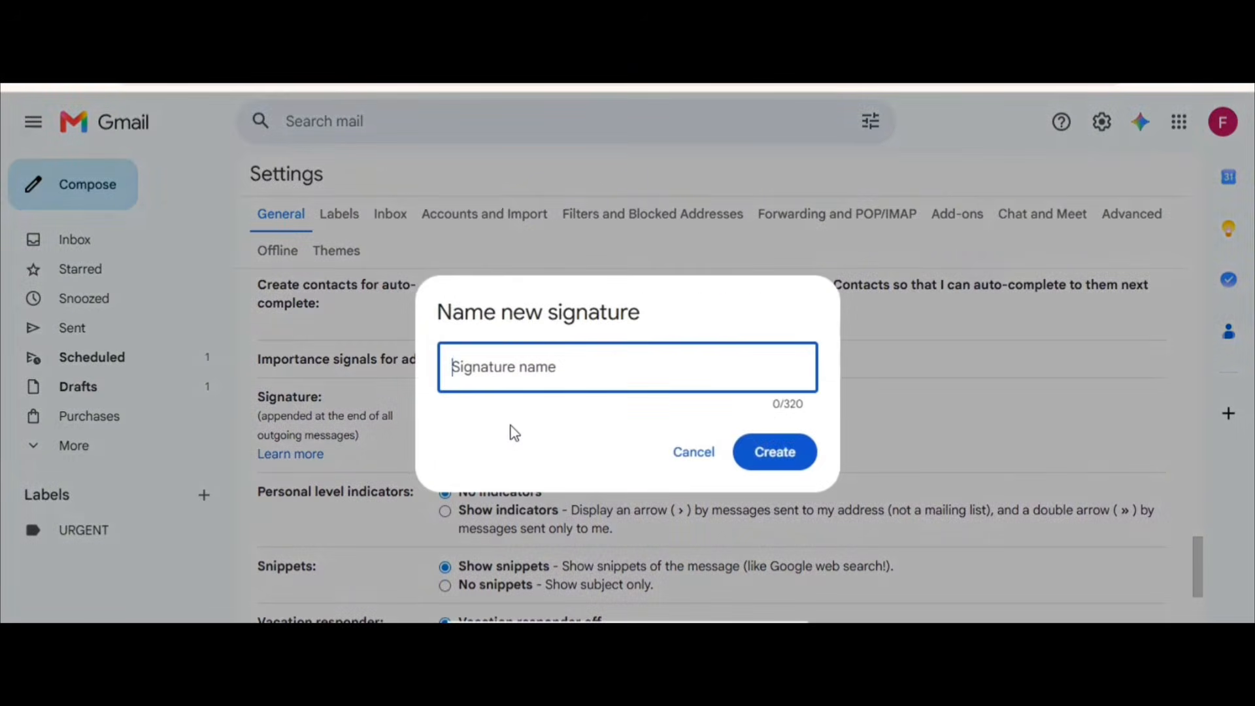
text(E)
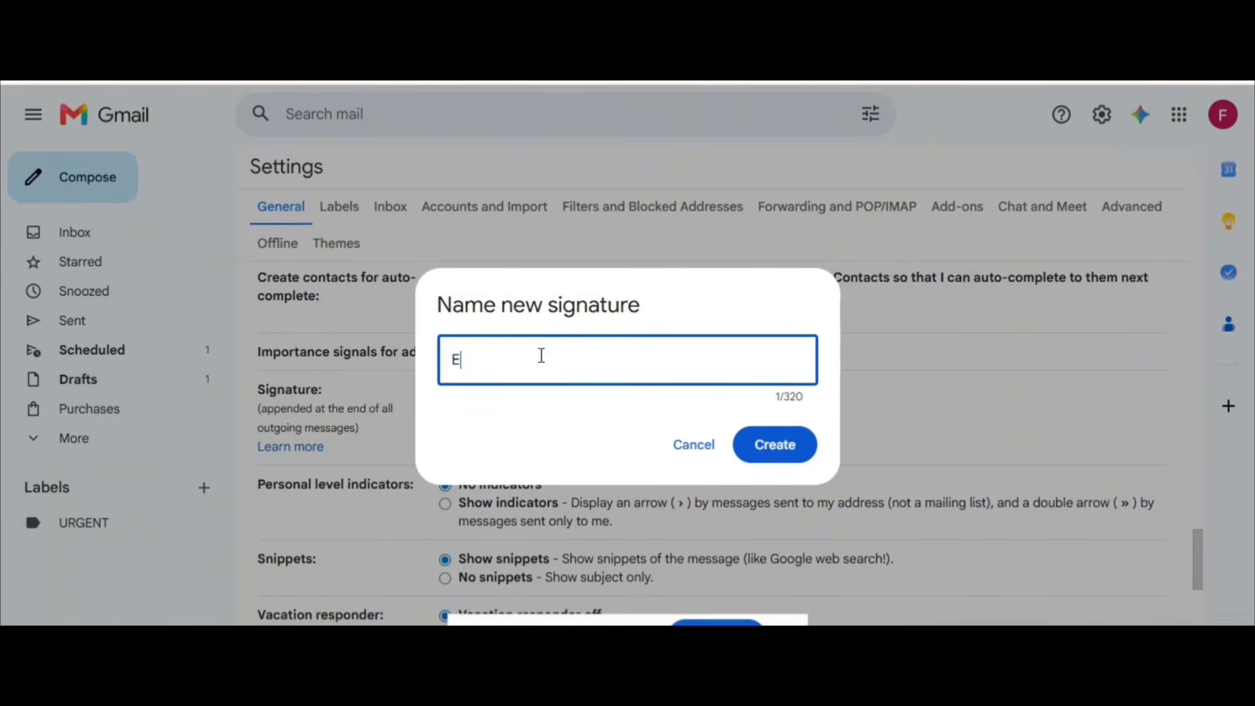
text(A s)
key(BackSpace)
text(Signature)
click(793, 446)
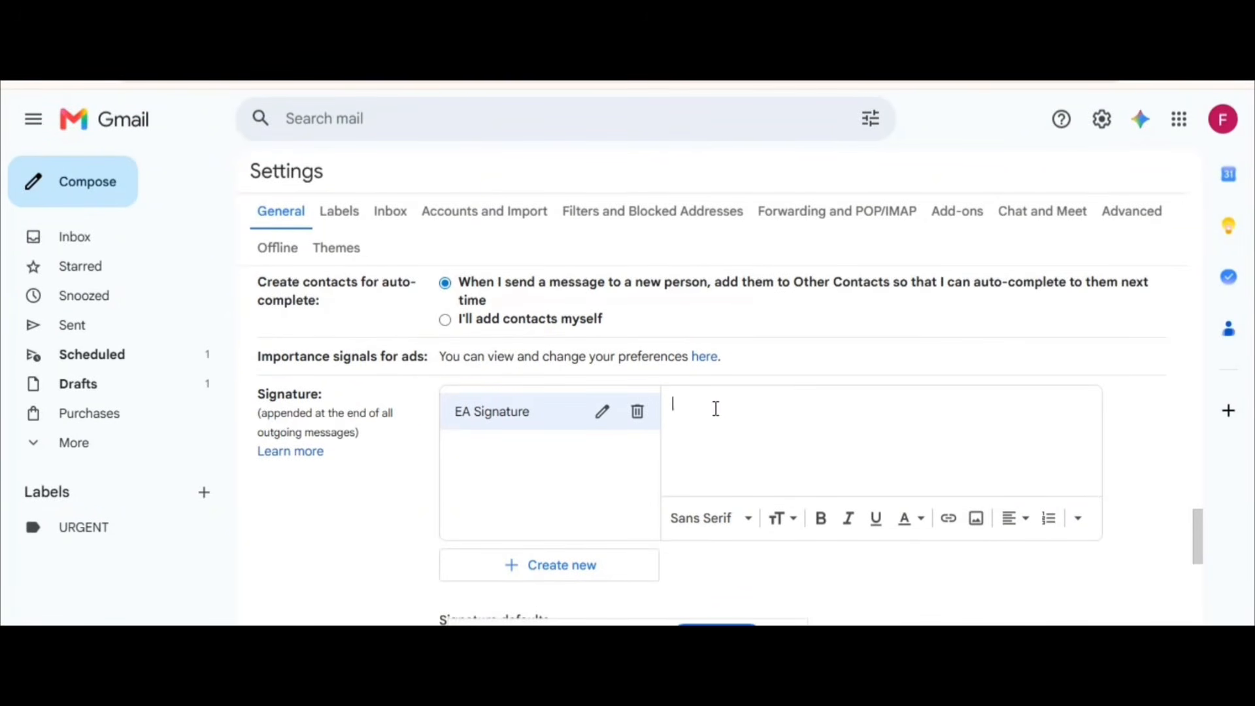
Enter the signature text on three lines: the sender's full name, "Exec. Assistant to Founder" and "Kinye Arts and Entertainment"
text(Dora)
text( Quaynor)
text(Exec)
text(. )
text(Assistn)
text(at)
key(BackSpace)
key(BackSpace)
text(ant to Founder)
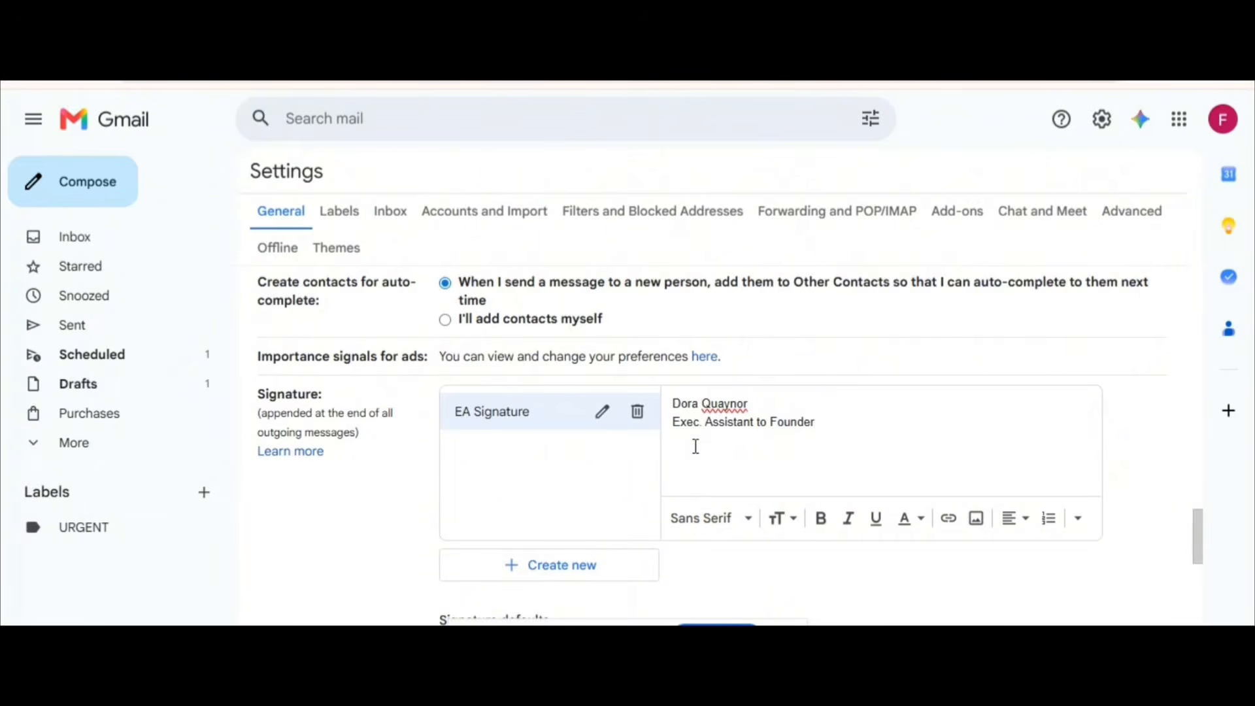
key(Return)
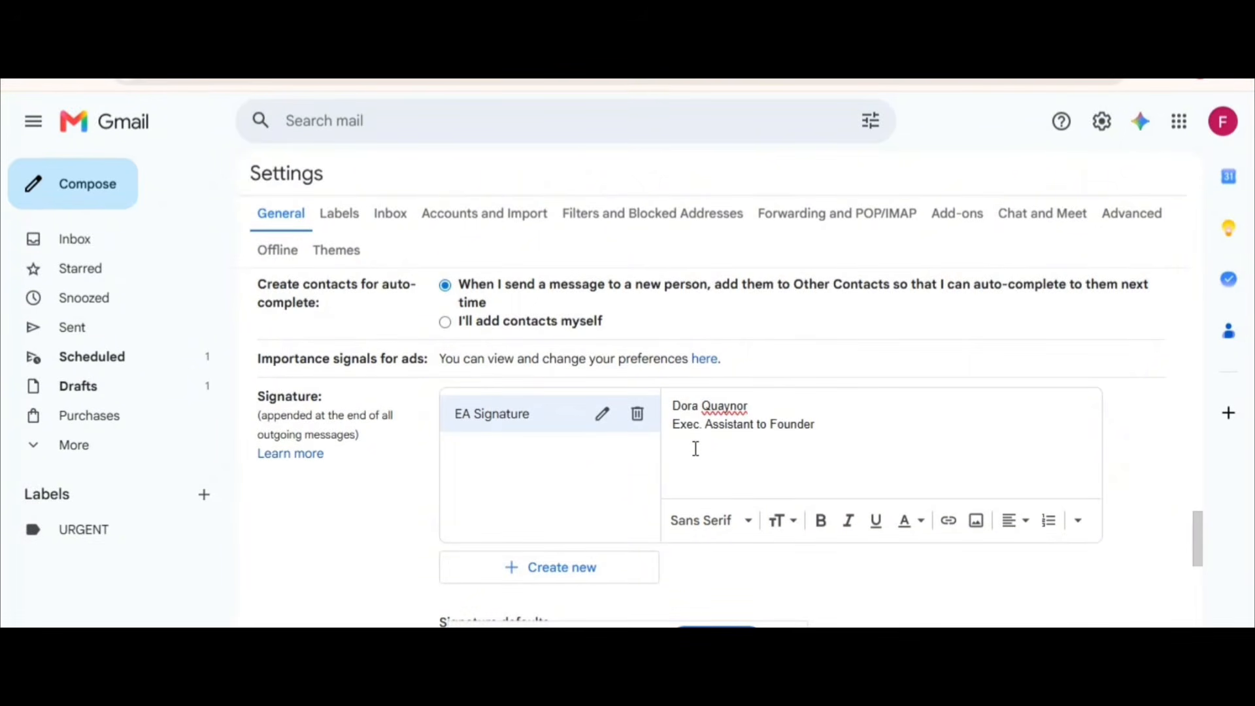
text(Kinye Arts and Entertainment)
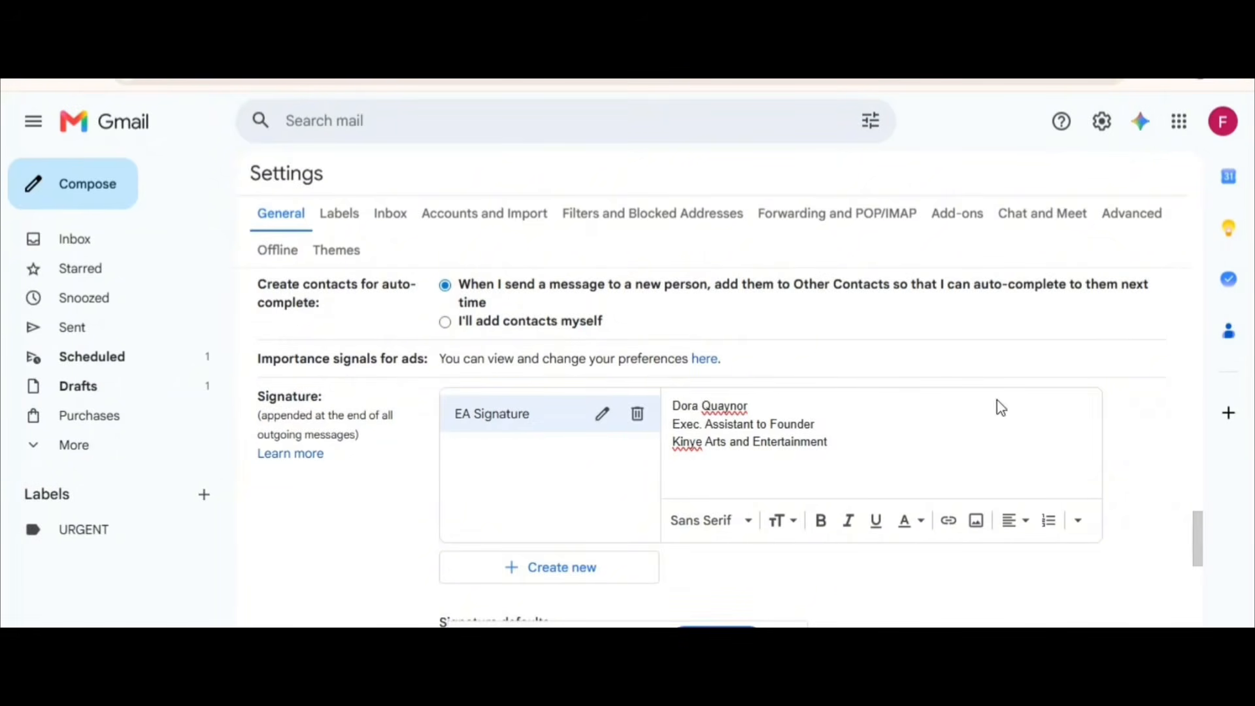
Insert the image file "ChatGPT Image May 1, 2026, 08_00_18 AM" into the signature by uploading it from the computer to Google Drive
click(978, 521)
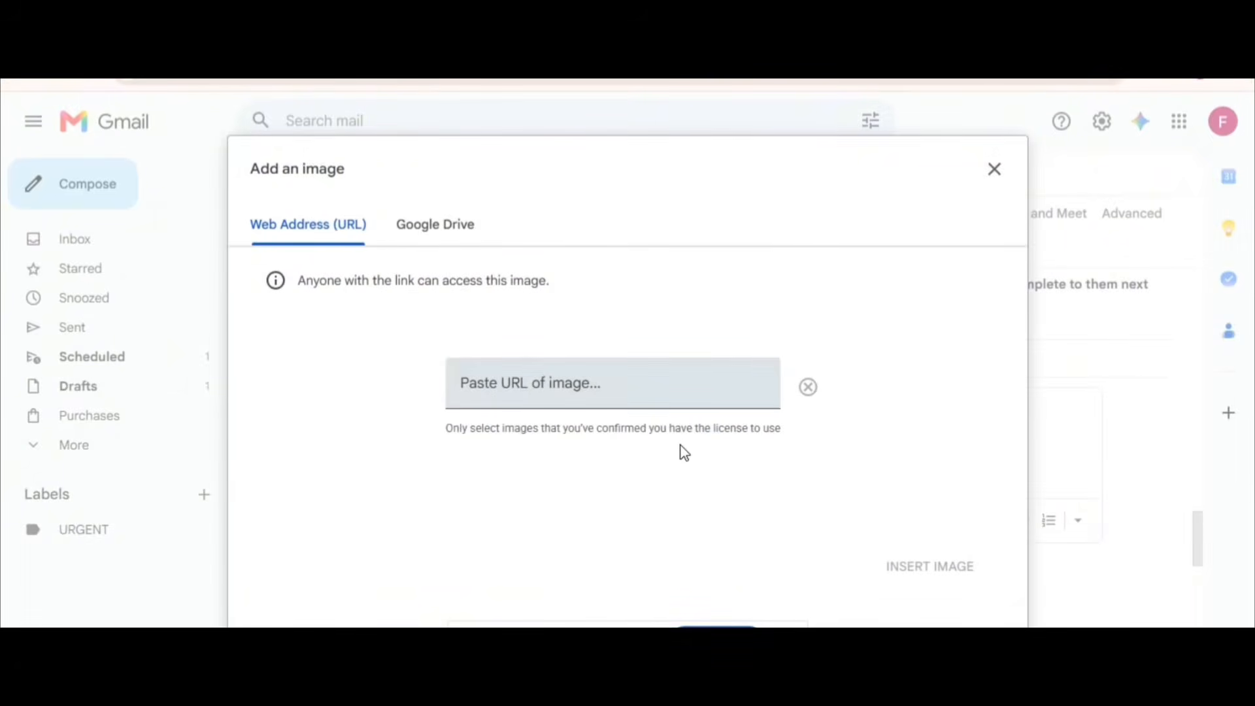
click(434, 225)
click(735, 536)
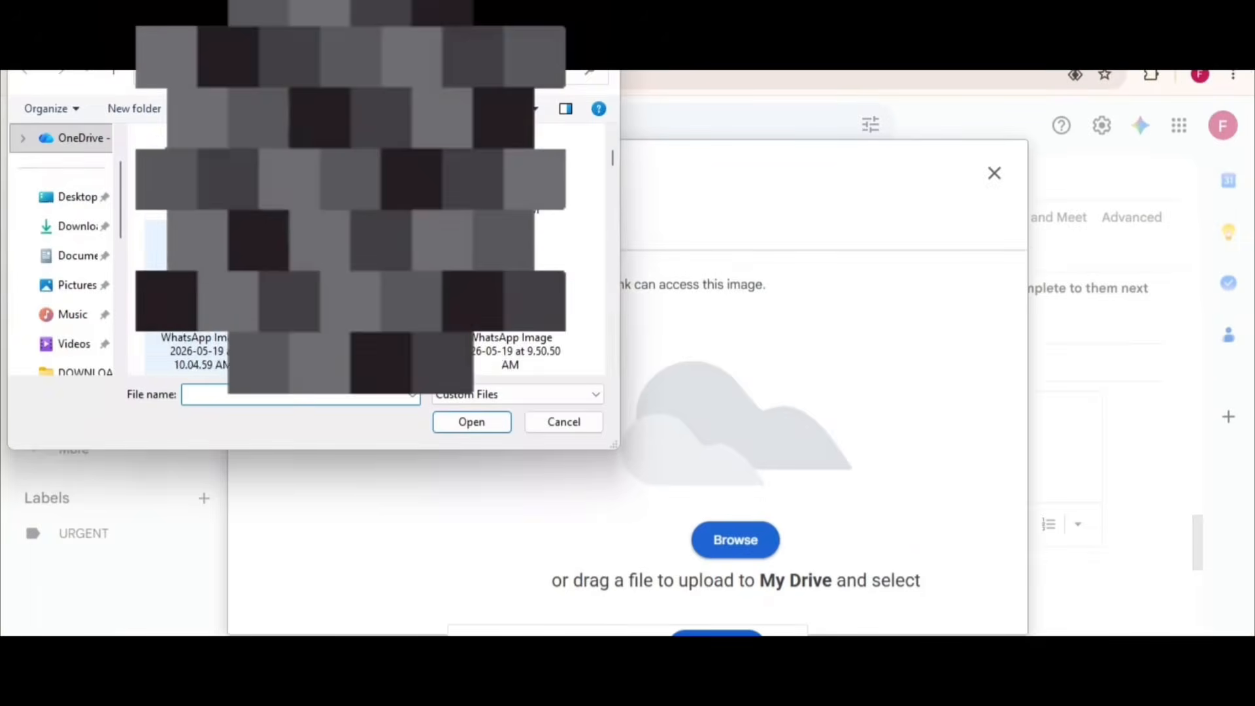
scroll(537, 236, down, 3)
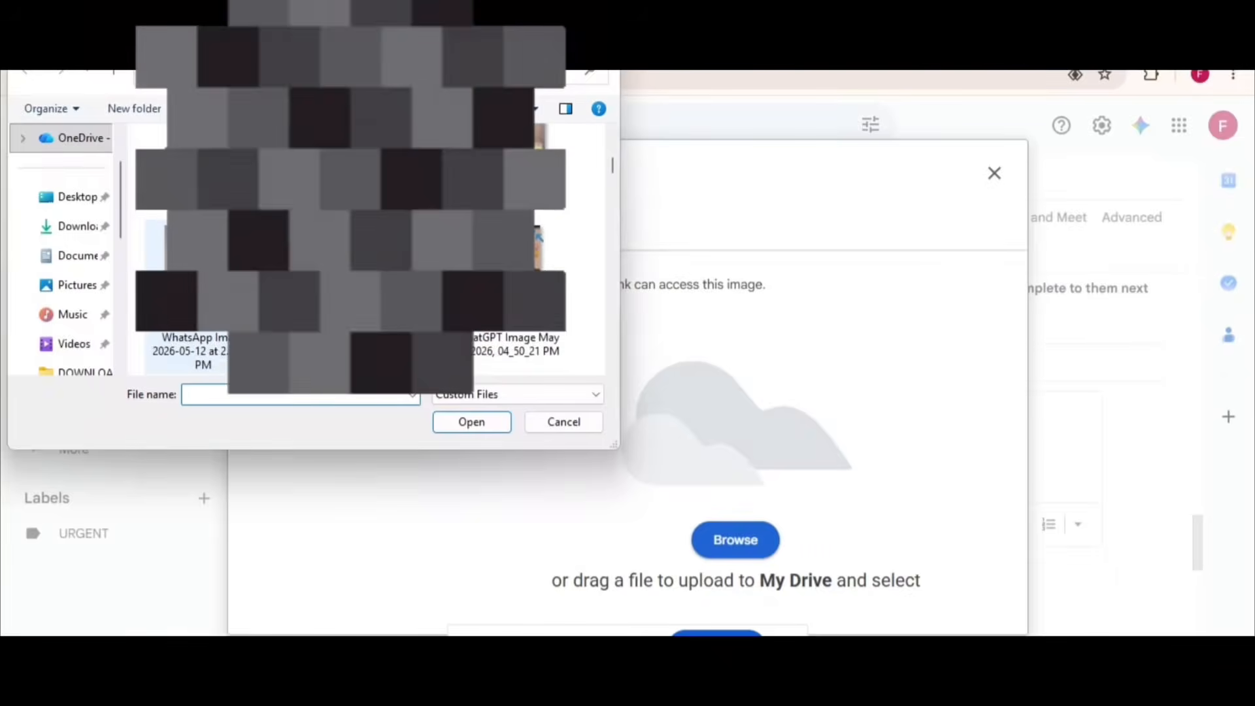
scroll(537, 235, down, 5)
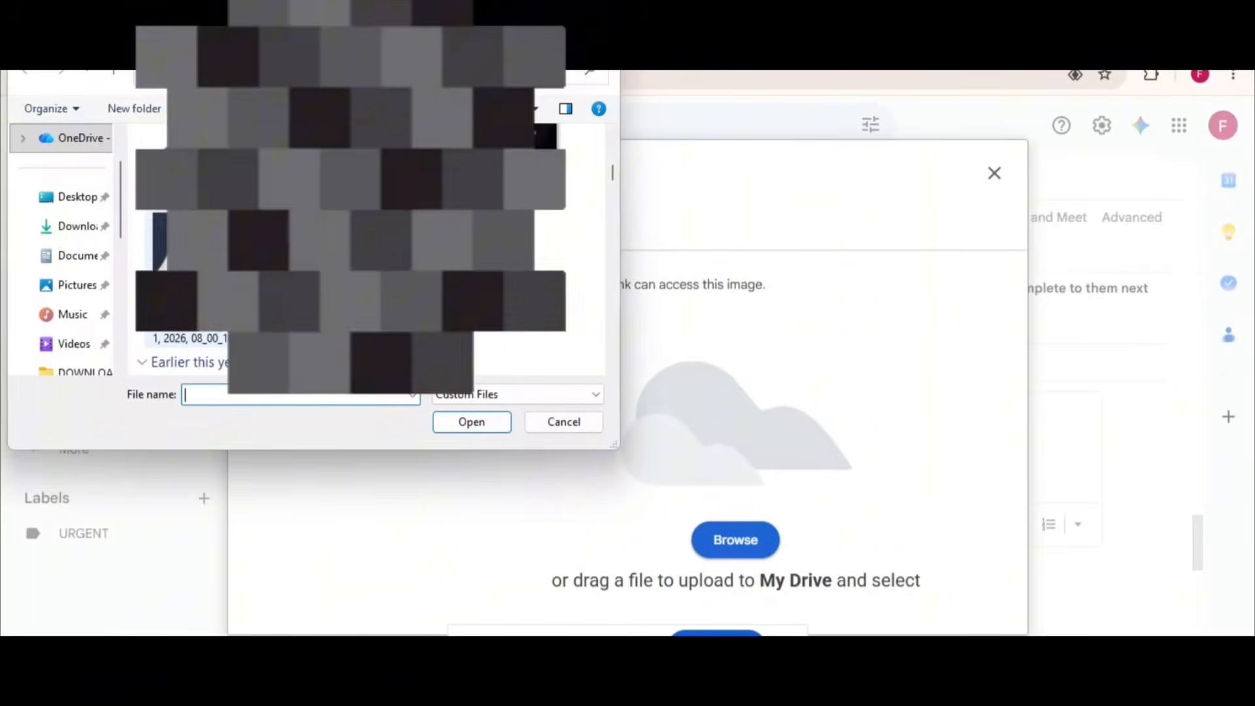
scroll(203, 301, down, 2)
scroll(203, 302, up, 5)
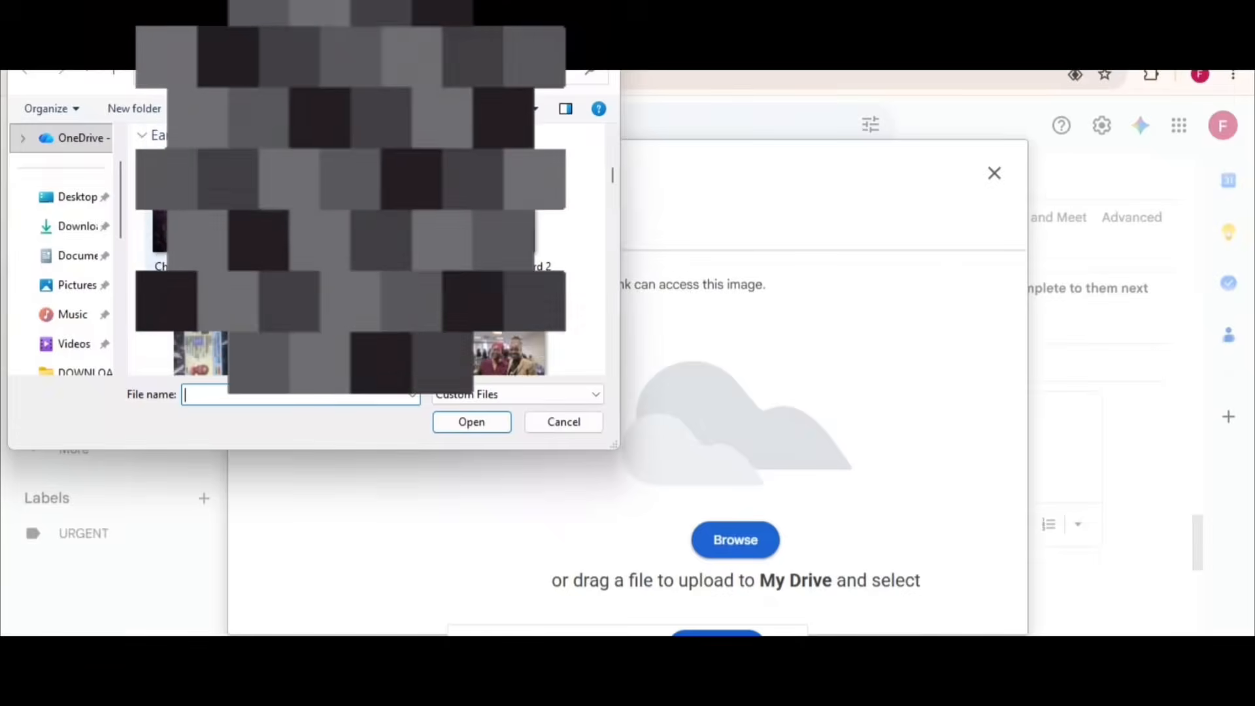
scroll(202, 302, down, 1)
click(202, 346)
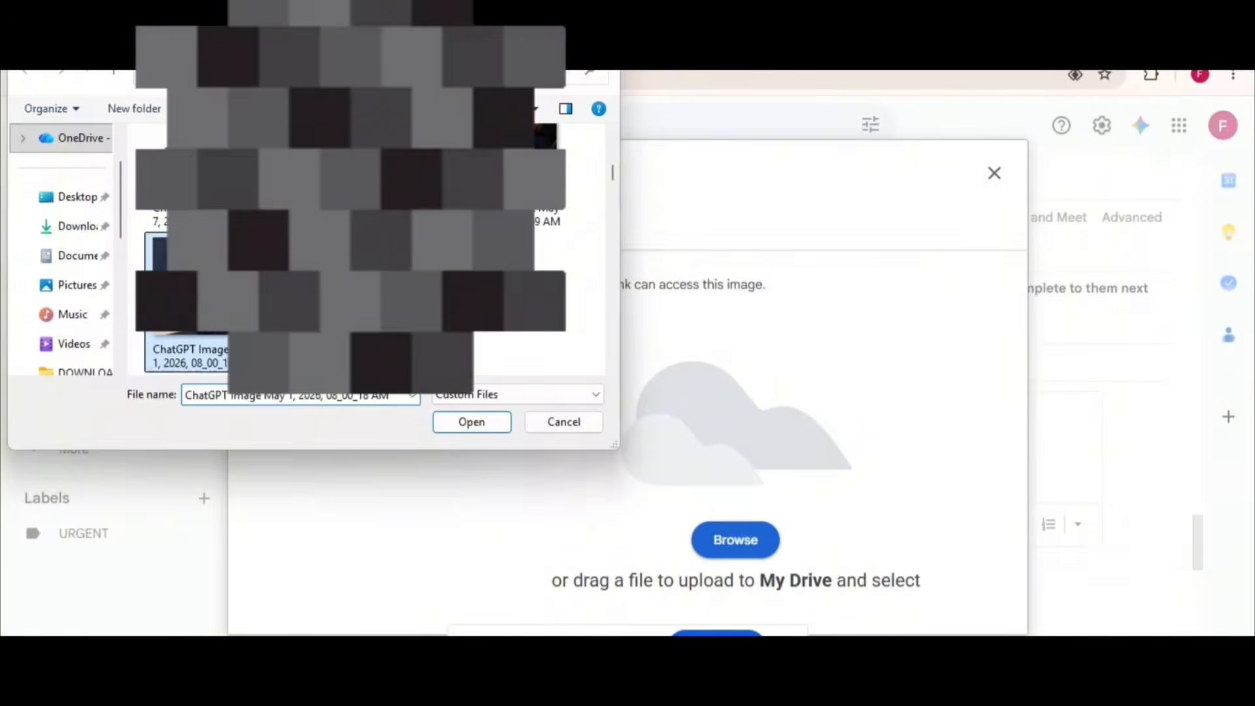
click(485, 425)
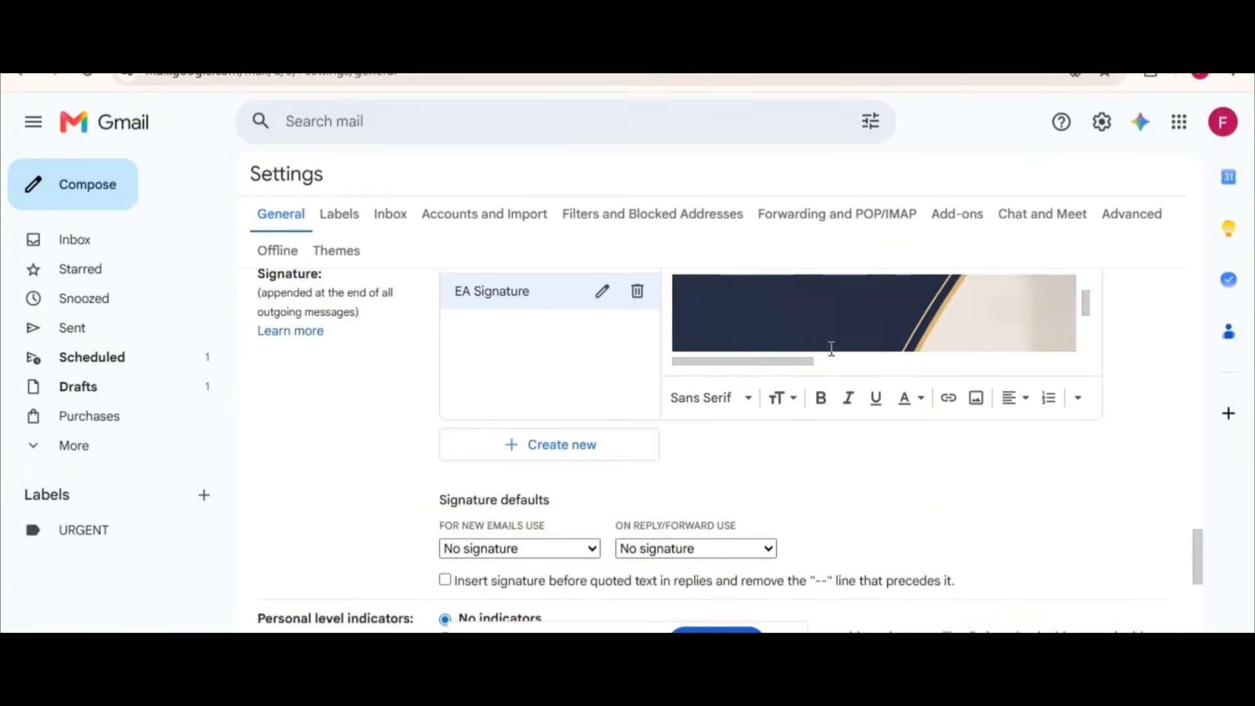
Resize the signature image to Small after trying Medium, and place it on its own line below the company name
scroll(831, 340, down, 2)
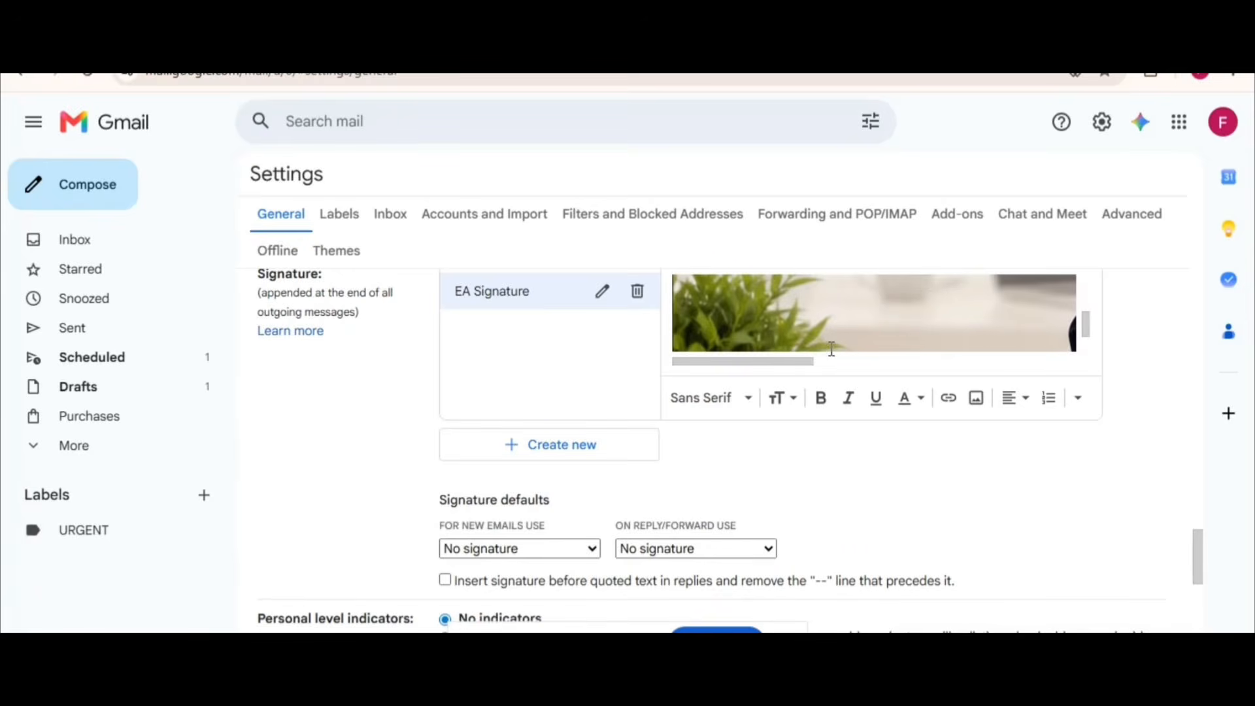
click(841, 315)
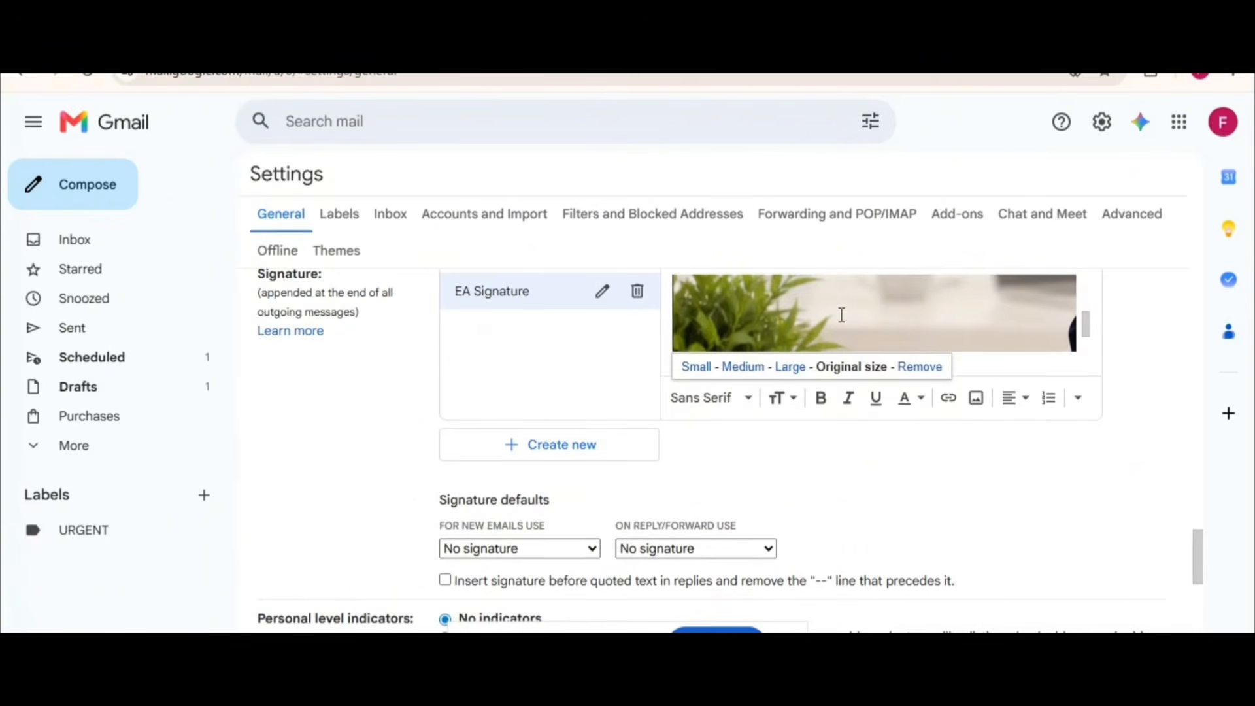
click(694, 367)
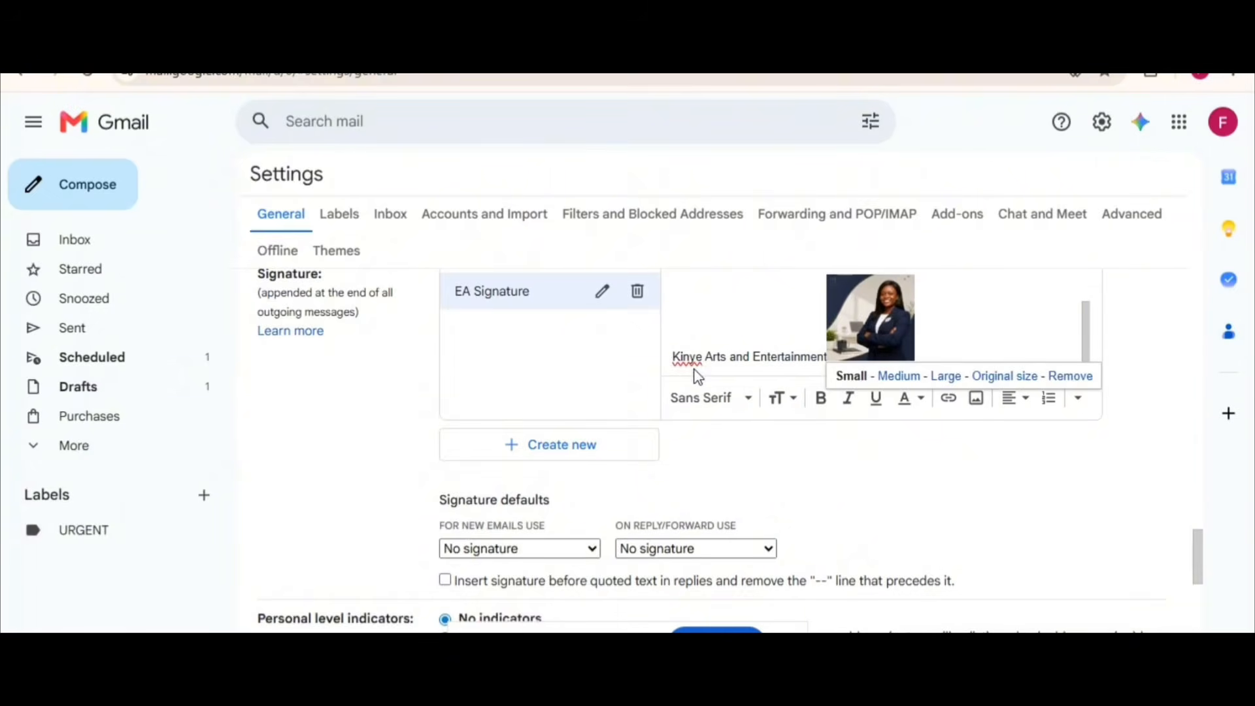
click(912, 378)
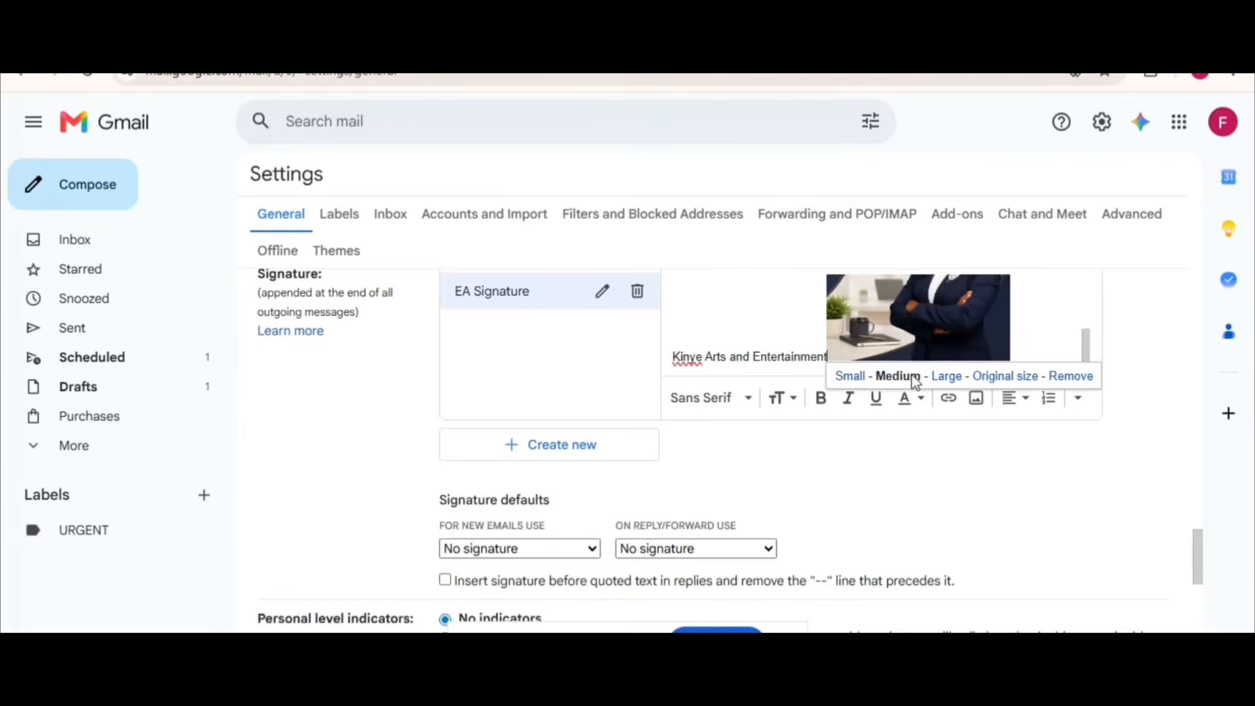
click(850, 377)
scroll(762, 335, down, 1)
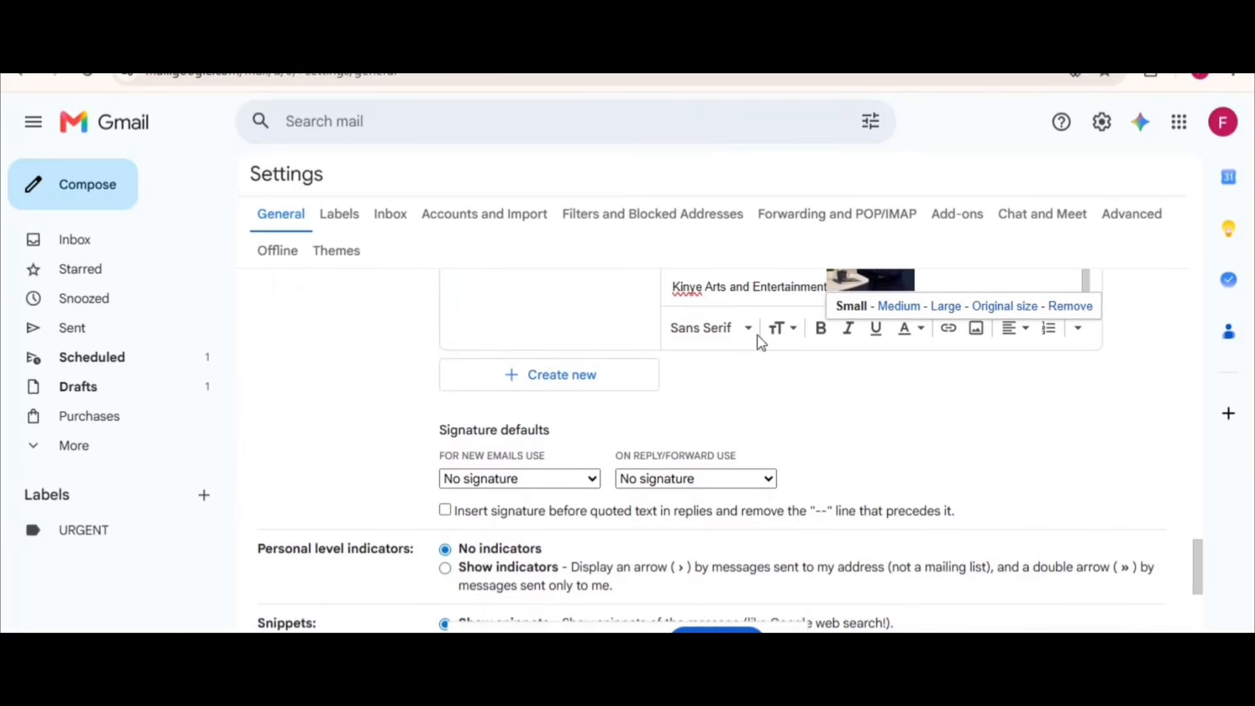
scroll(779, 294, up, 1)
scroll(779, 291, up, 2)
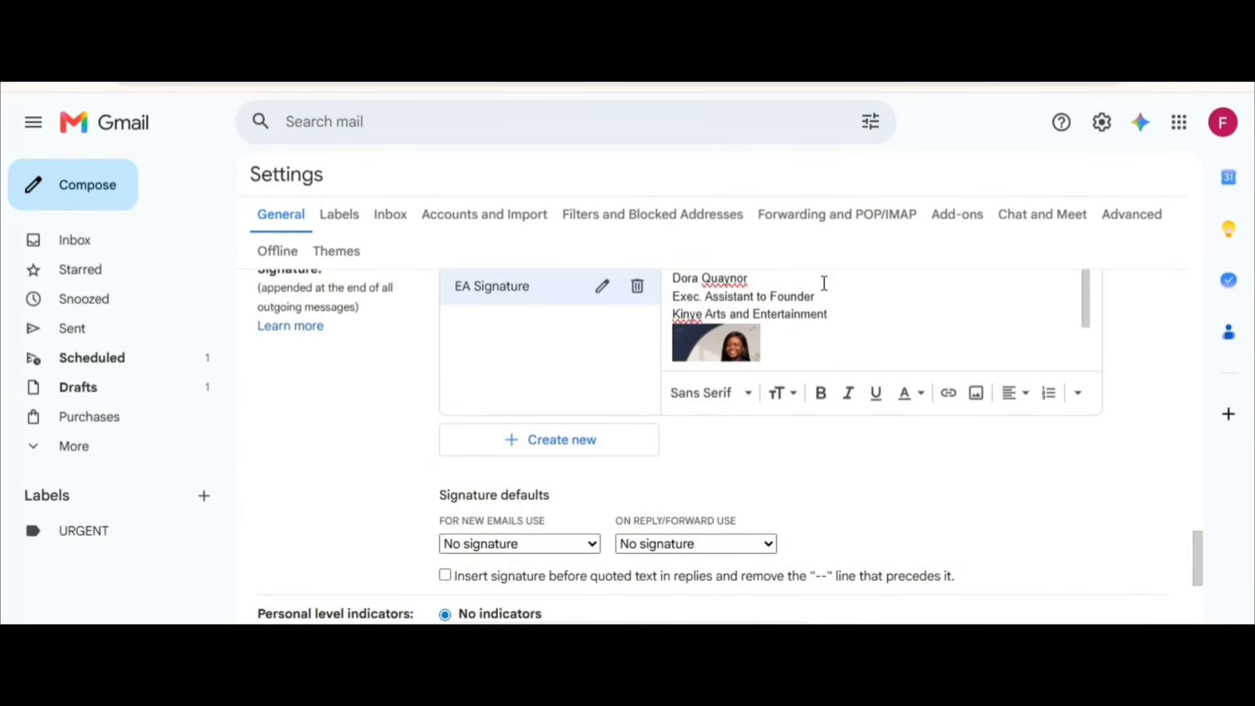
Set the default signature to "EA Signature" for both new emails and replies/forwards
scroll(824, 283, down, 2)
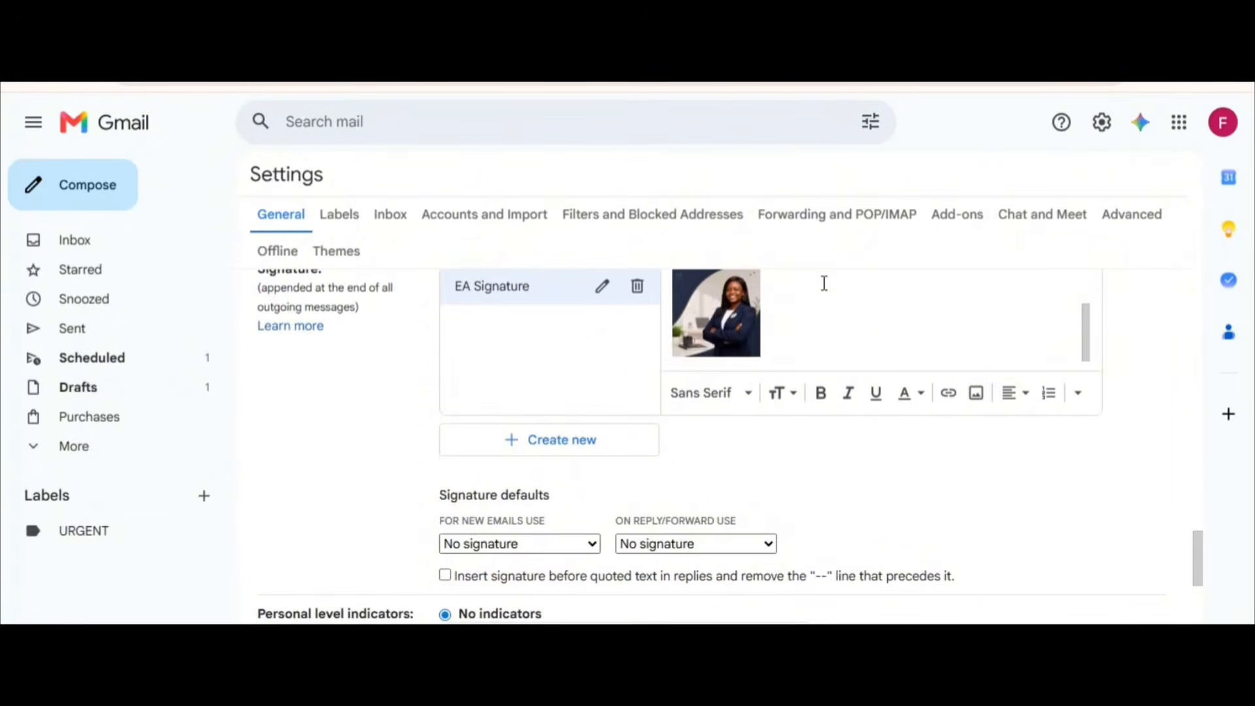
scroll(824, 283, up, 2)
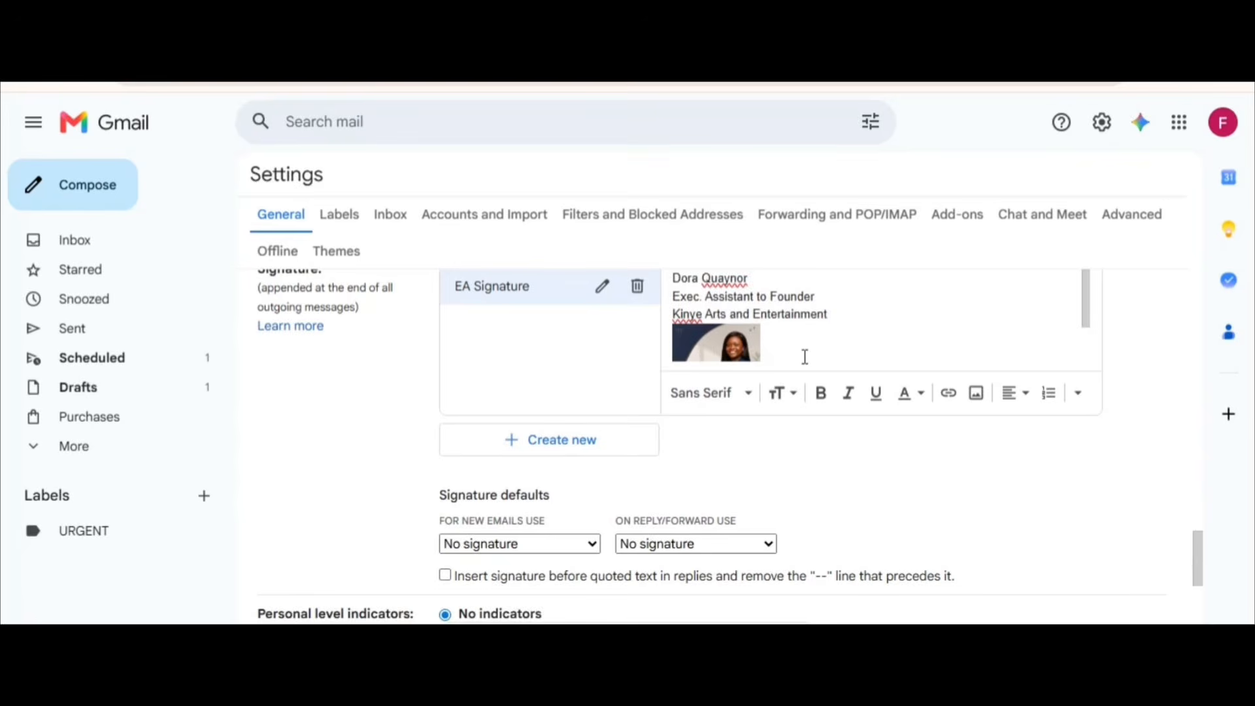
scroll(804, 356, down, 3)
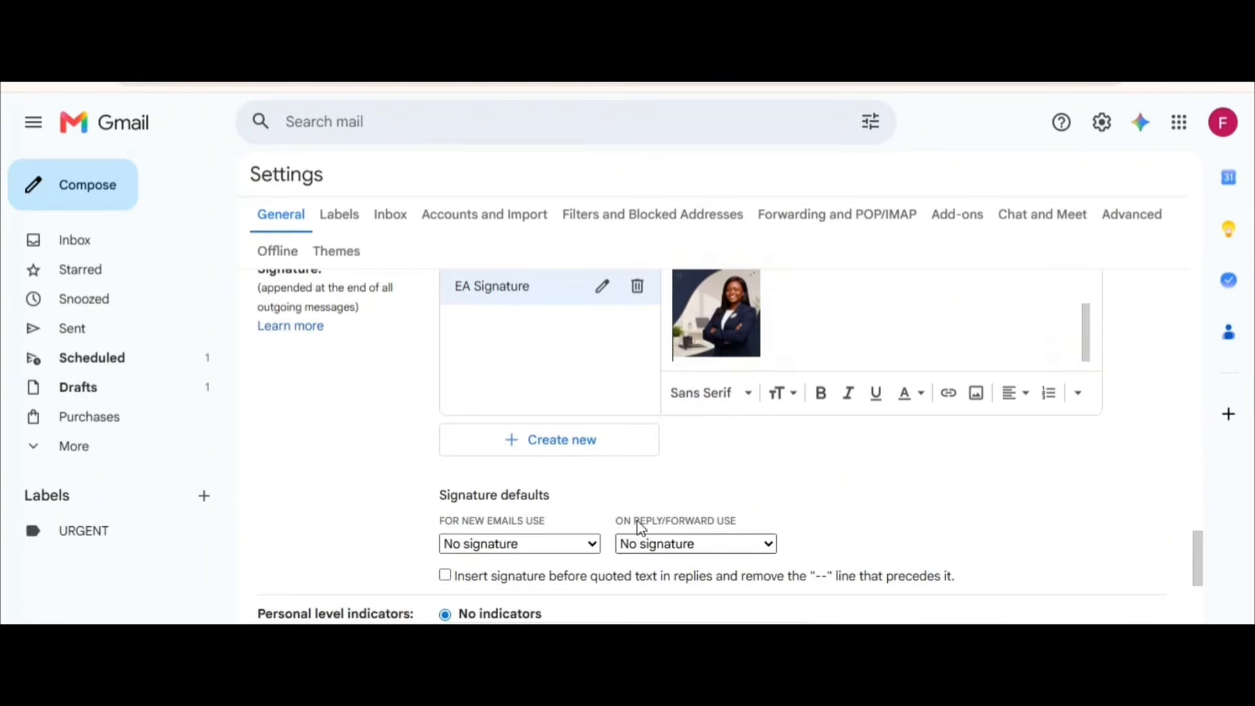
scroll(639, 526, down, 2)
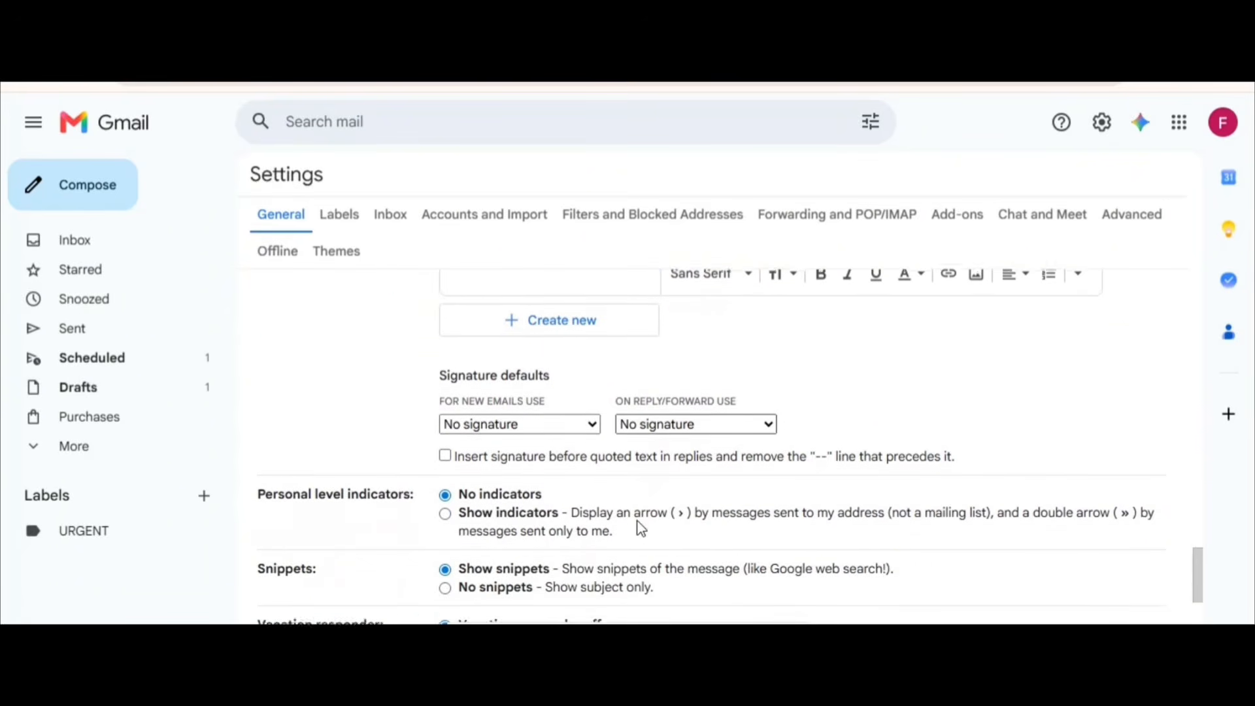
click(592, 423)
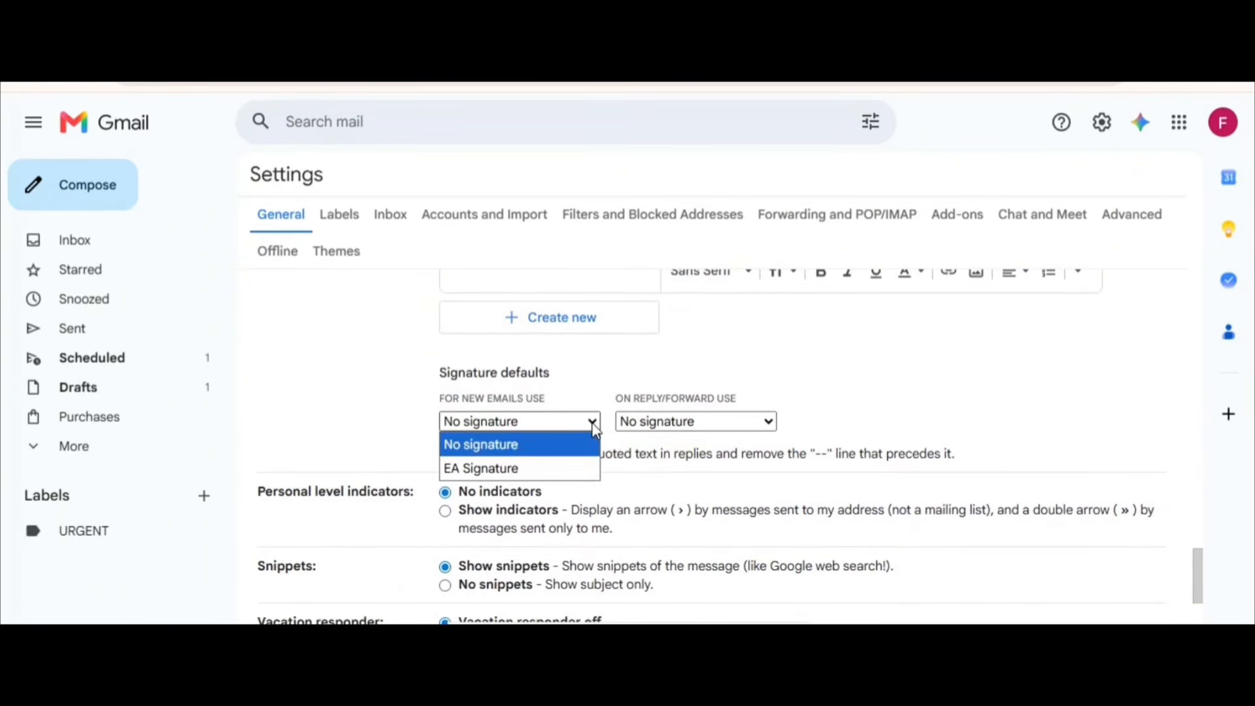
click(530, 489)
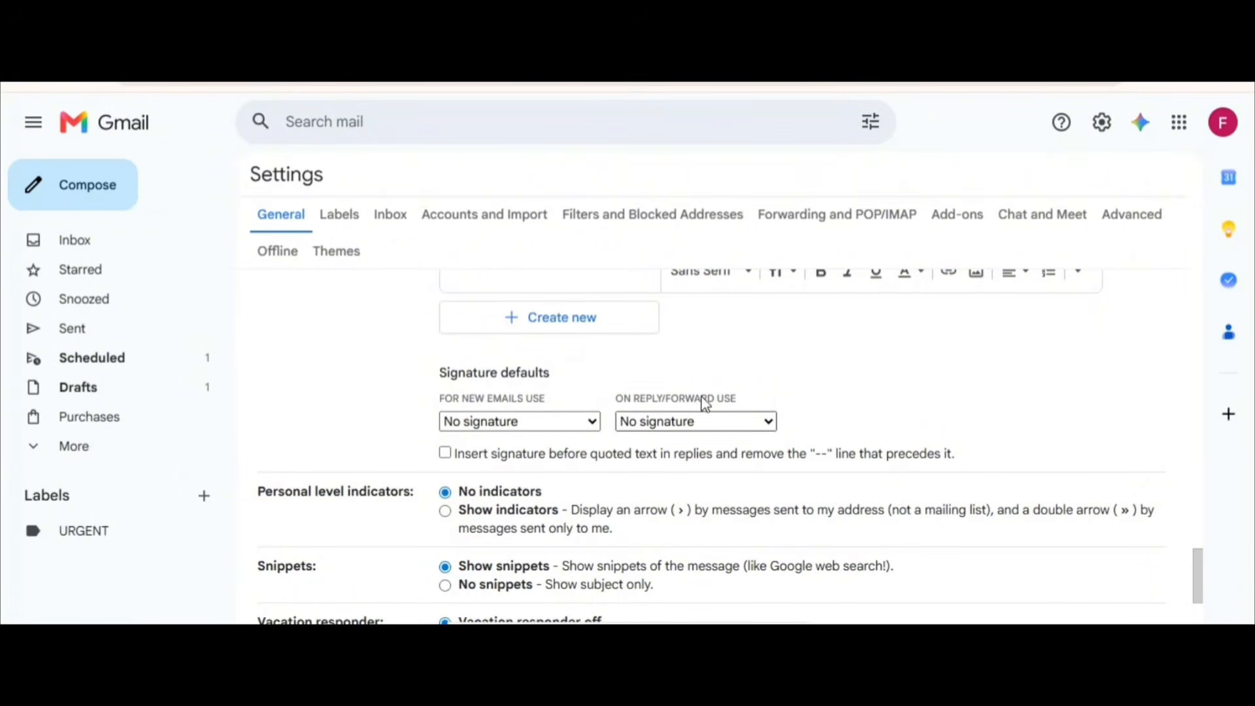
click(592, 425)
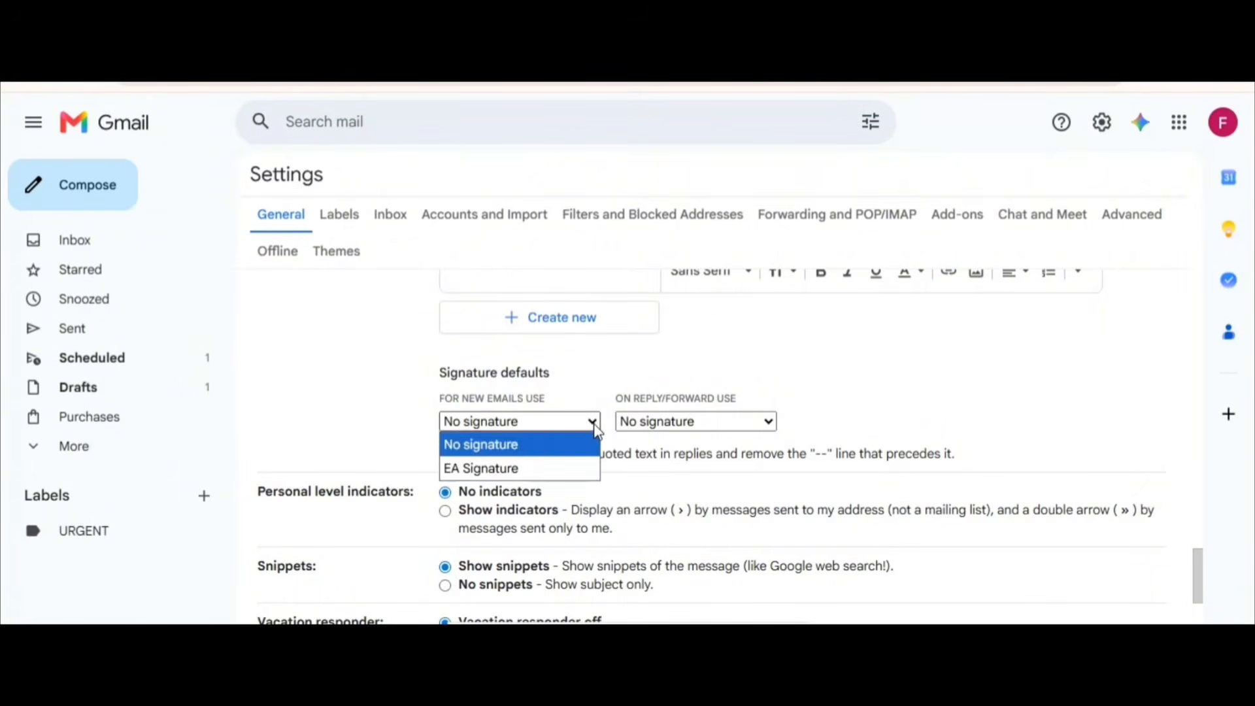
click(523, 476)
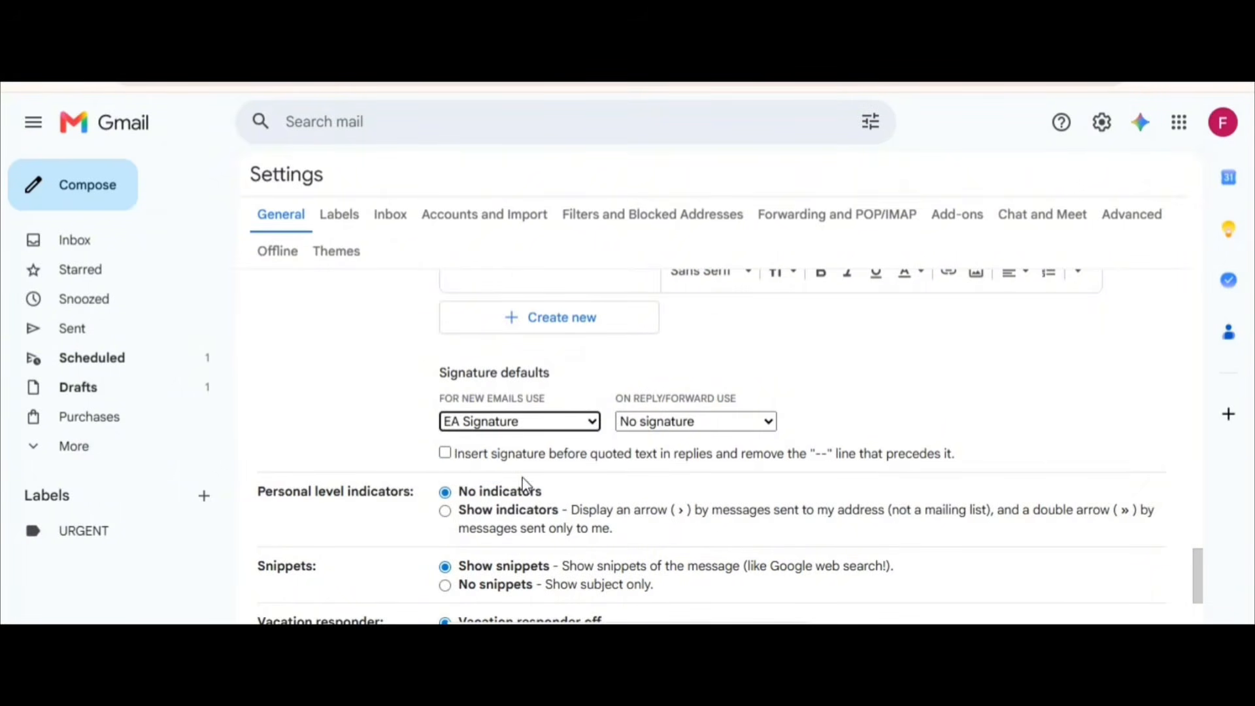
click(767, 422)
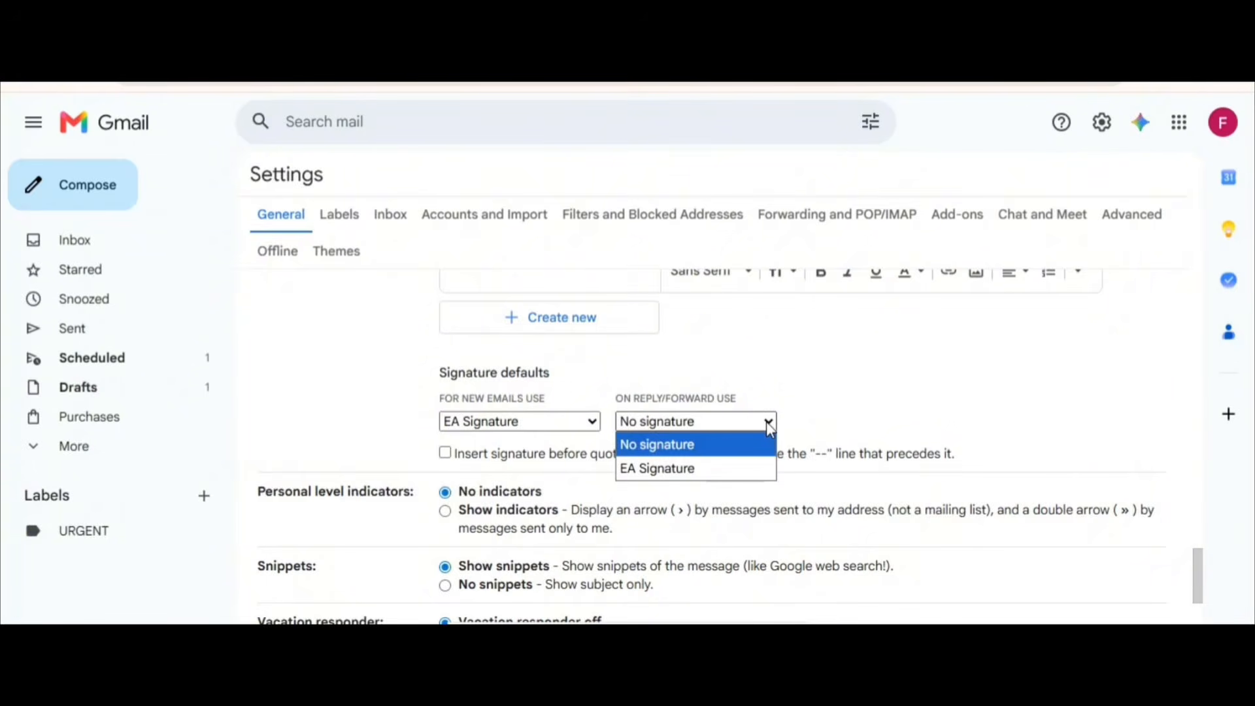
click(686, 469)
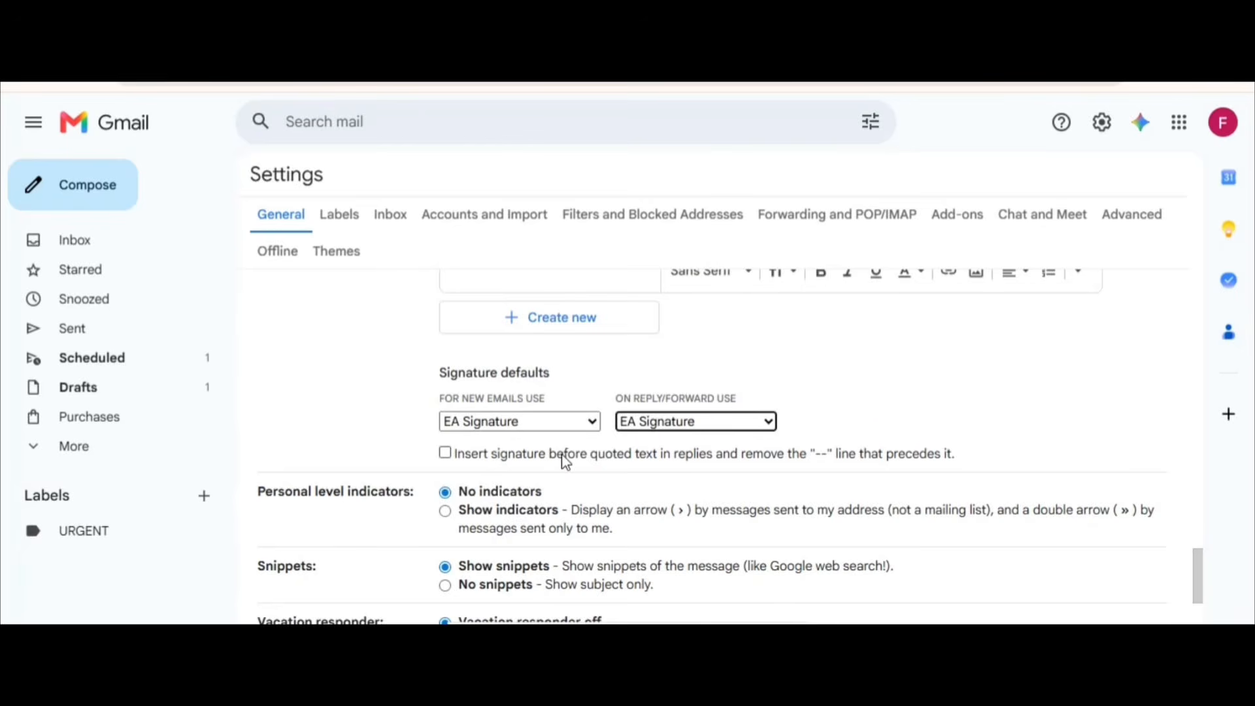
Save the signature changes in the general settings, keeping the option to insert the signature before quoted text off
click(453, 452)
click(454, 452)
scroll(456, 458, down, 6)
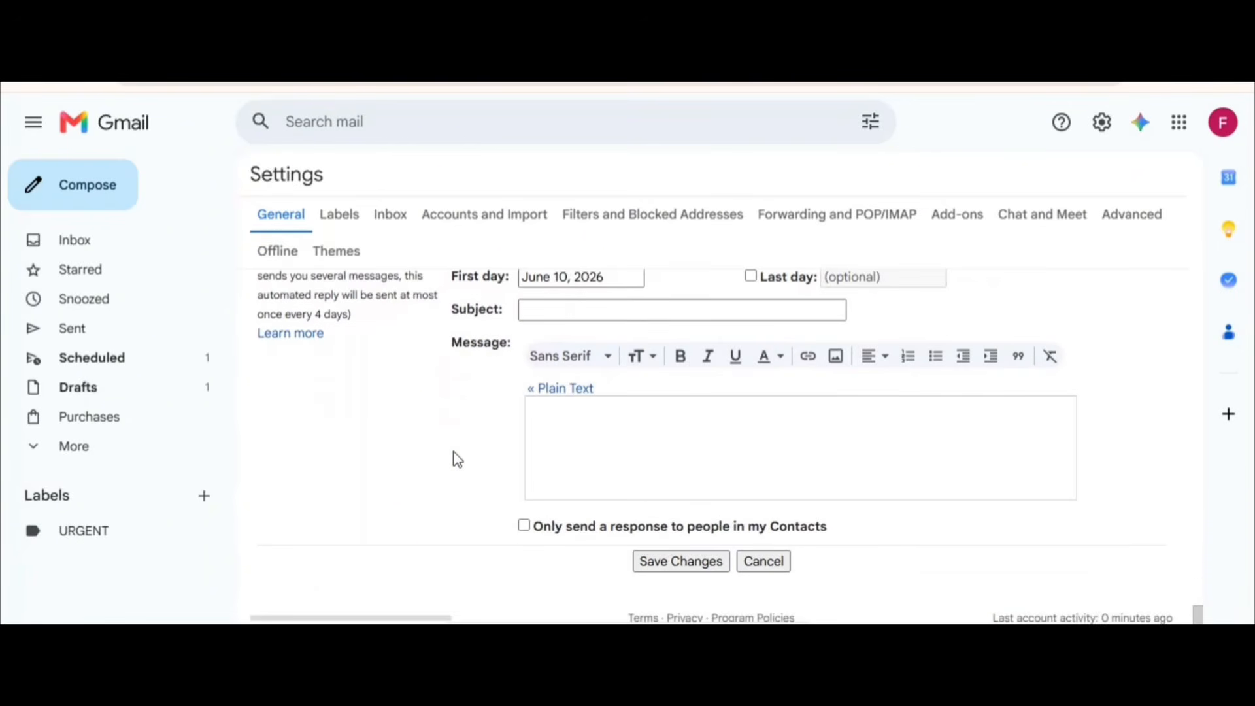
click(701, 558)
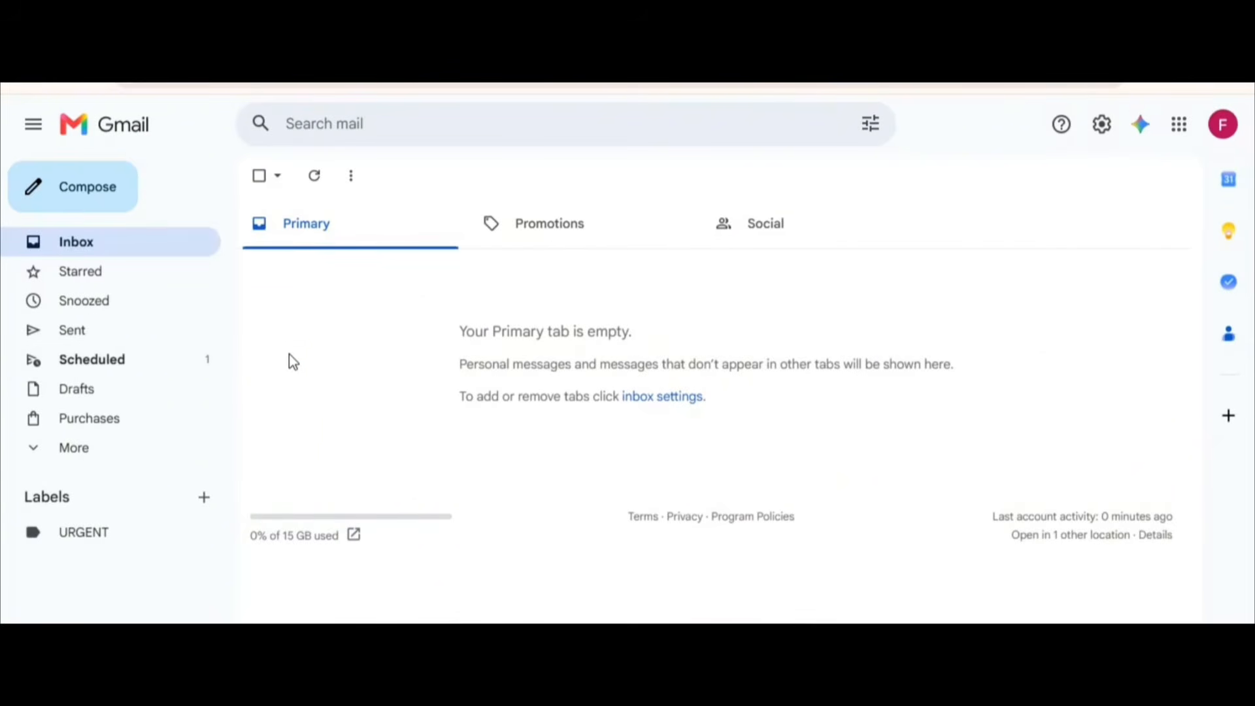
Start a new message in the enlarged compose window to check the signature, and place the cursor above it
click(86, 188)
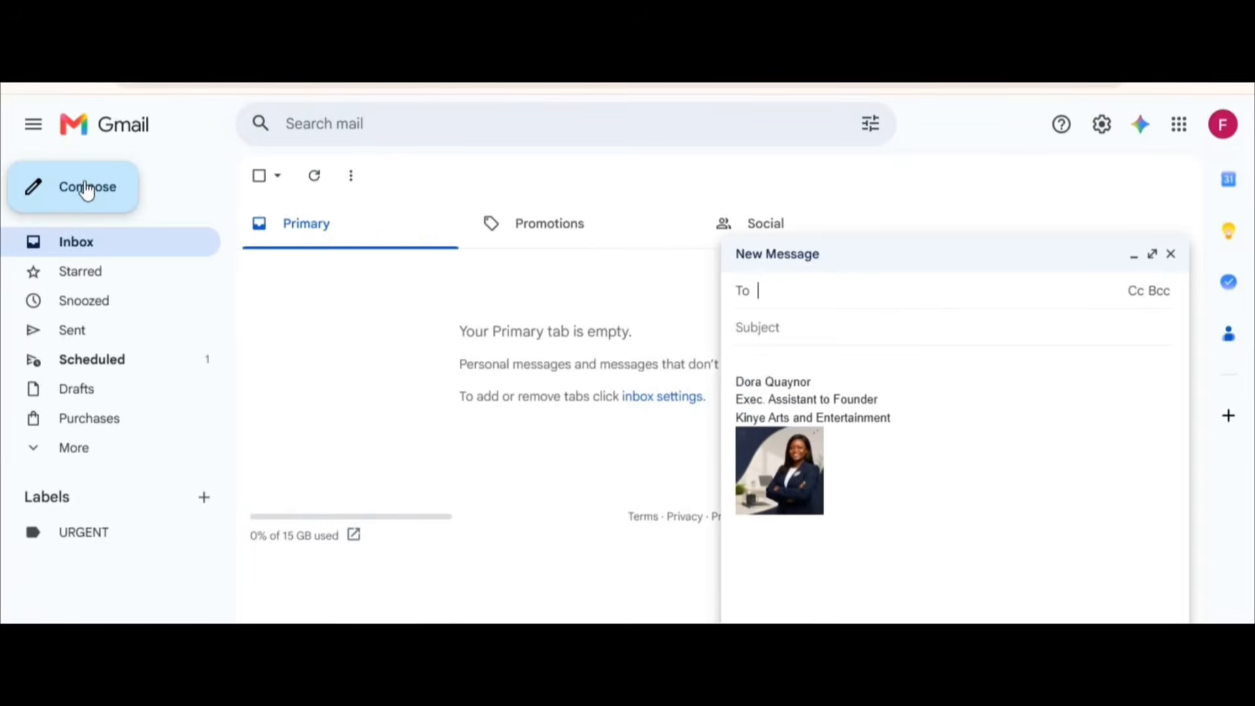
click(1154, 256)
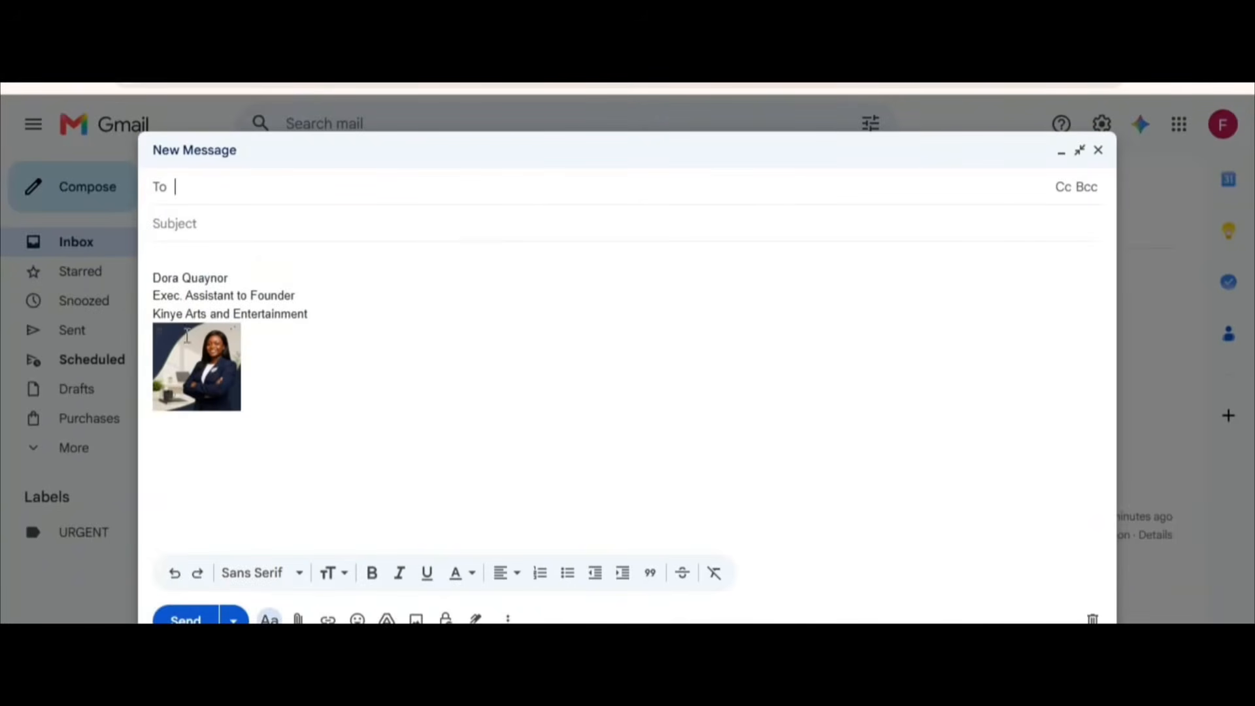
click(182, 257)
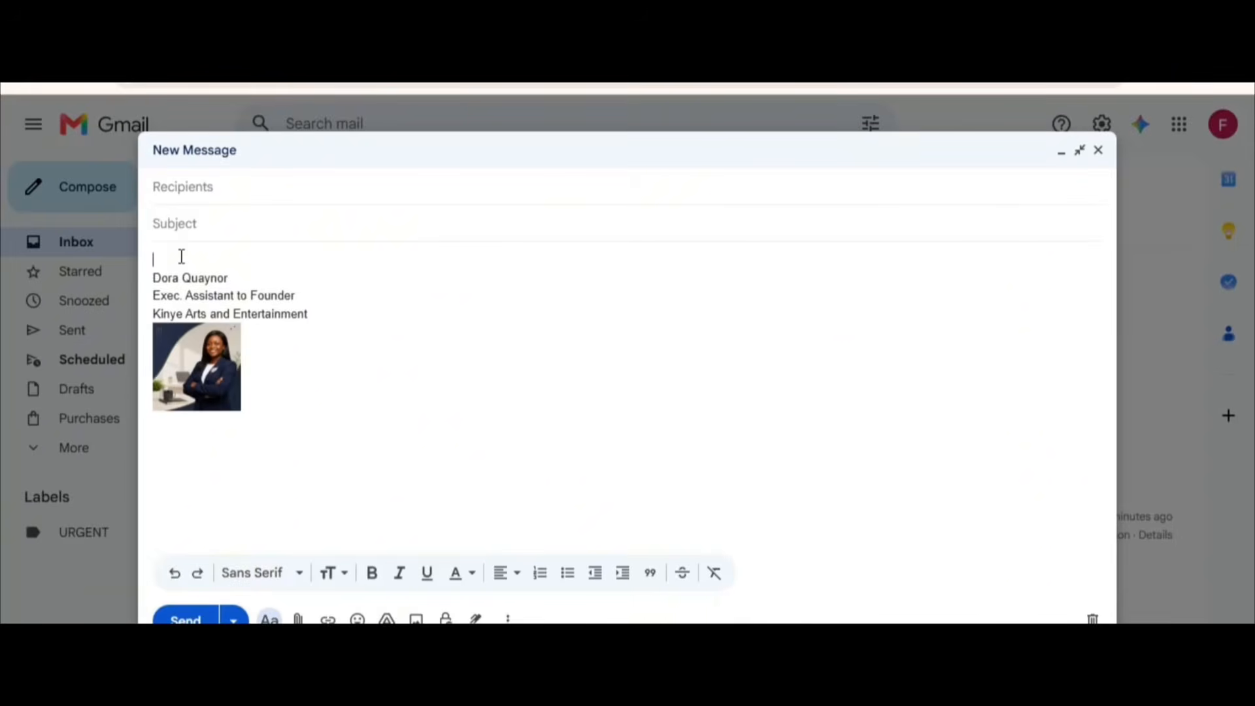
Draft a sample greeting and a one-line introduction as the founder's assistant above the signature, and discard the draft
text(Hi Sarah,)
key(Return)
key(Return)
text(This is Dora)
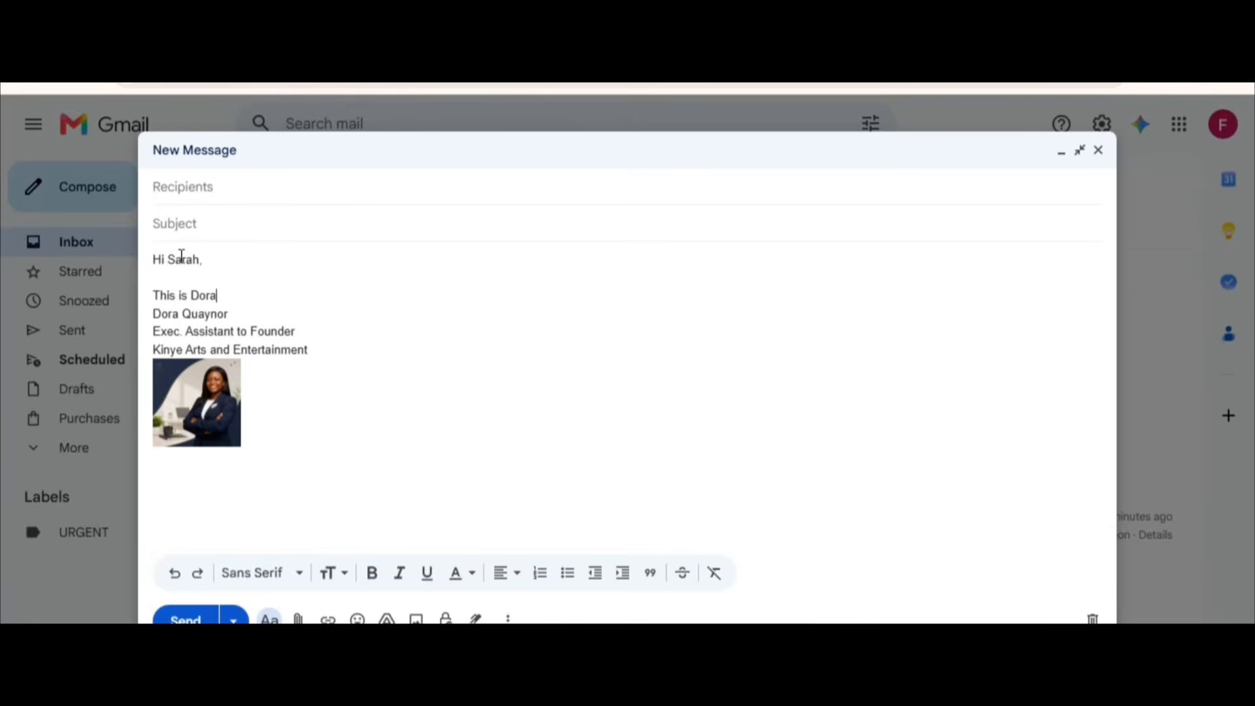
text(, Kinye's Assit)
key(BackSpace)
text(stant.)
key(Return)
key(Return)
key(Return)
key(Return)
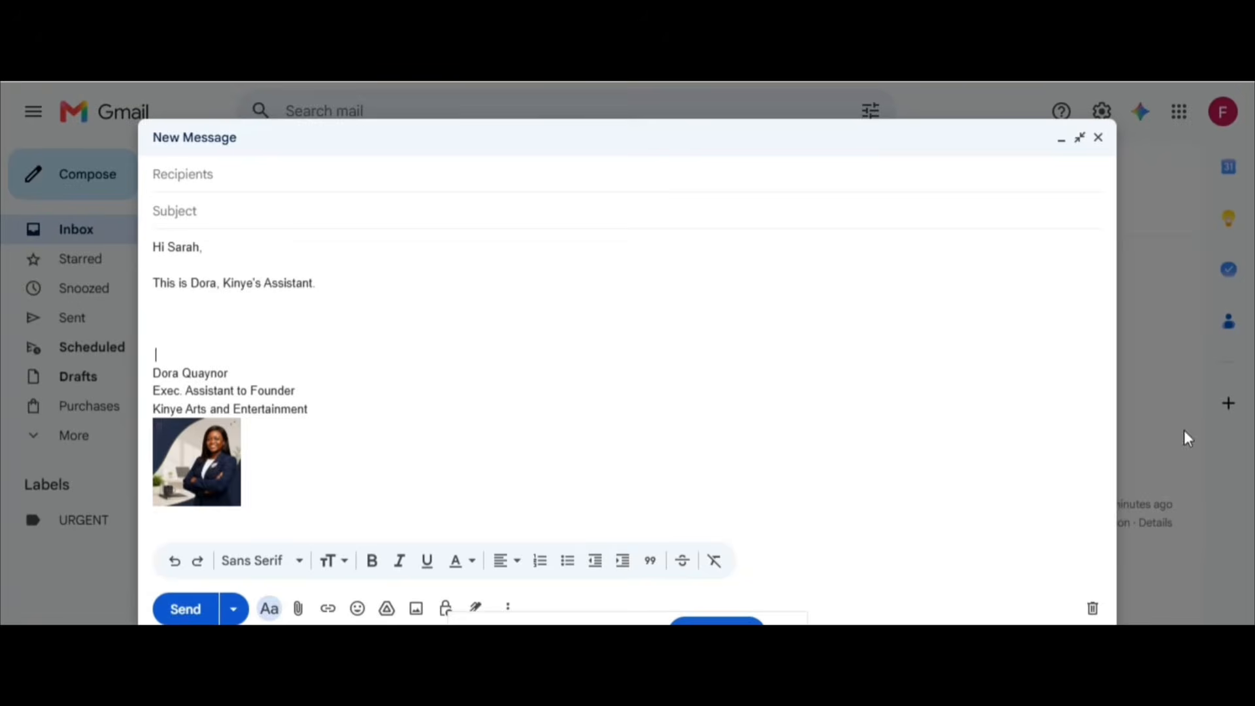
click(1092, 608)
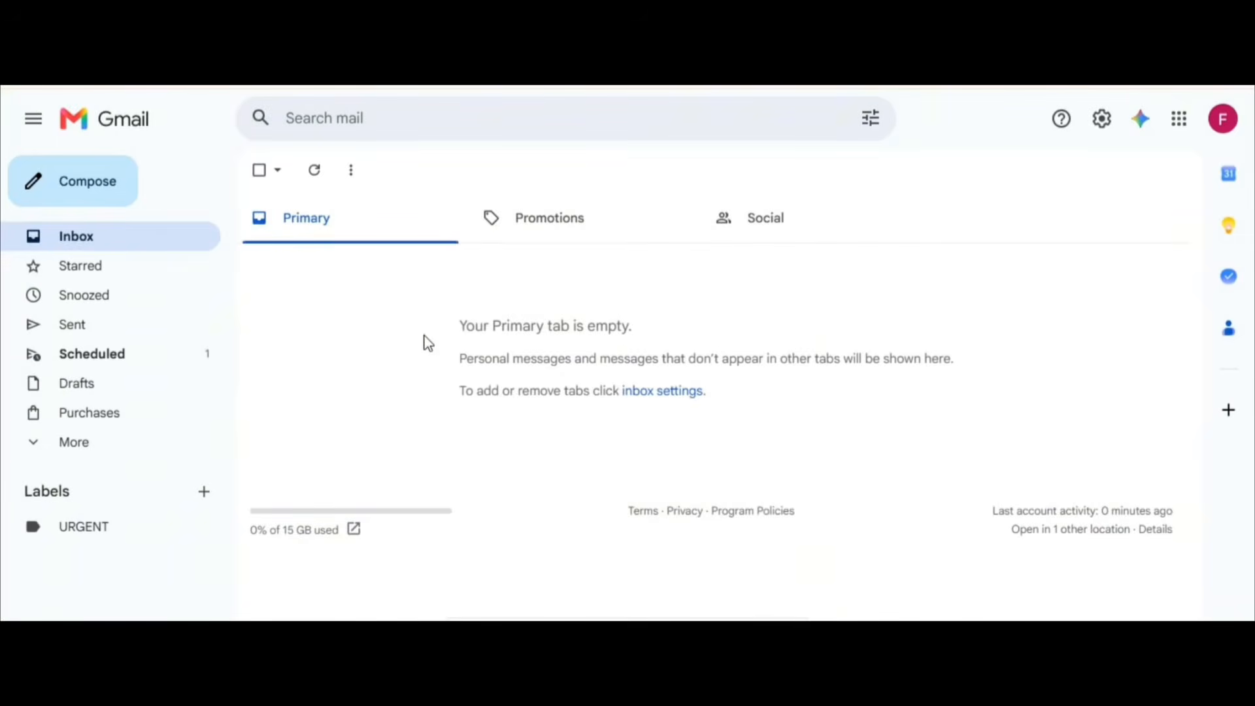